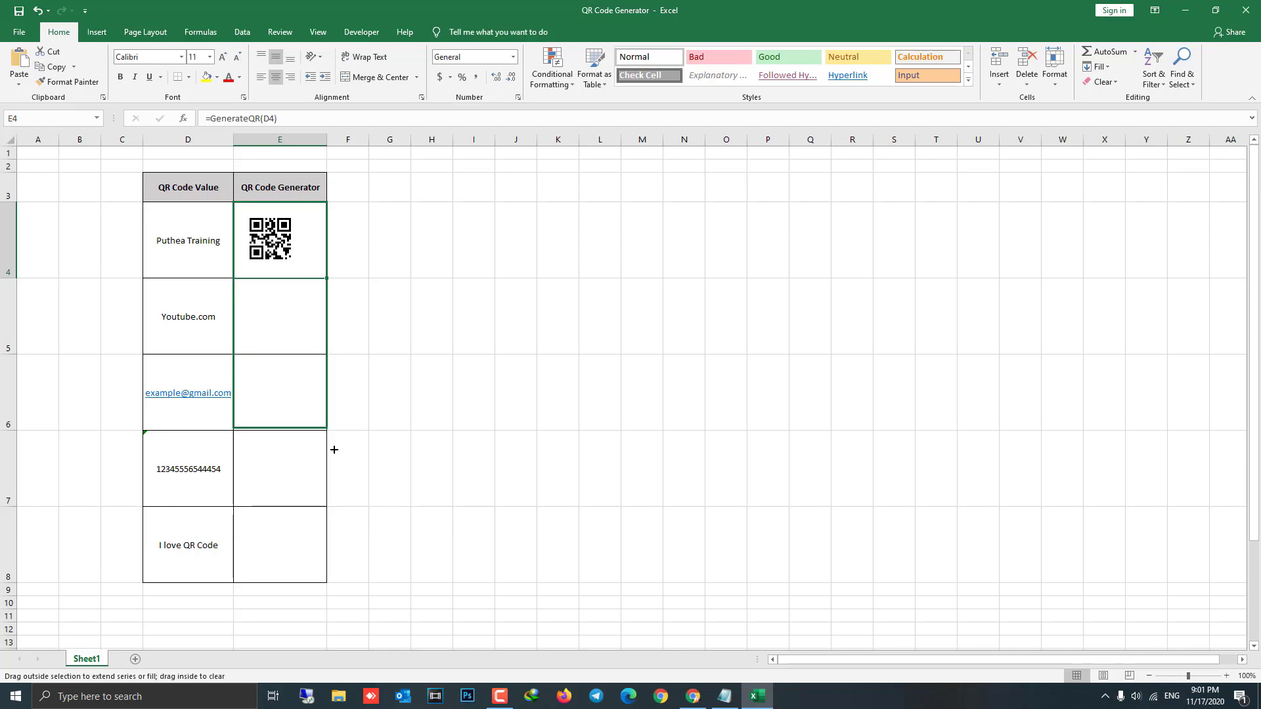
# - Fill the QR formula from E4 down to E8, then relaunch Excel with a blank workbook
pyautogui.moveTo(328, 293); pyautogui.dragTo(337, 579)
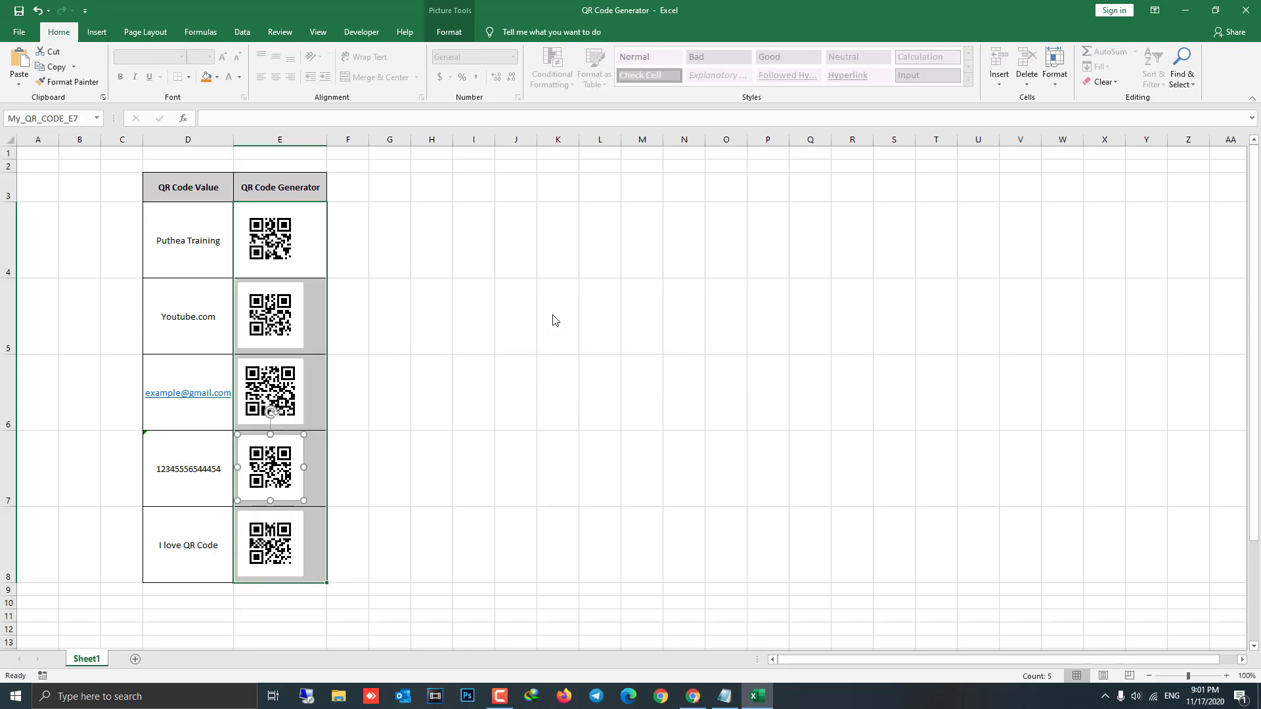
pyautogui.click(378, 288)
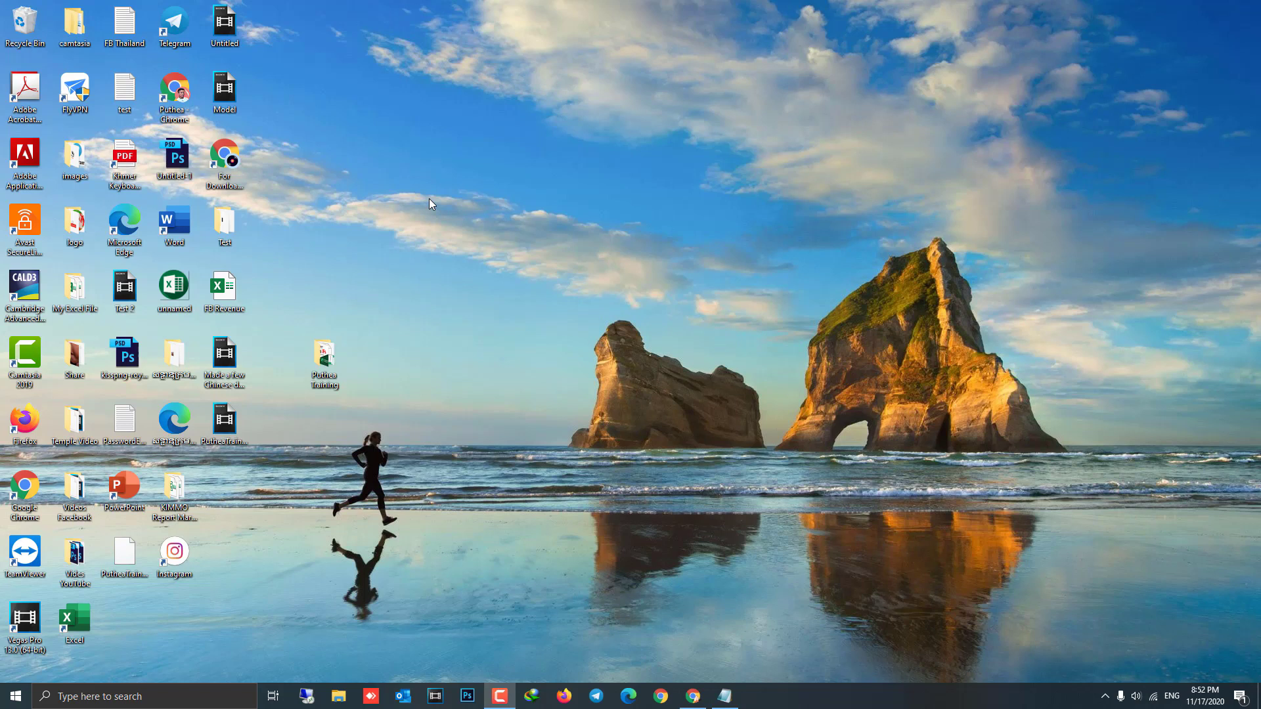
pyautogui.rightClick(84, 621)
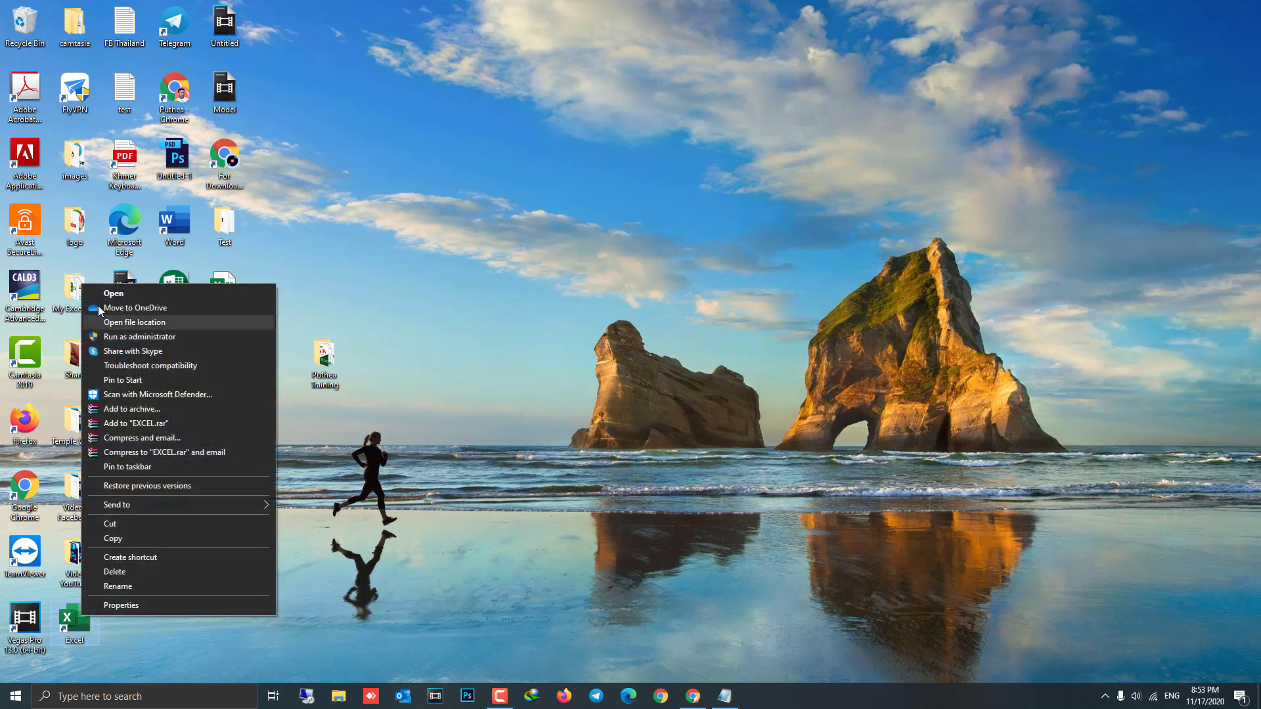
pyautogui.click(118, 291)
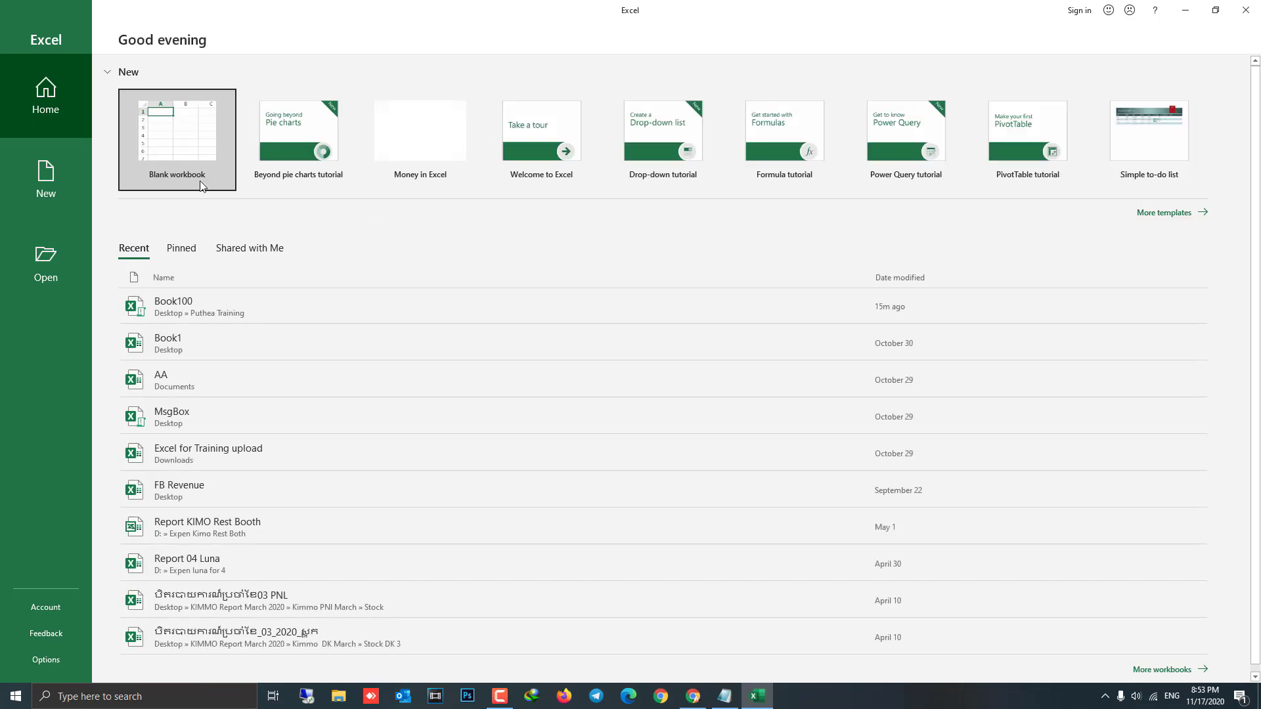
pyautogui.click(169, 145)
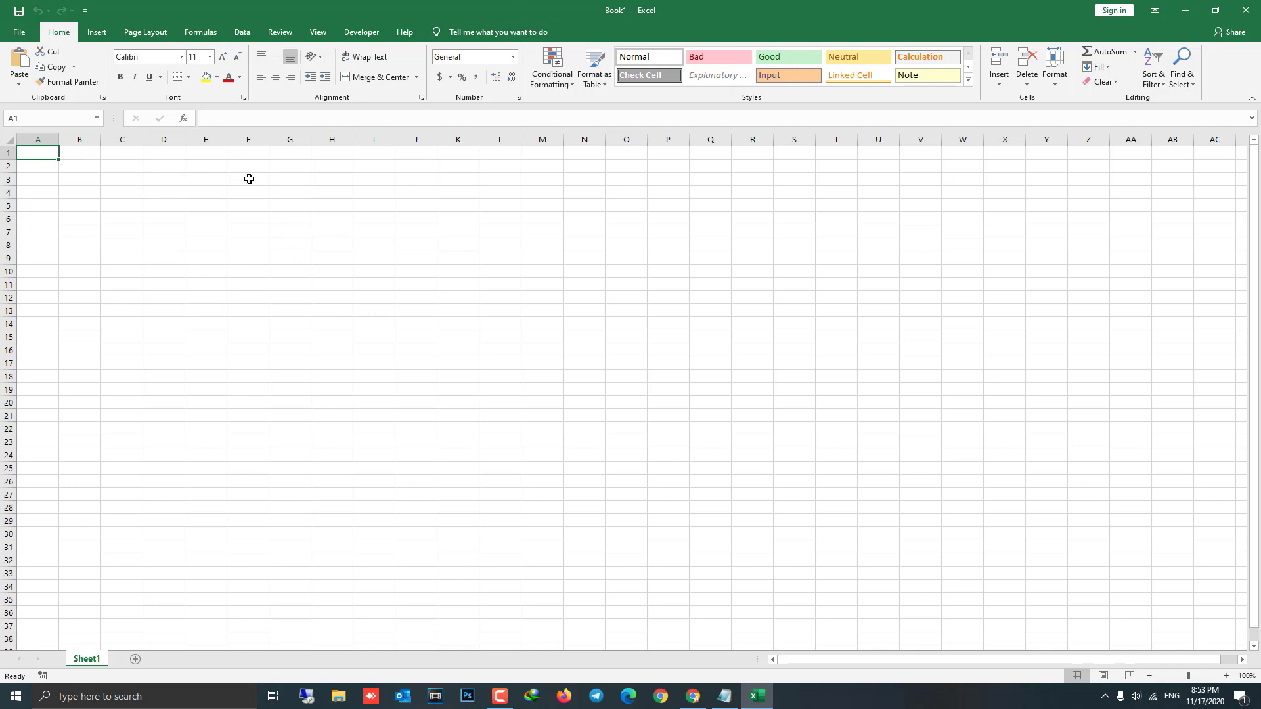
# - Select a cell in column D of the new blank Book1 sheet
pyautogui.click(160, 191)
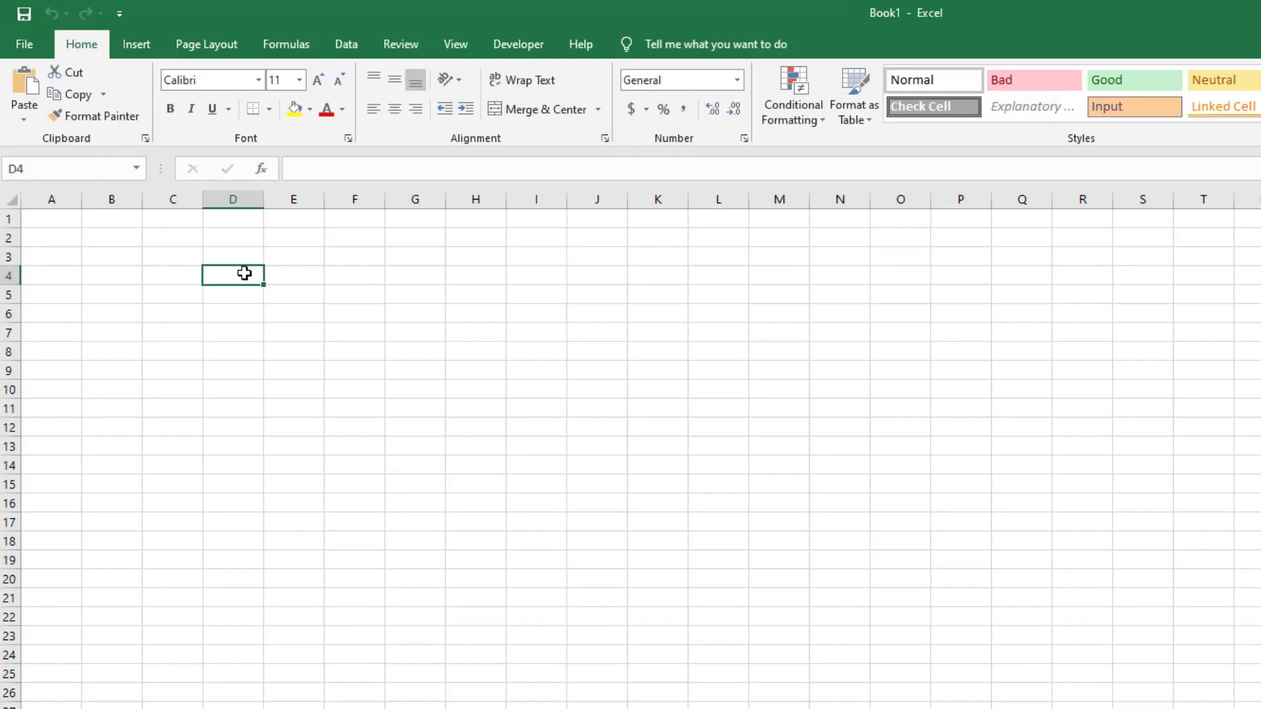
# - Widen column D and enter the header 'QR Code Value' in D3
pyautogui.moveTo(264, 200); pyautogui.dragTo(333, 204)
pyautogui.click(258, 258)
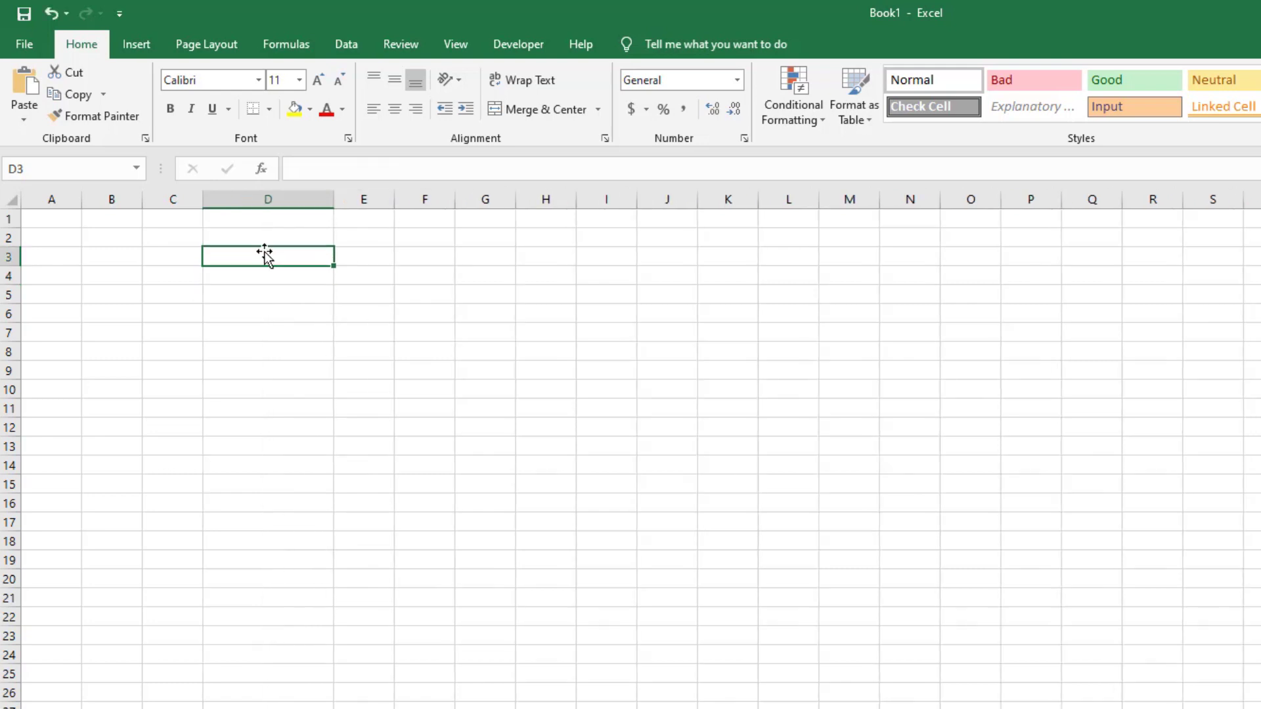
pyautogui.write('q')
pyautogui.press('BackSpace')
pyautogui.press('BackSpace')
pyautogui.write('QR Code Value')
pyautogui.press('Return')
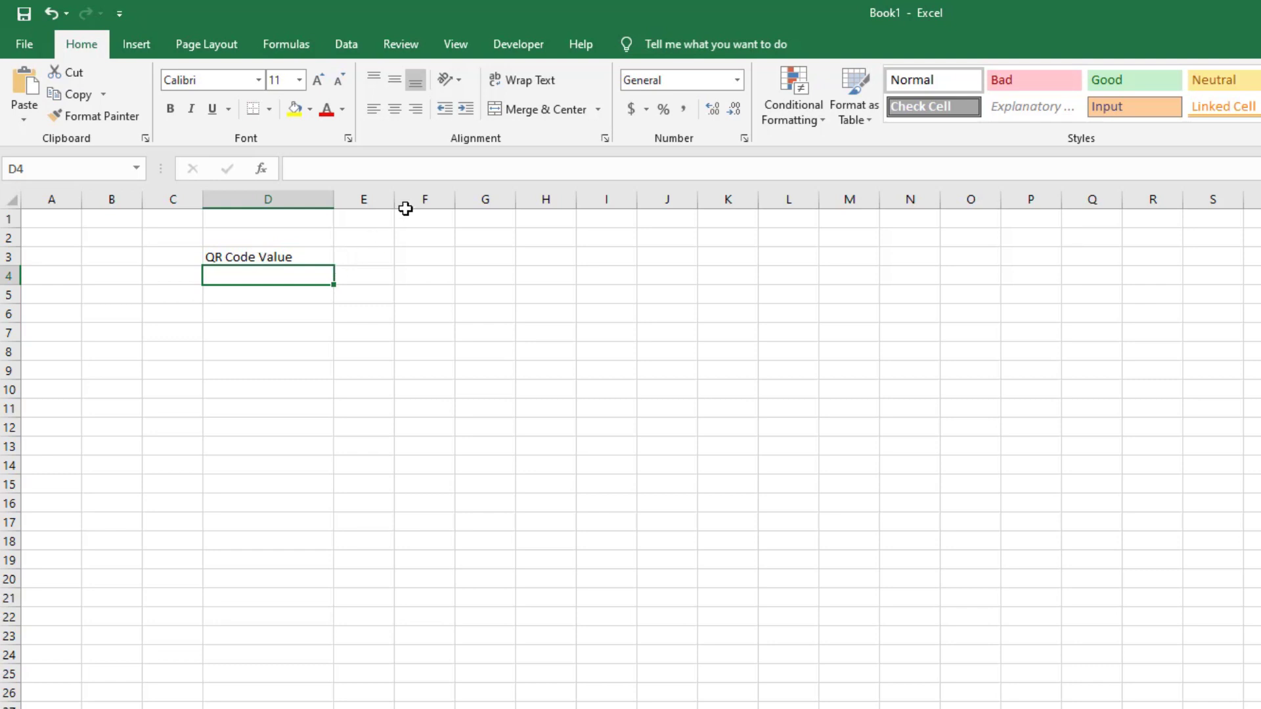
# - Widen column E and enter the header 'QR Code Generator' in E3
pyautogui.moveTo(395, 199); pyautogui.dragTo(497, 199)
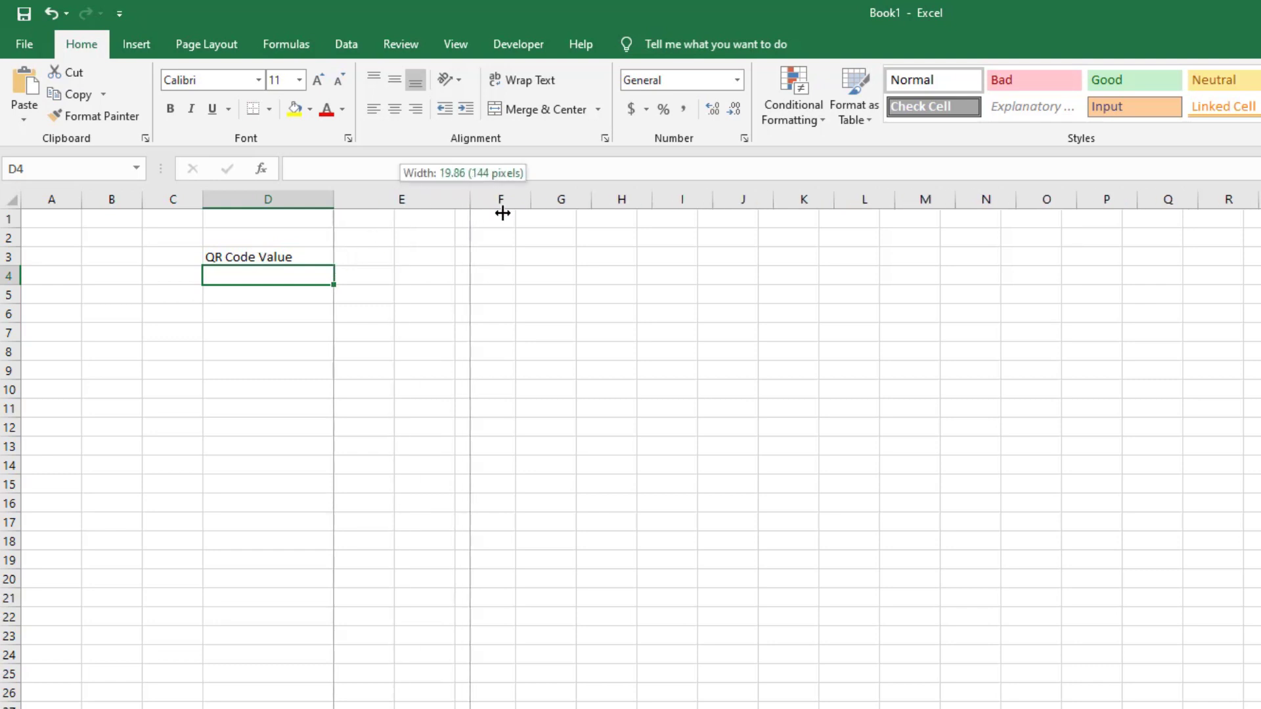
pyautogui.click(451, 271)
pyautogui.press('Up')
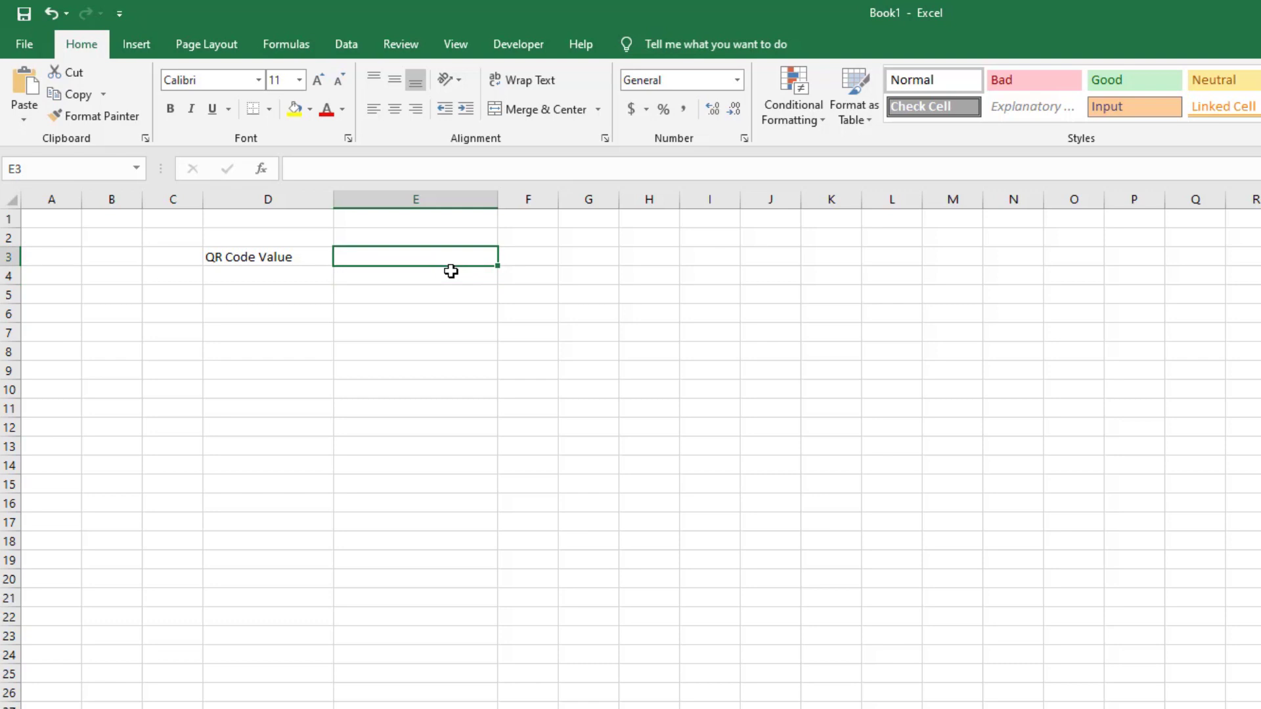
pyautogui.write('QR Code N')
pyautogui.press('BackSpace')
pyautogui.write('Gen')
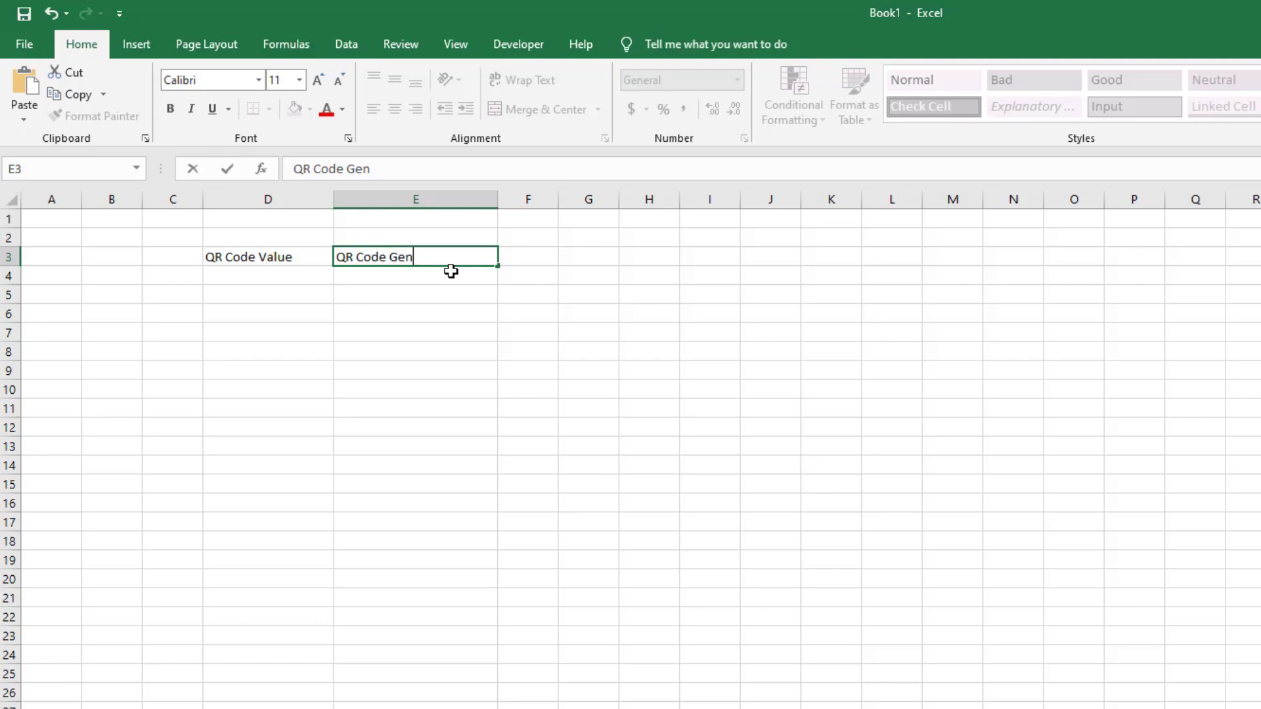
pyautogui.write('erator')
pyautogui.press('Return')
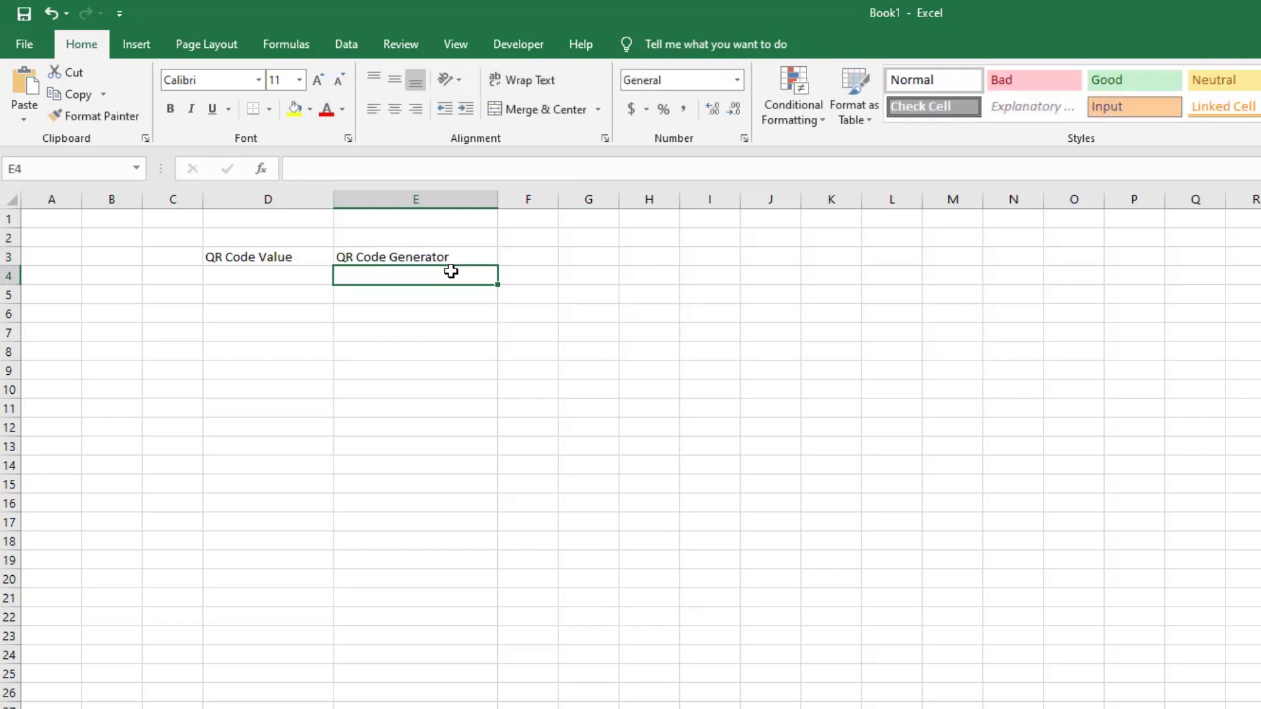
# - Apply All Borders to the table range D3:E8
pyautogui.moveTo(270, 252)
pyautogui.mouseDown()
pyautogui.moveTo(350, 271)
pyautogui.moveTo(387, 502)
pyautogui.mouseUp()
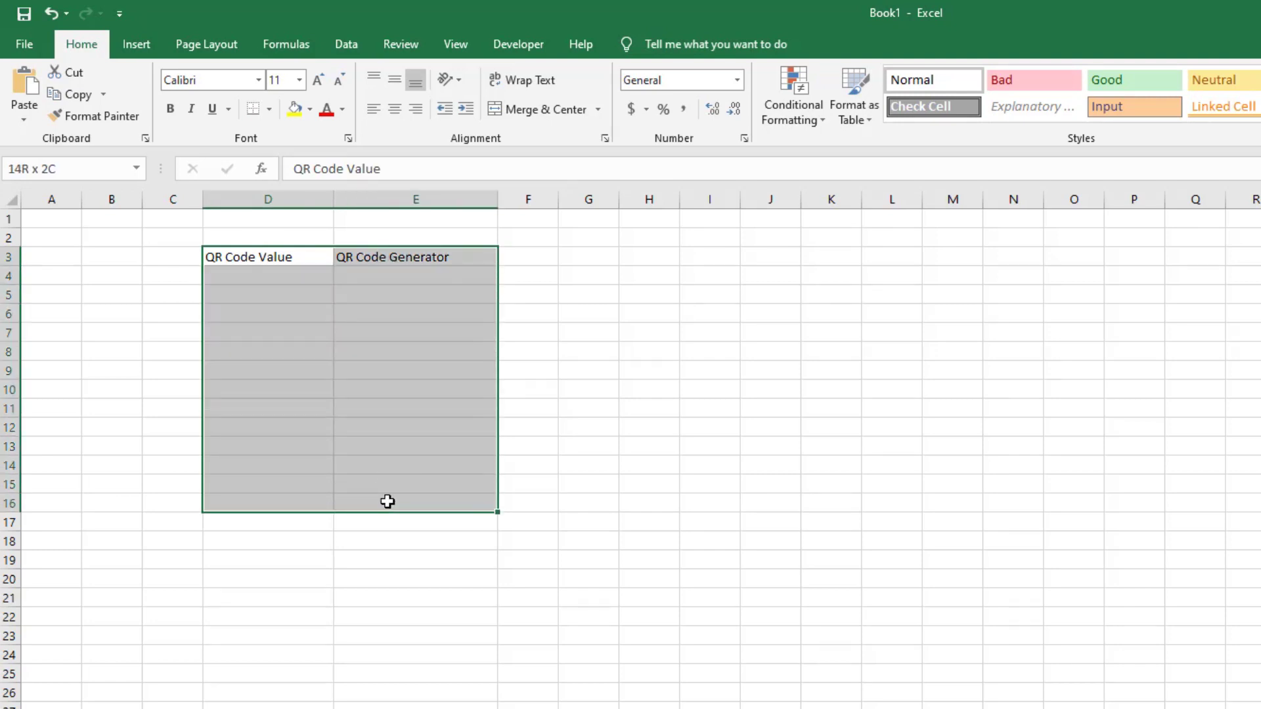
pyautogui.moveTo(387, 501); pyautogui.dragTo(366, 355)
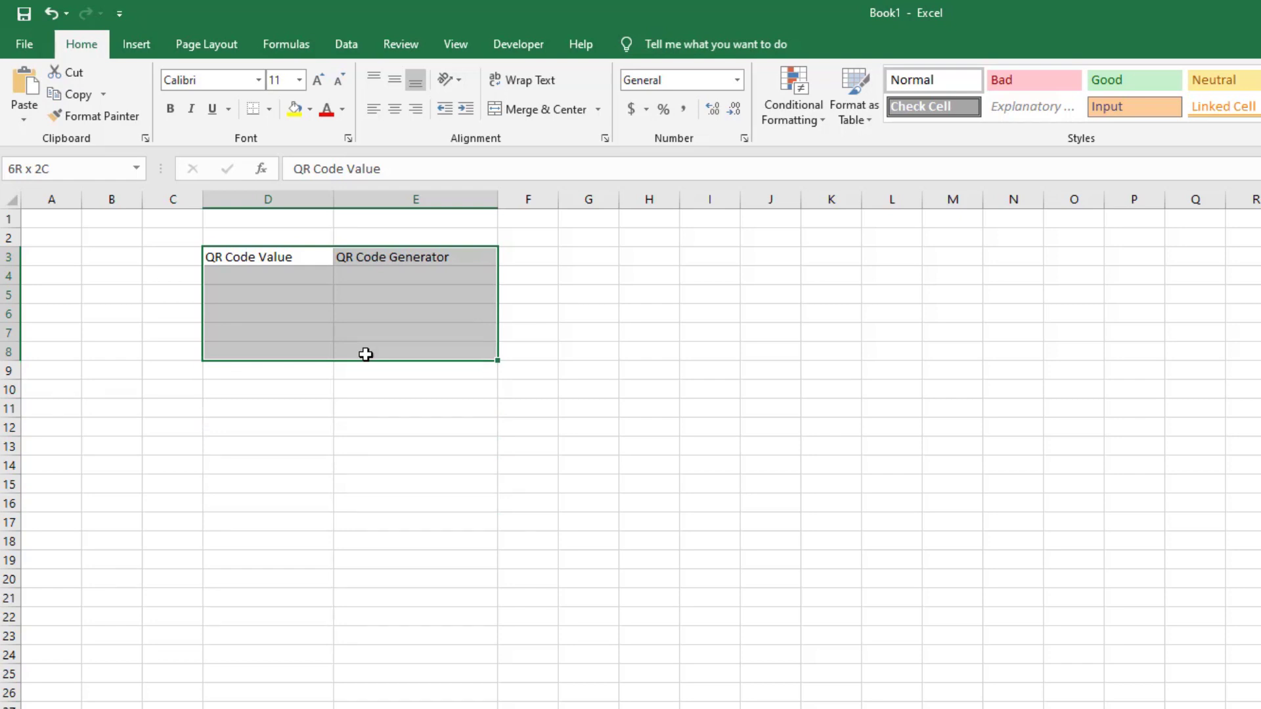
pyautogui.moveTo(366, 355); pyautogui.dragTo(366, 354)
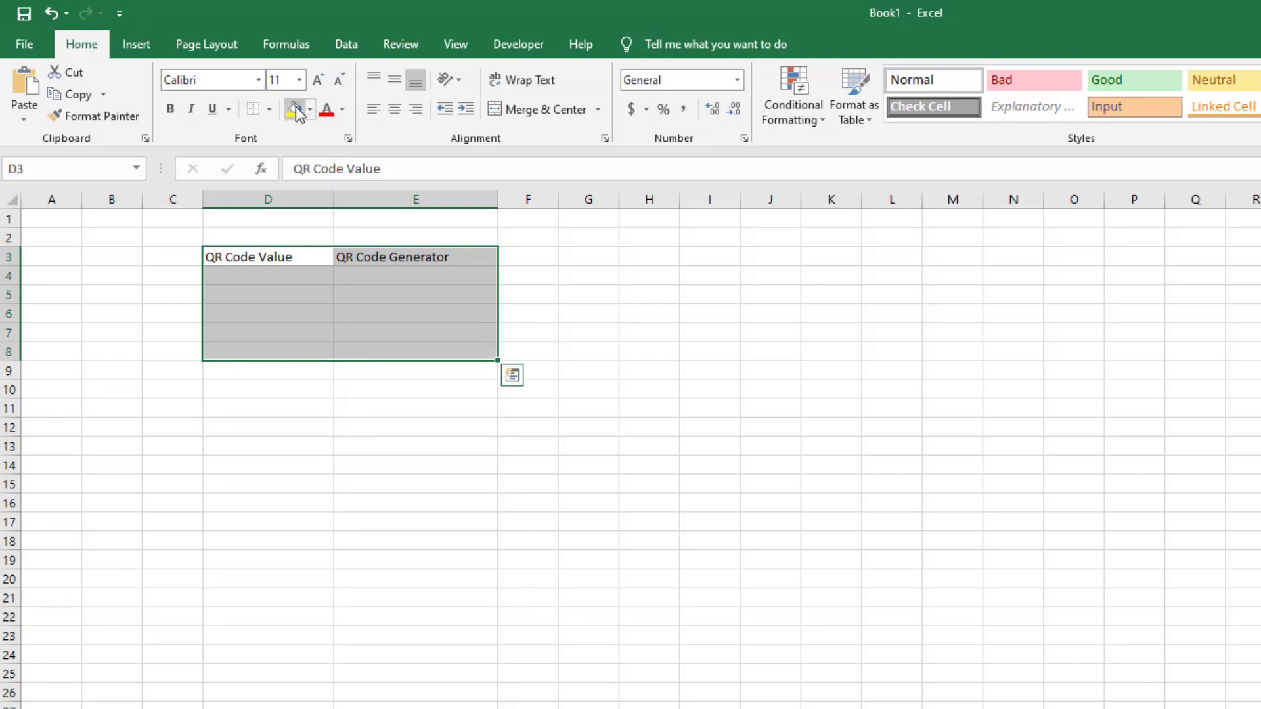
pyautogui.click(270, 109)
pyautogui.click(282, 270)
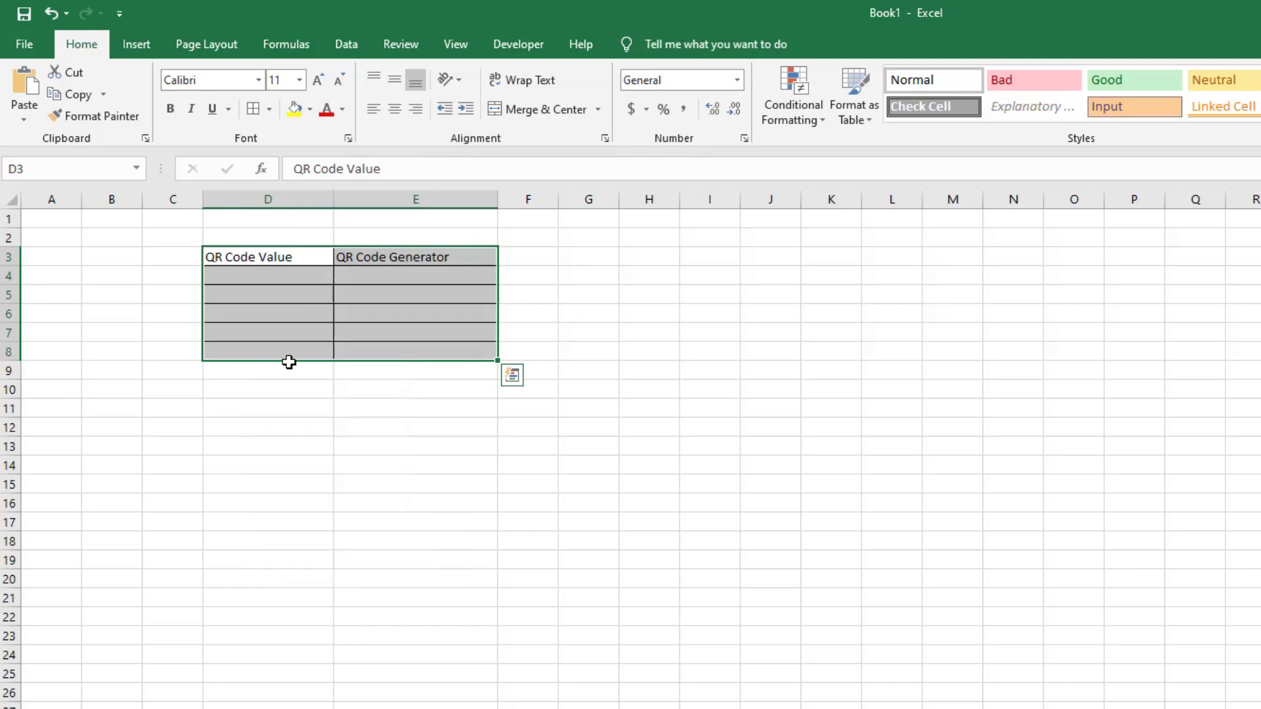
pyautogui.click(273, 446)
# - Fill the header row D3:E3 grey and make row 3 taller
pyautogui.click(293, 258)
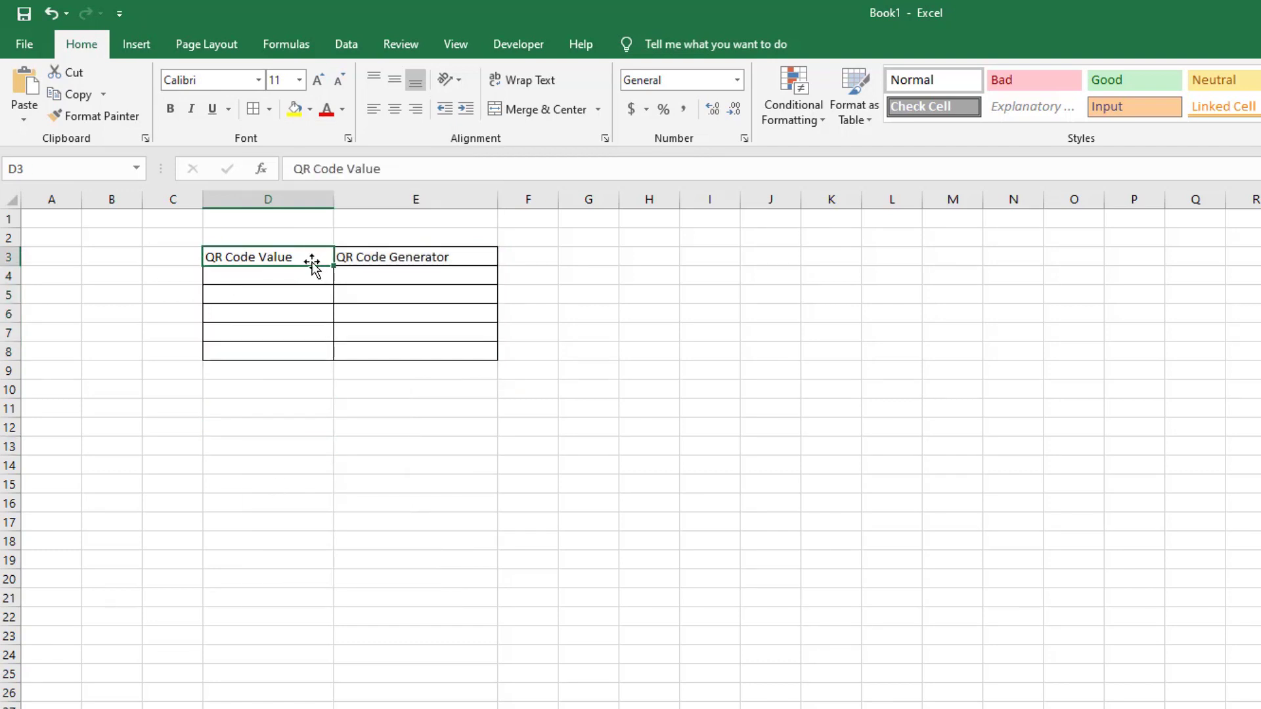
pyautogui.moveTo(312, 263); pyautogui.dragTo(352, 256)
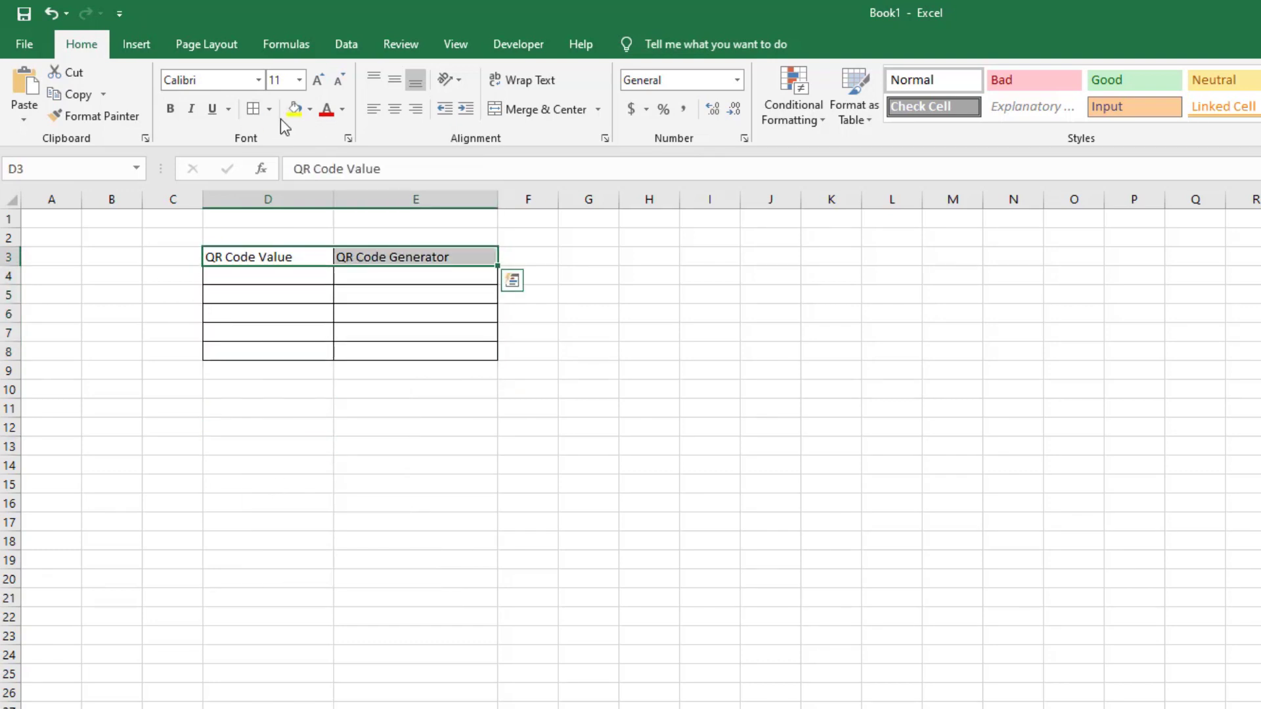
pyautogui.click(310, 109)
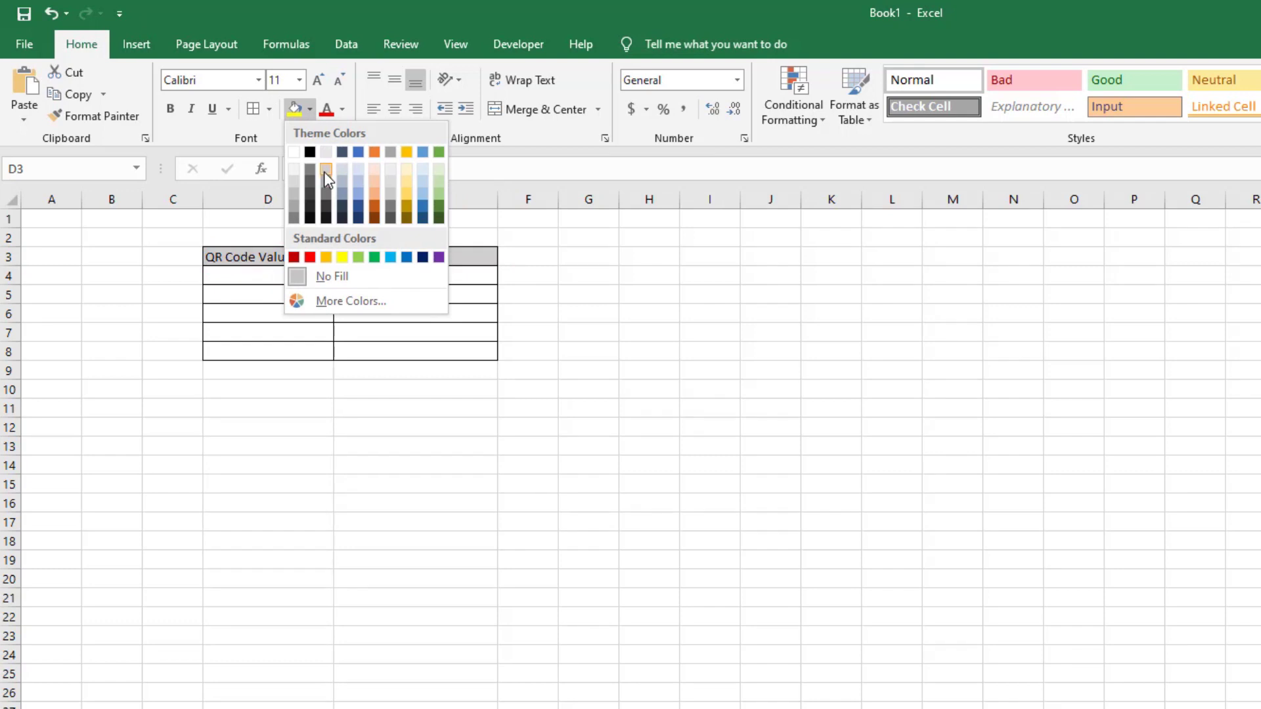
pyautogui.click(325, 171)
pyautogui.click(256, 295)
pyautogui.moveTo(5, 266); pyautogui.dragTo(6, 290)
# - Centre the table text horizontally and vertically, and bold the header row
pyautogui.moveTo(251, 289)
pyautogui.mouseDown()
pyautogui.moveTo(340, 276)
pyautogui.moveTo(390, 387)
pyautogui.moveTo(380, 355)
pyautogui.mouseUp()
pyautogui.click(395, 109)
pyautogui.click(395, 79)
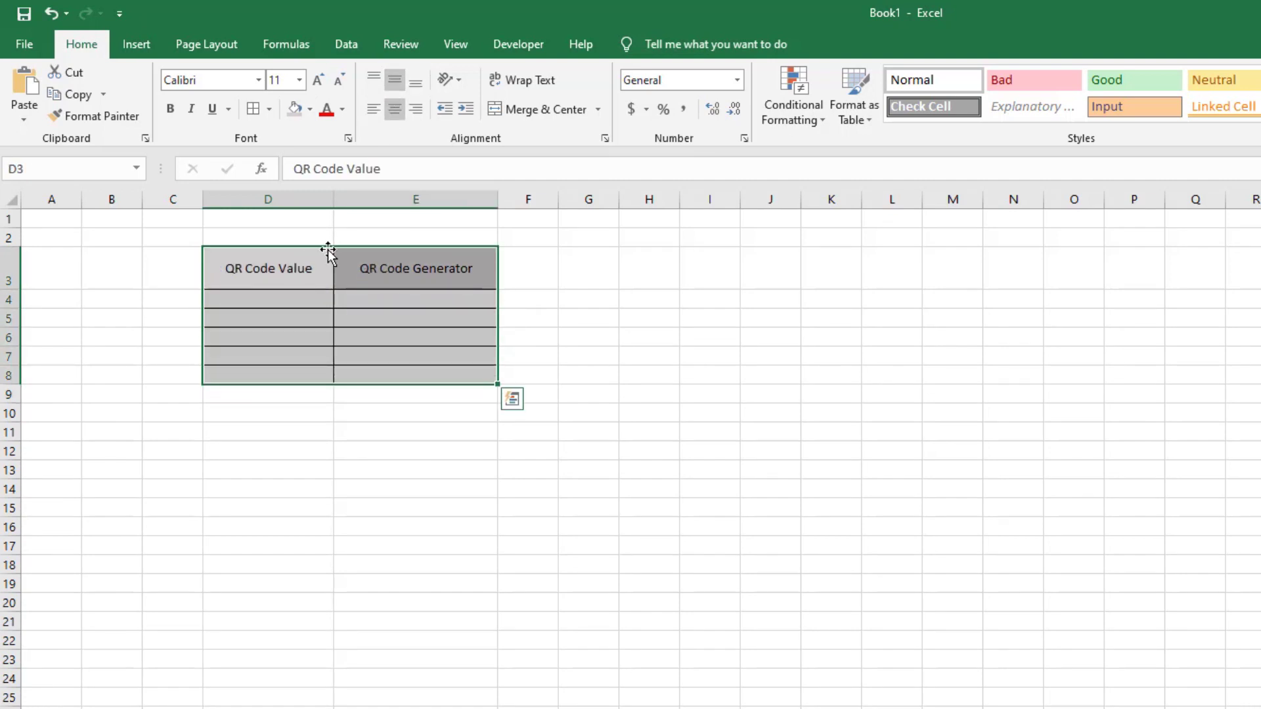
pyautogui.moveTo(292, 266); pyautogui.dragTo(368, 275)
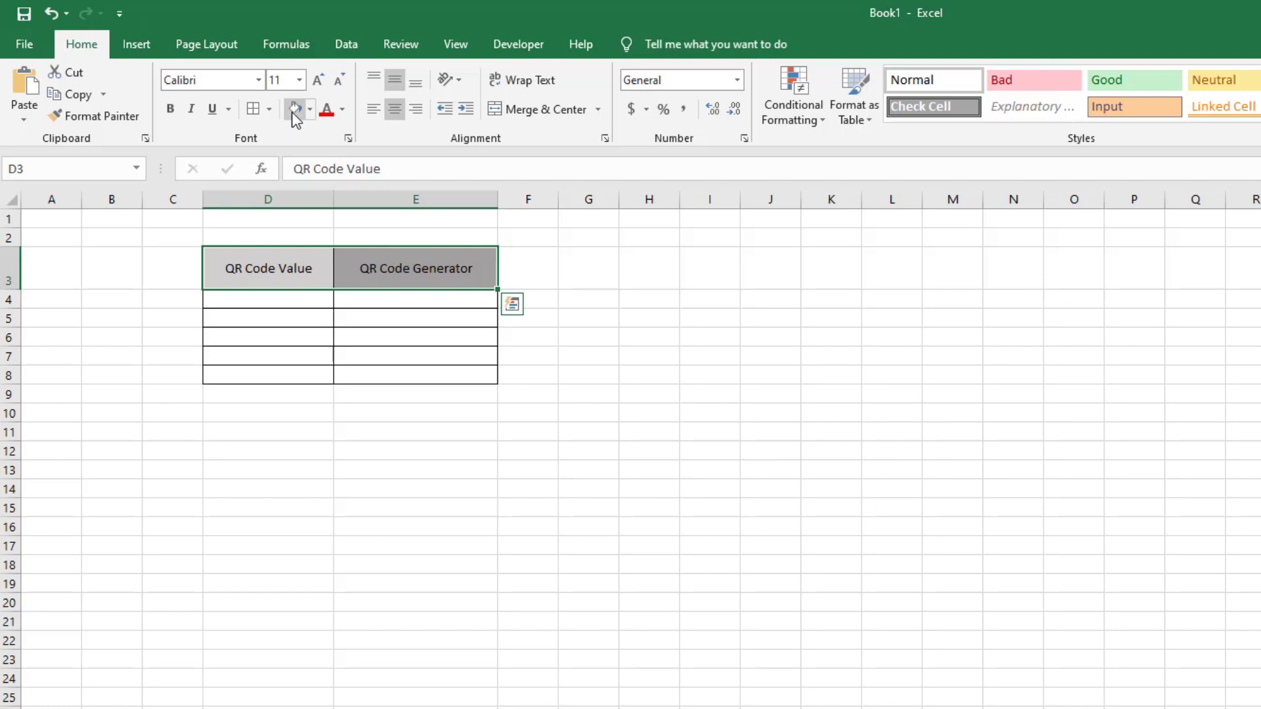
pyautogui.click(170, 109)
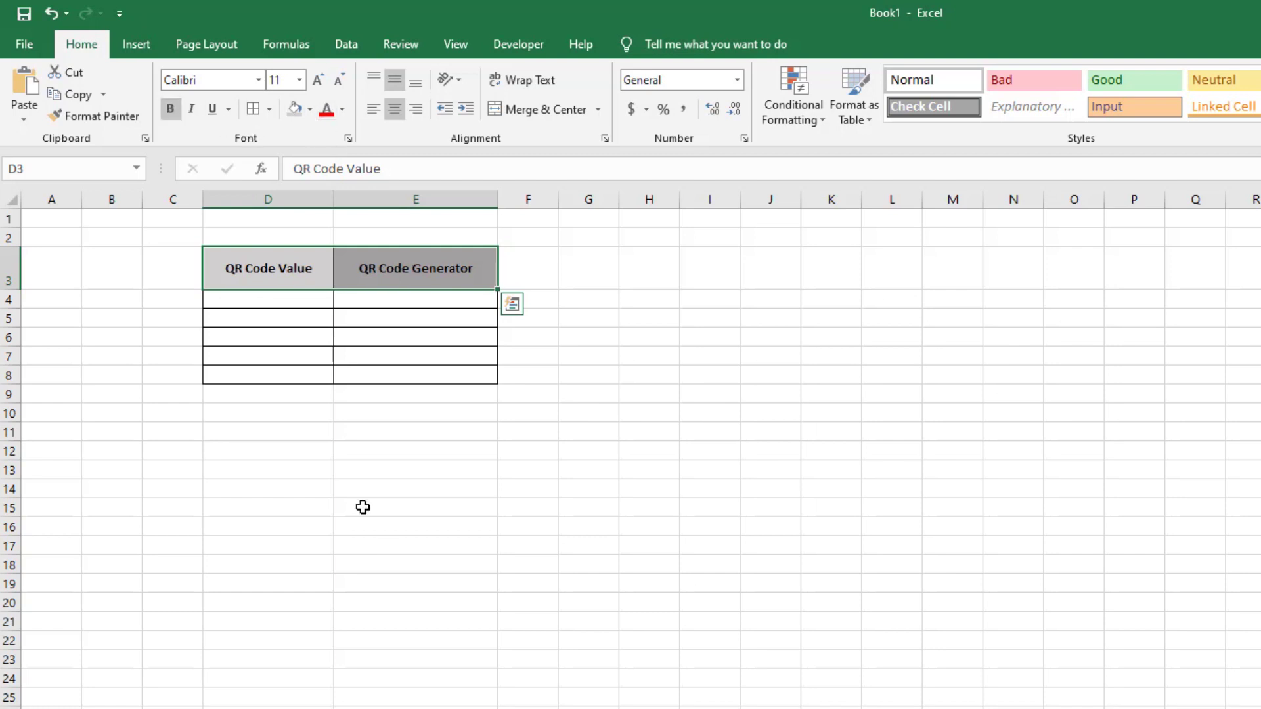
pyautogui.click(362, 507)
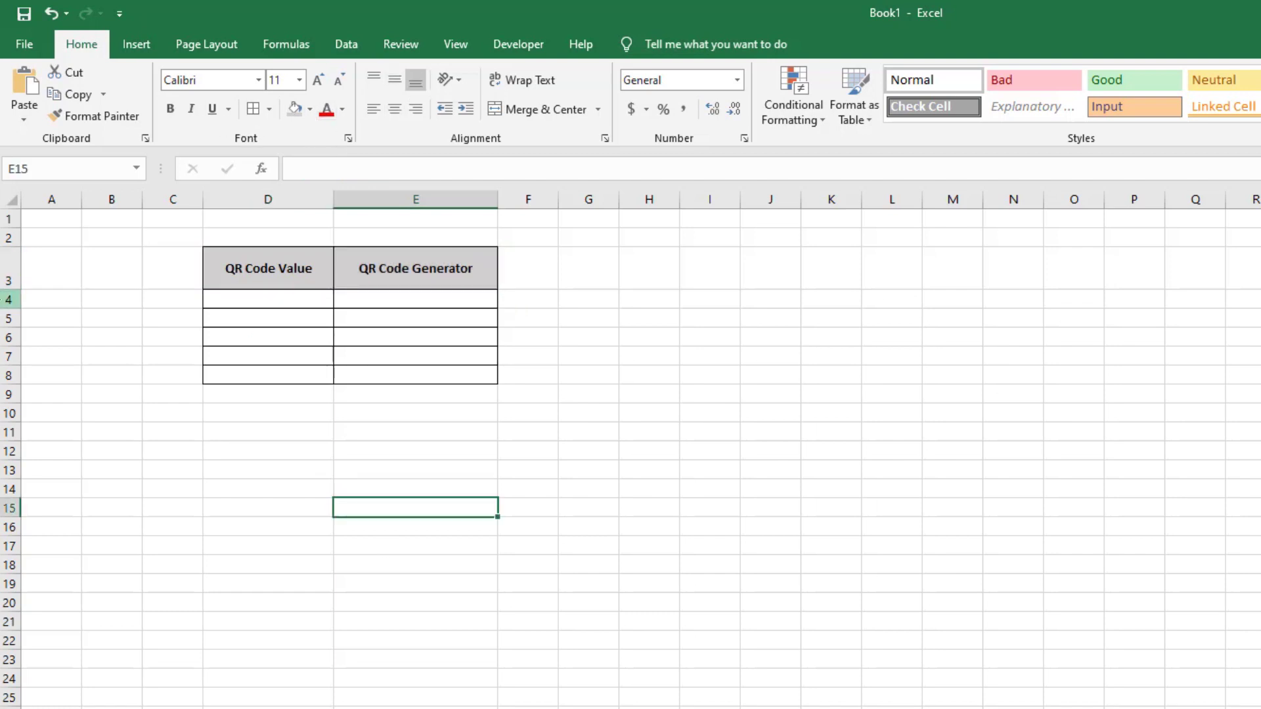
# - Make rows 4–8 much taller and narrow column E to fit its header
pyautogui.moveTo(9, 300); pyautogui.dragTo(9, 375)
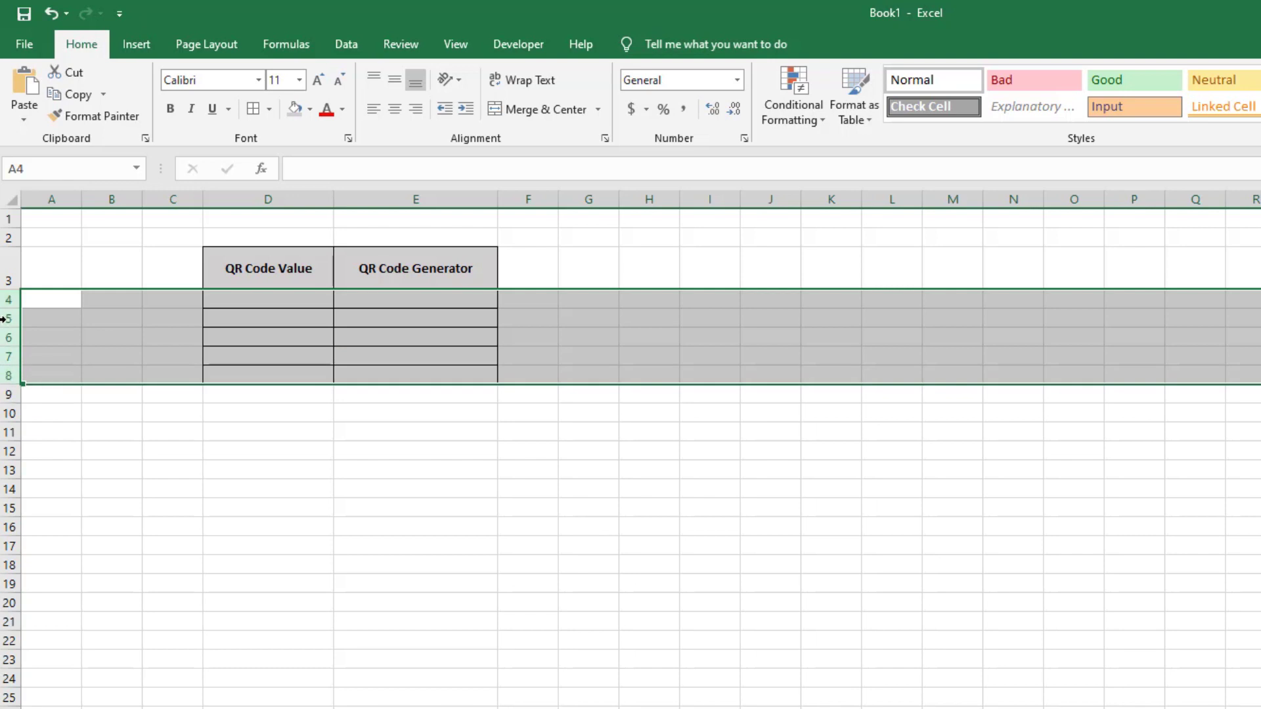
pyautogui.moveTo(8, 307); pyautogui.dragTo(9, 360)
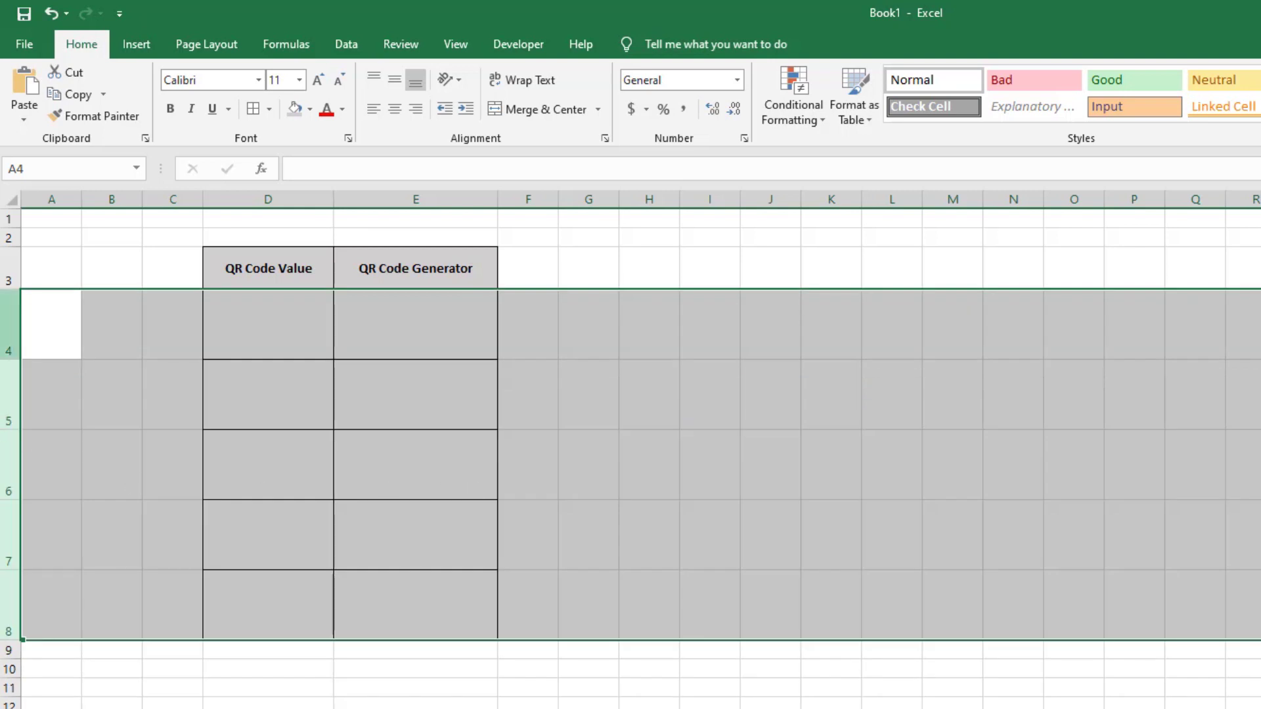
pyautogui.moveTo(5, 359); pyautogui.dragTo(6, 352)
pyautogui.moveTo(3, 429); pyautogui.dragTo(4, 585)
pyautogui.moveTo(497, 197); pyautogui.dragTo(469, 196)
pyautogui.click(545, 335)
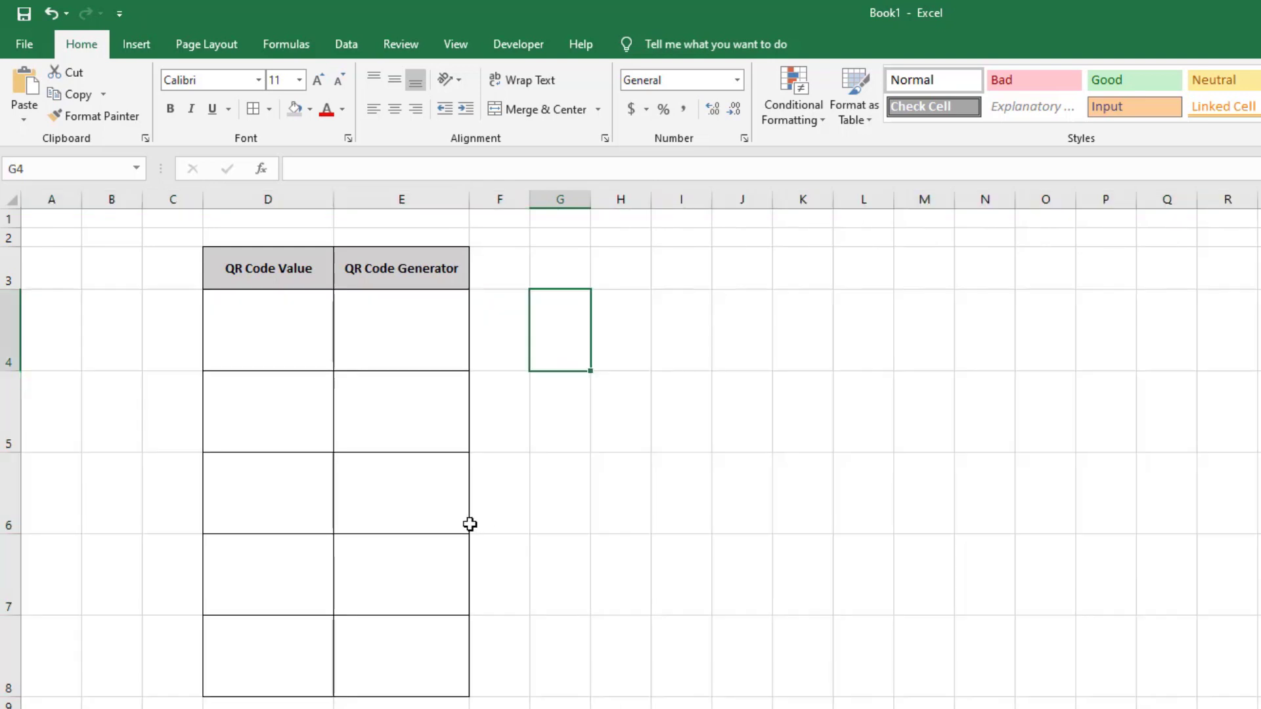
# - Check the layout by selecting cells in columns D and E, ending on D4
pyautogui.click(270, 349)
pyautogui.click(360, 355)
pyautogui.click(255, 334)
pyautogui.click(258, 389)
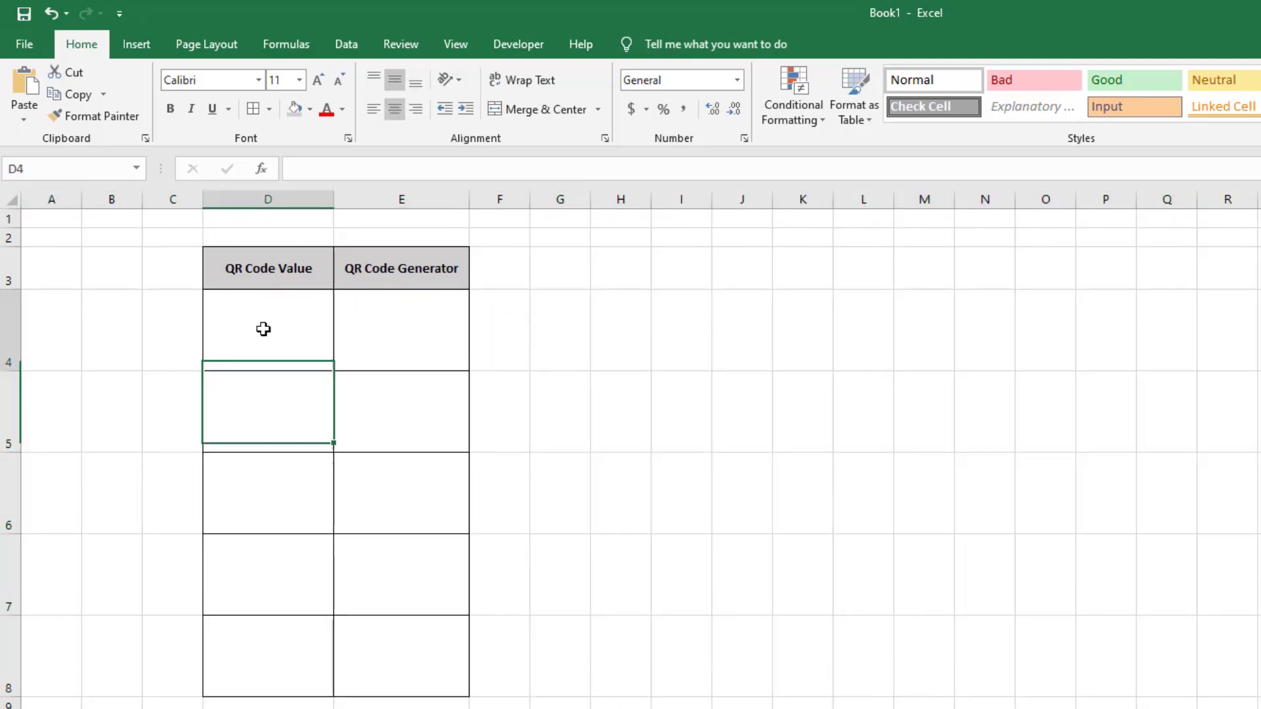
pyautogui.moveTo(263, 329); pyautogui.dragTo(285, 355)
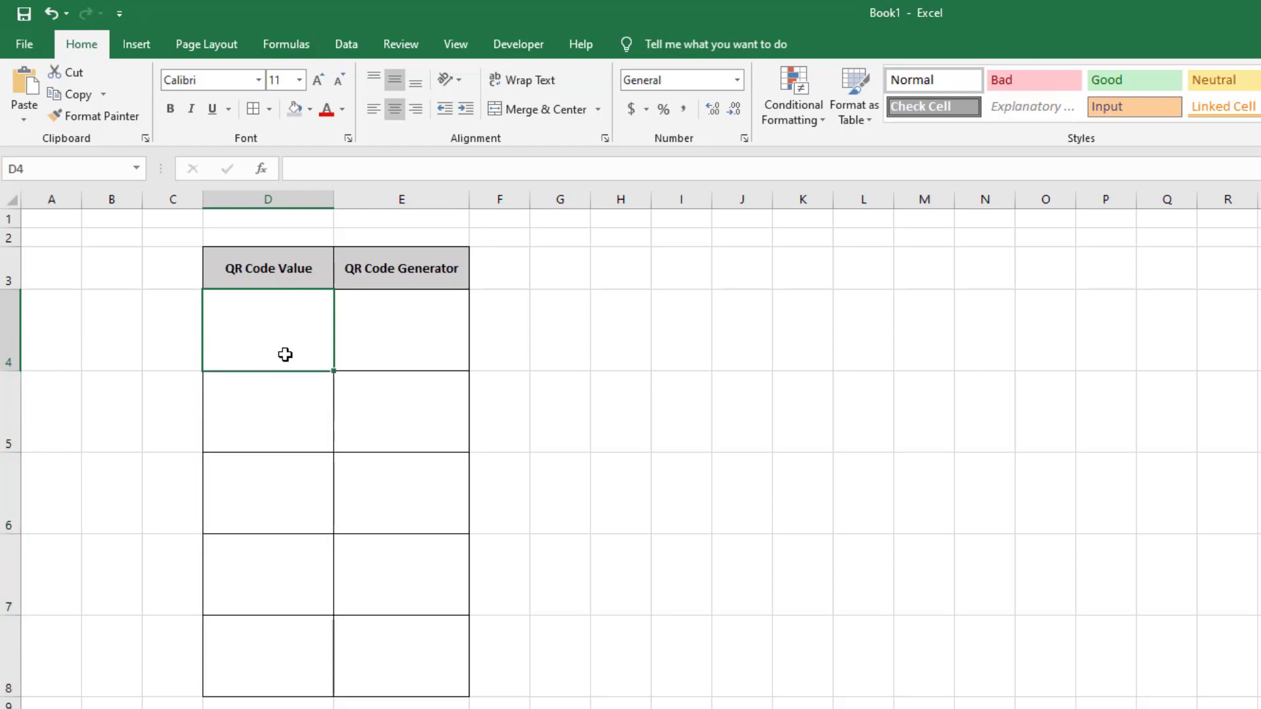
pyautogui.moveTo(388, 318)
pyautogui.mouseDown()
pyautogui.moveTo(387, 648)
pyautogui.moveTo(421, 667)
pyautogui.mouseUp()
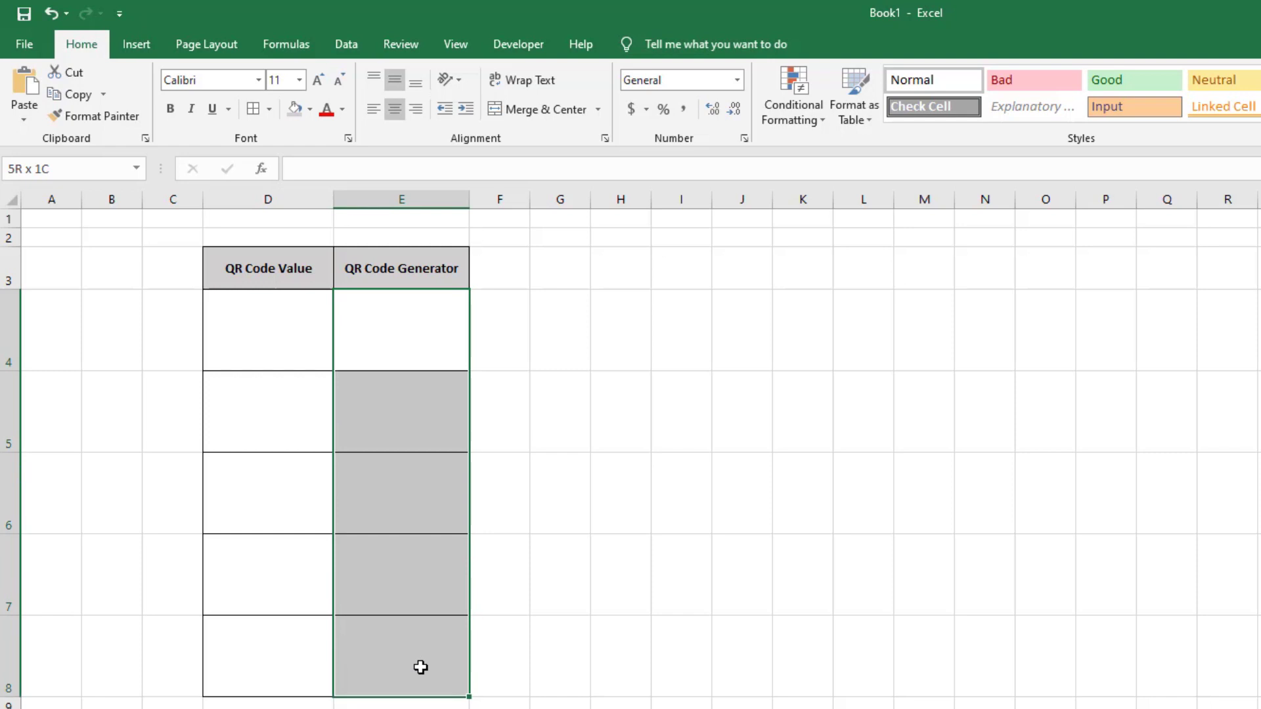
pyautogui.moveTo(421, 668); pyautogui.dragTo(377, 428)
pyautogui.click(282, 358)
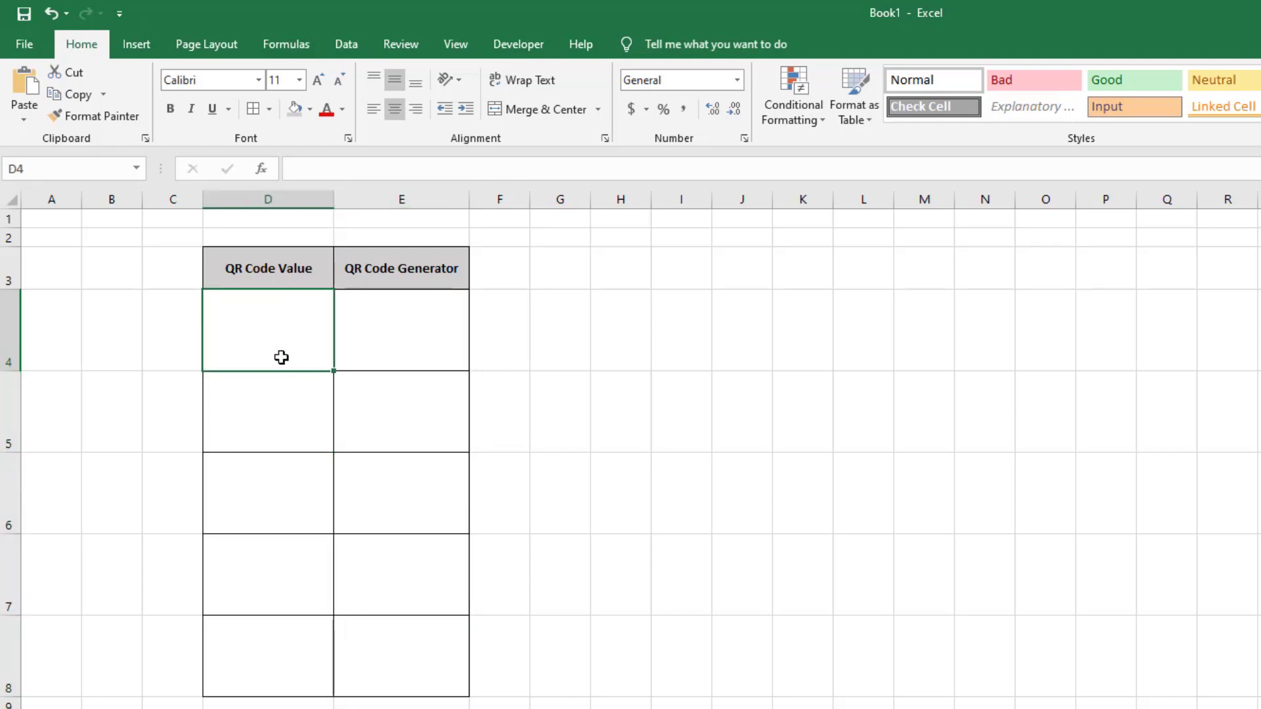
pyautogui.write('Puthea Training')
pyautogui.press('Return')
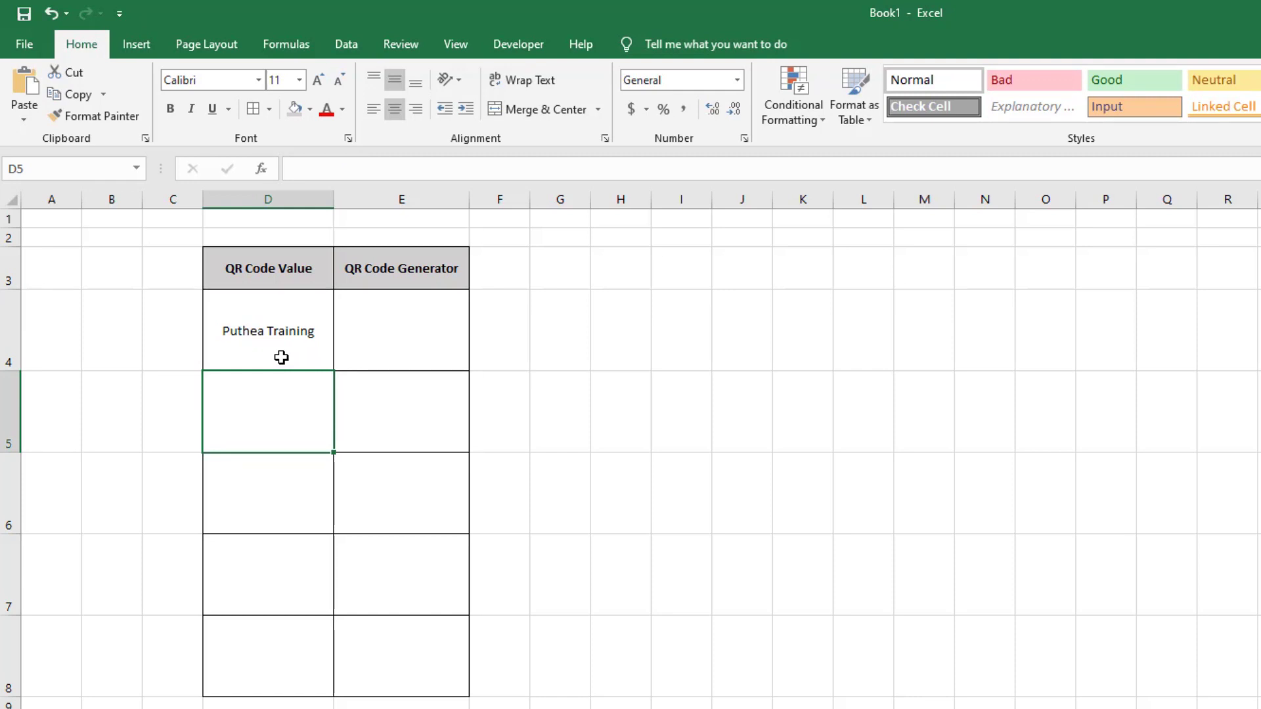
pyautogui.write('You')
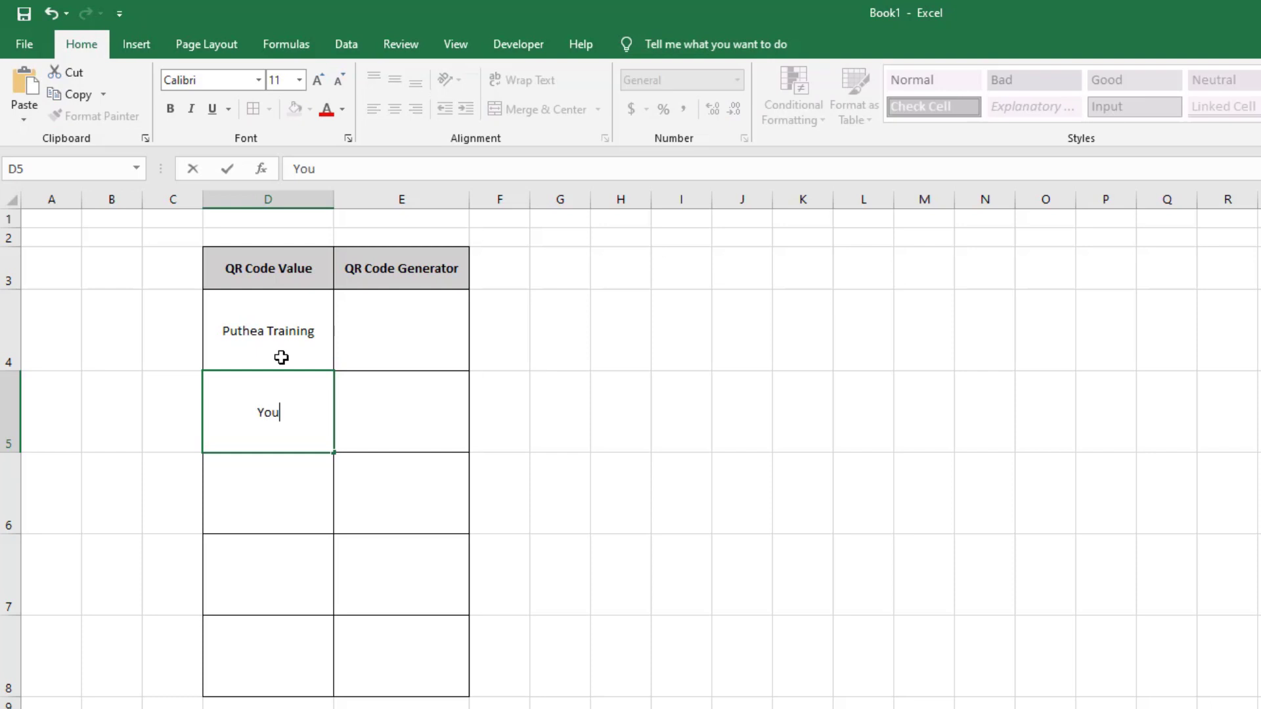
pyautogui.write('tube.com')
pyautogui.press('Return')
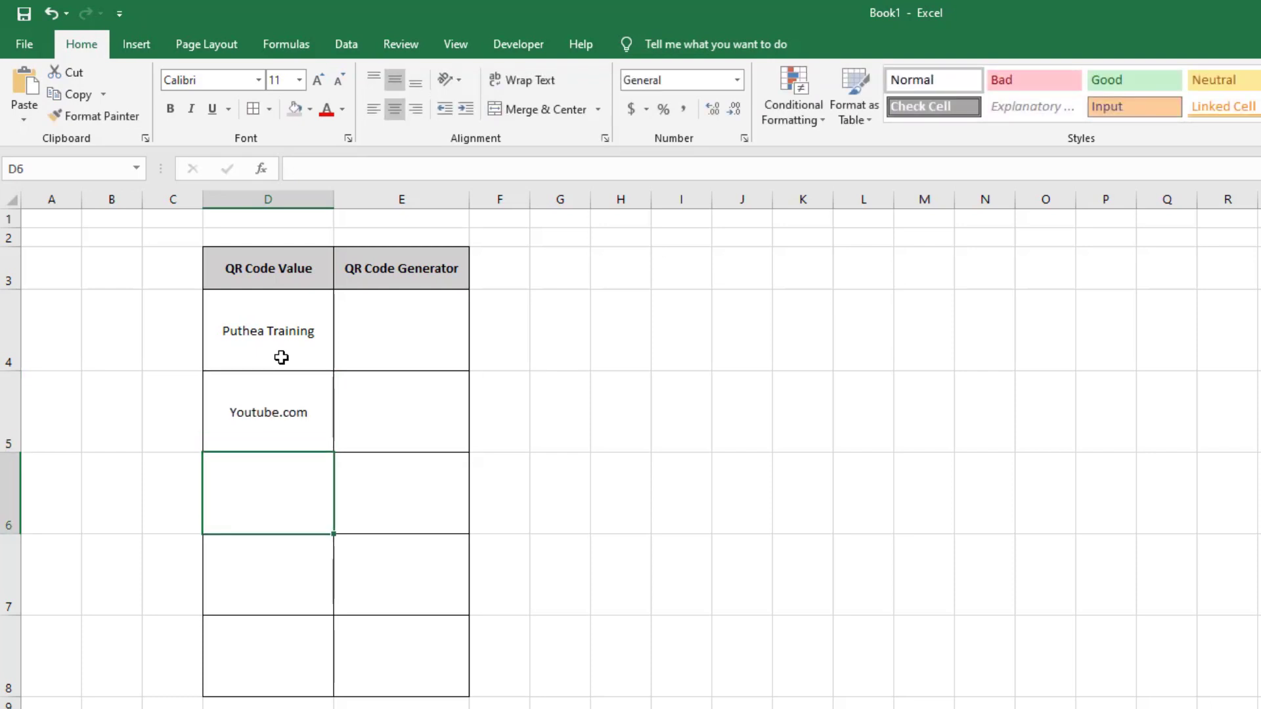
pyautogui.write('ex')
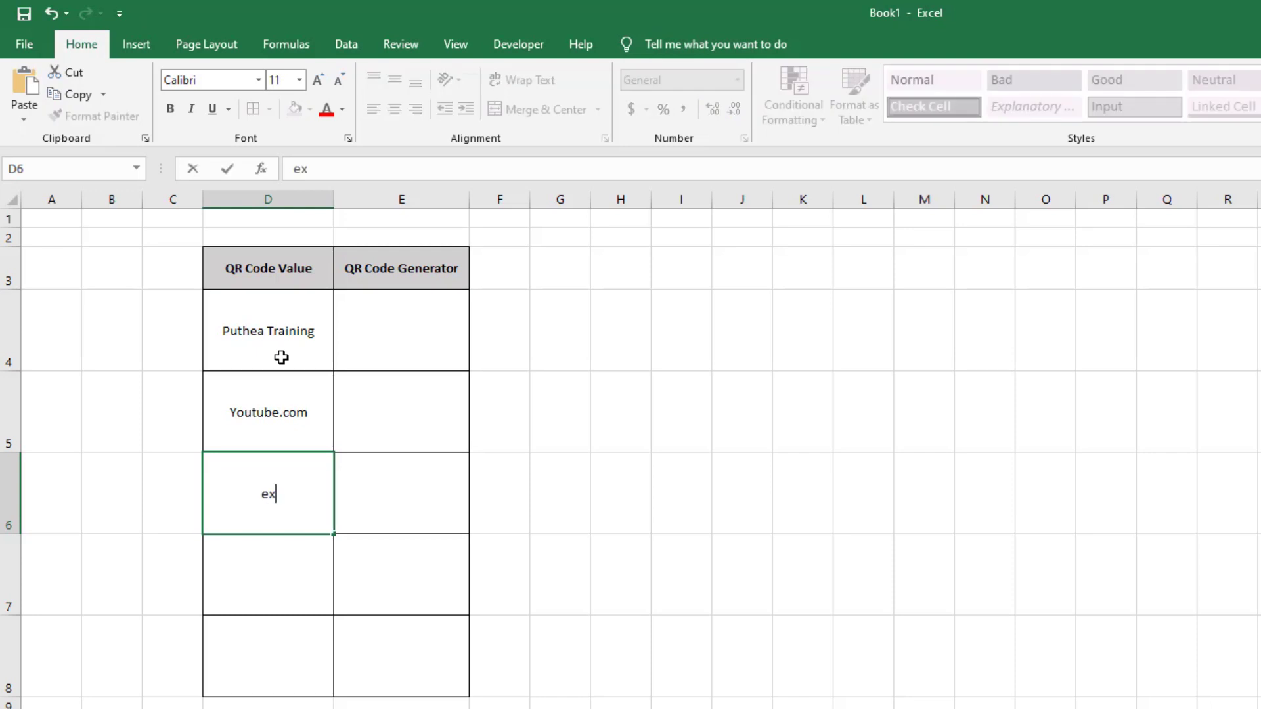
pyautogui.write('ample@gmail.com')
pyautogui.press('Return')
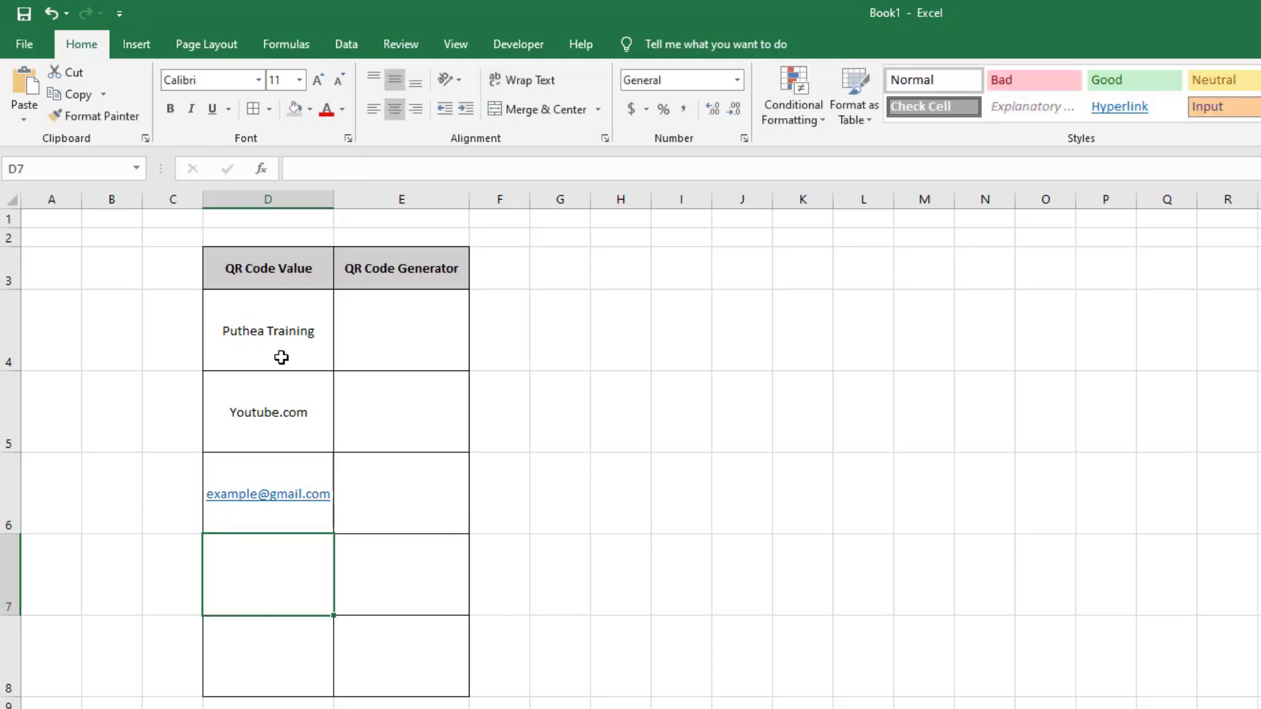
pyautogui.write('12345556544454')
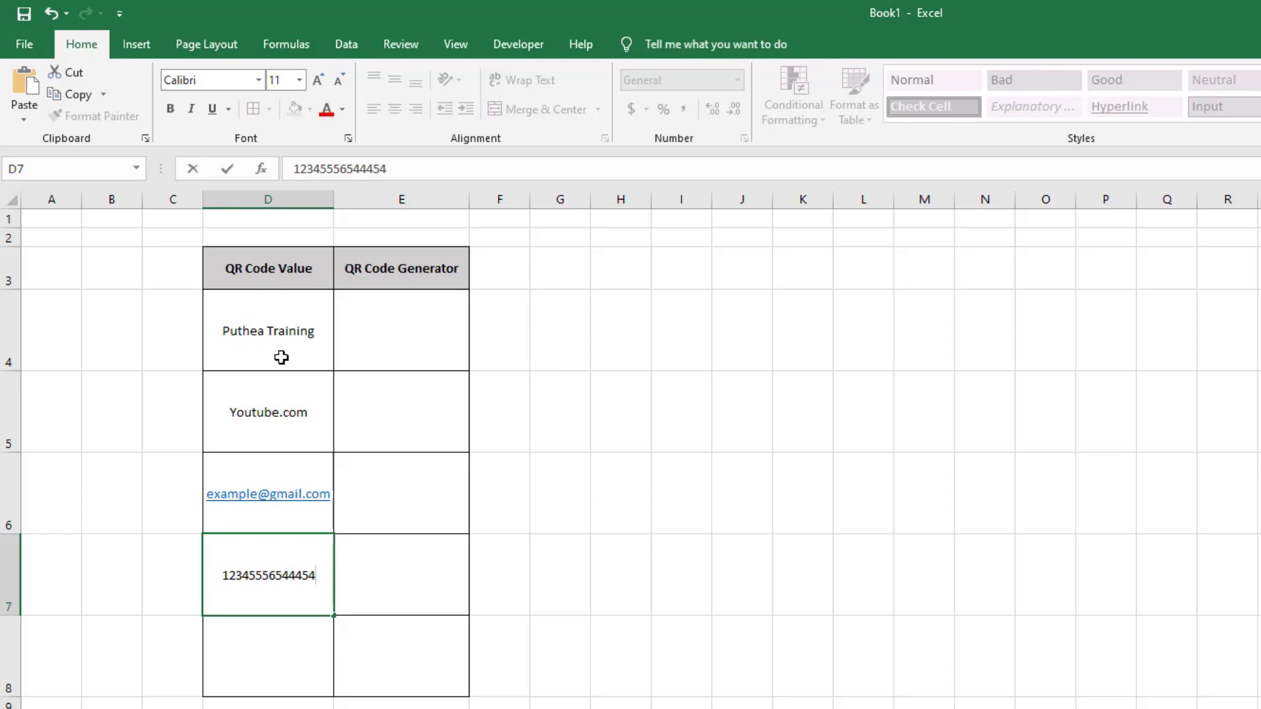
pyautogui.press('Return')
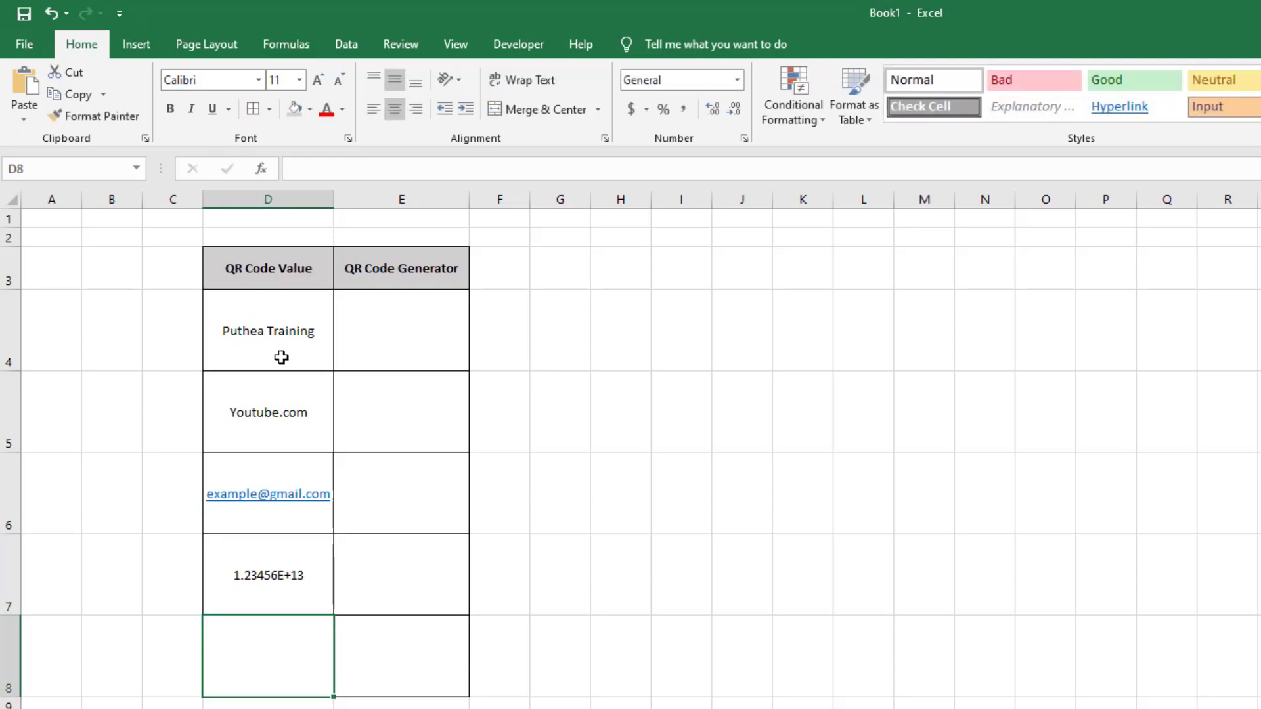
pyautogui.doubleClick(278, 562)
pyautogui.press('Return')
pyautogui.click(273, 581)
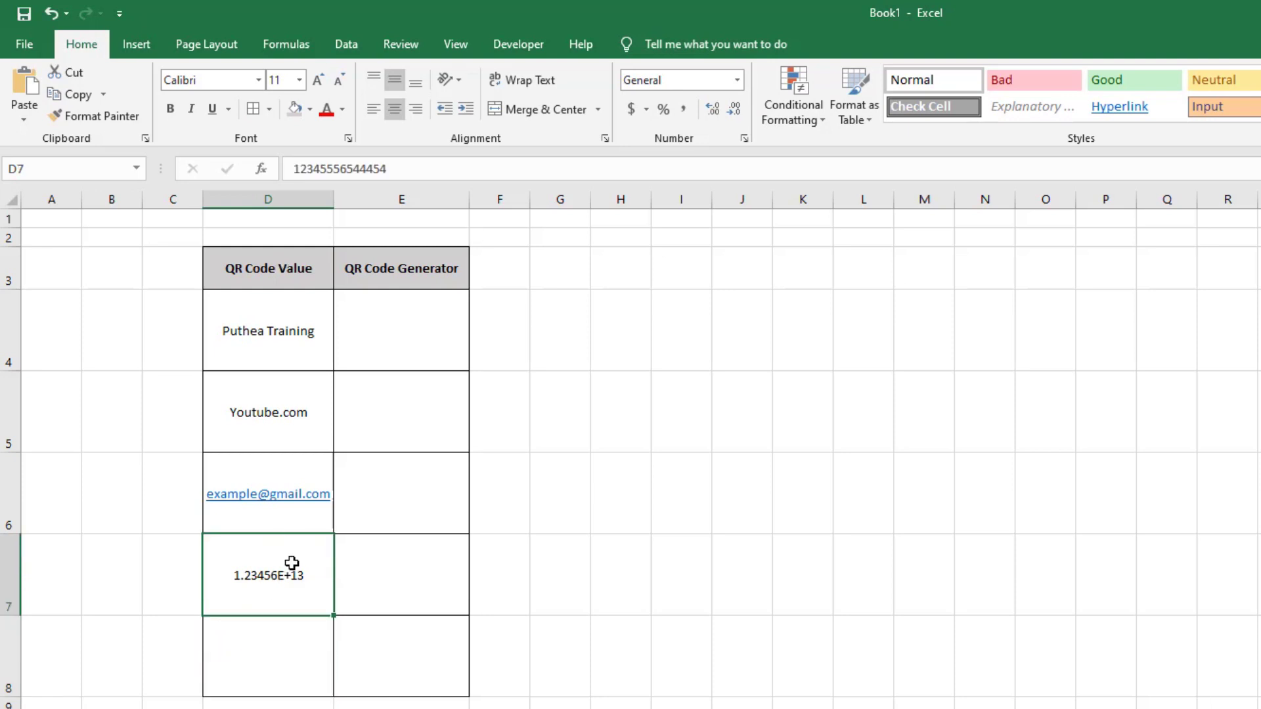
pyautogui.click(697, 80)
pyautogui.write('Text')
pyautogui.press('Return')
pyautogui.doubleClick(279, 578)
pyautogui.press('Return')
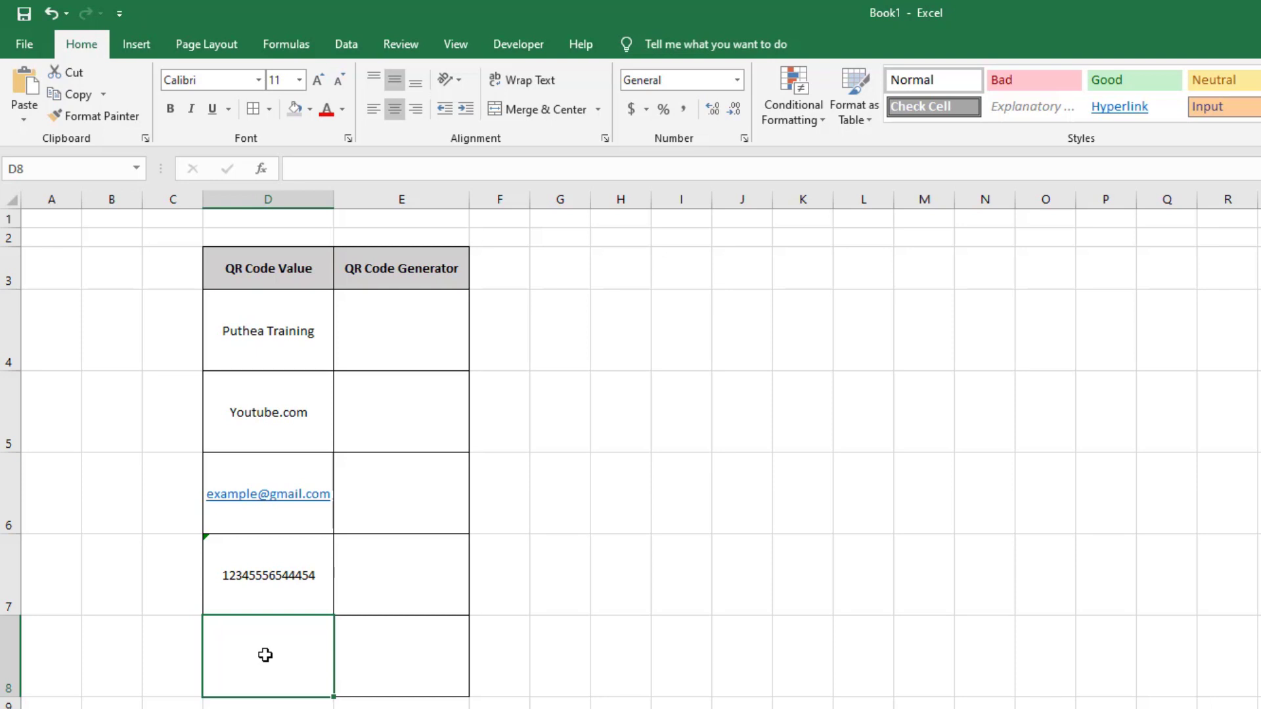
# - Enter 'I love QR Code' in D8 and select the D4:D8 values
pyautogui.write('I lo')
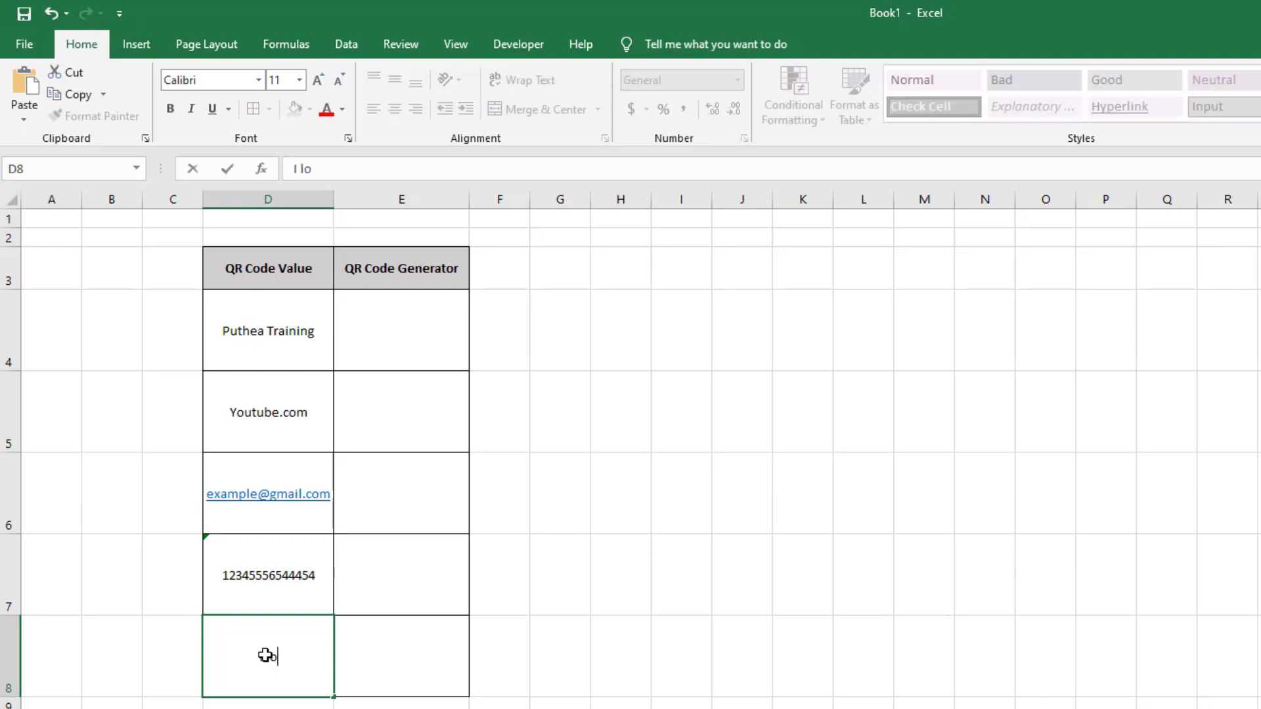
pyautogui.write('ve')
pyautogui.write(' Q')
pyautogui.write('E')
pyautogui.write('R')
pyautogui.press('BackSpace')
pyautogui.press('BackSpace')
pyautogui.write('R Code')
pyautogui.hotkey('ctrl', 'Return')
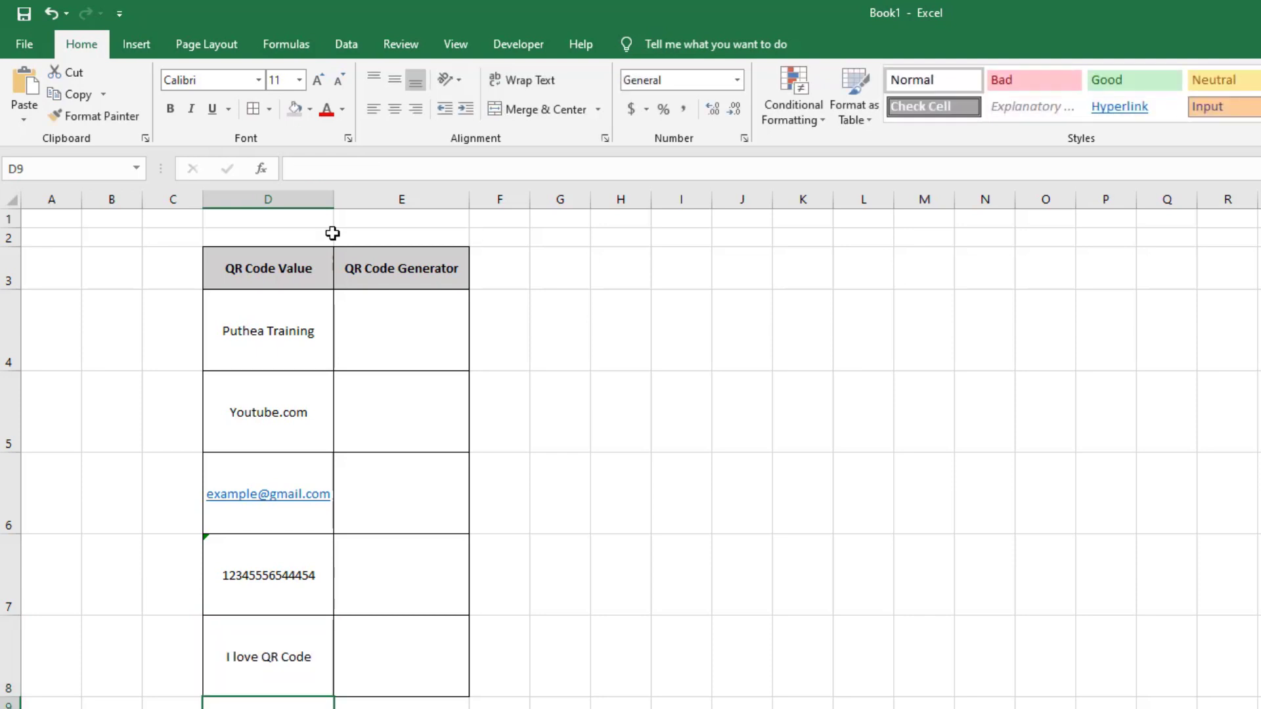
pyautogui.moveTo(270, 329); pyautogui.dragTo(301, 631)
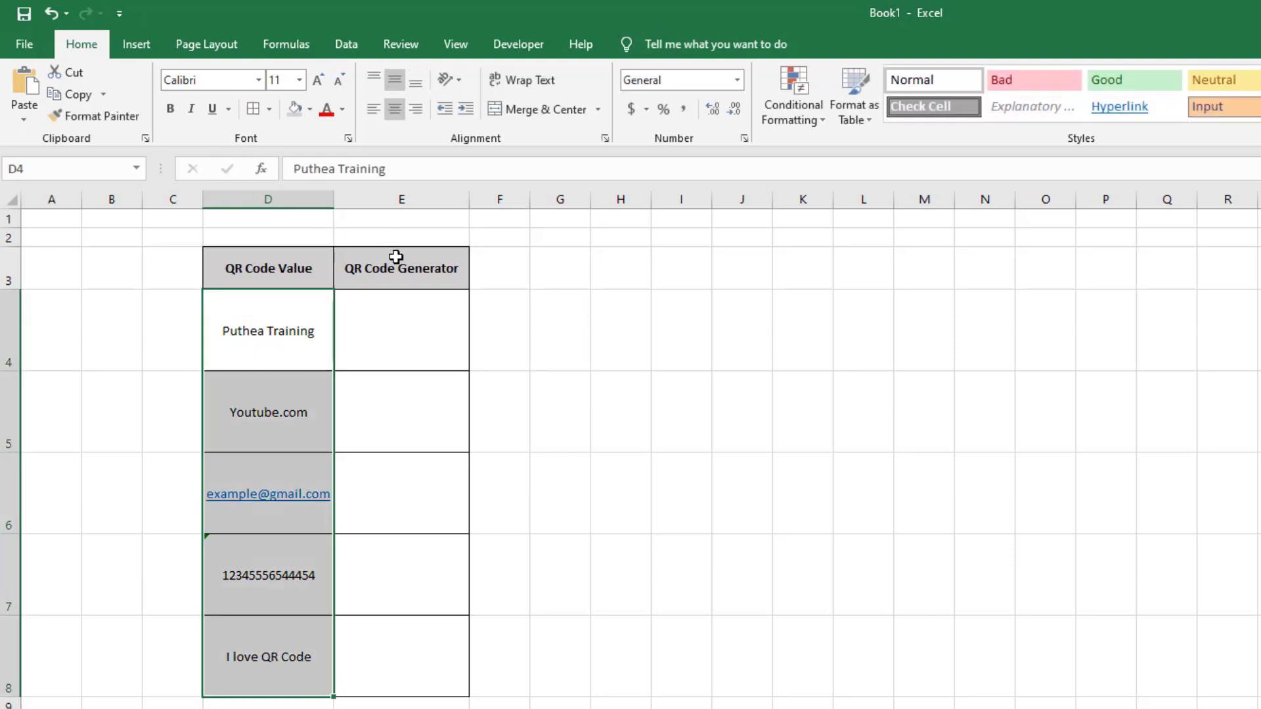
# - Select E4:E8, settle on E4, and open the VBA editor with Alt+F11
pyautogui.click(397, 326)
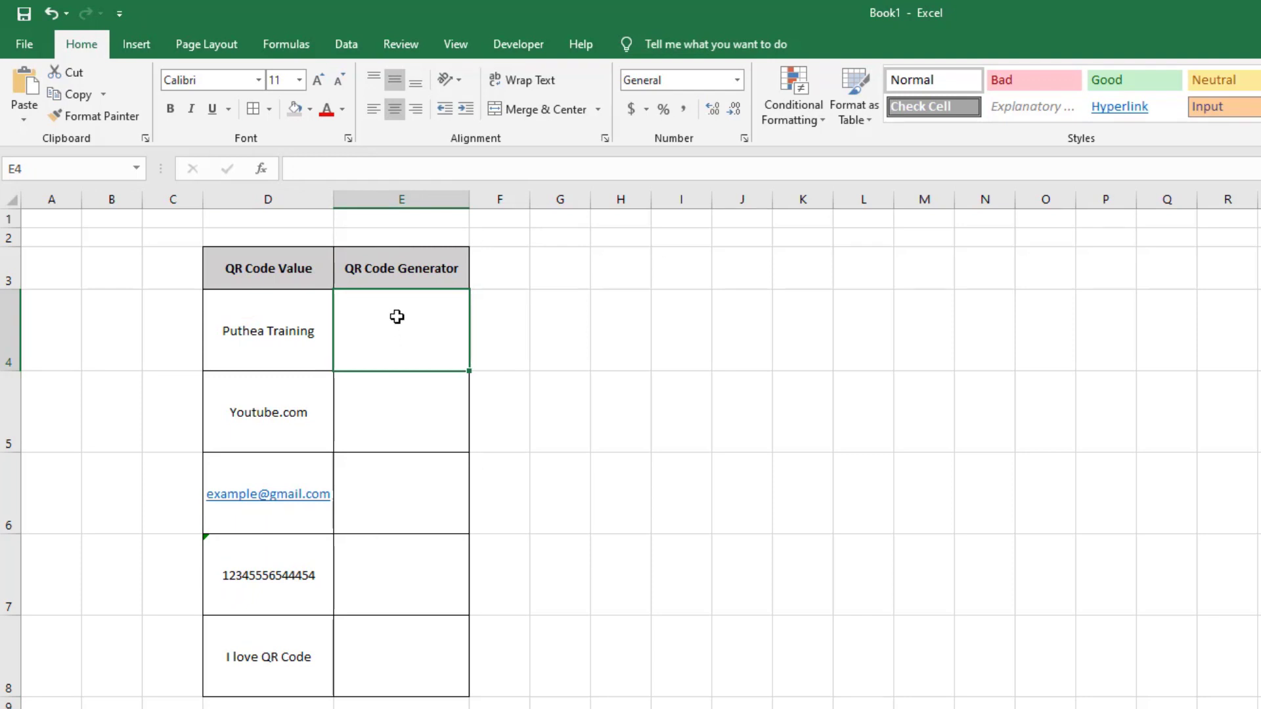
pyautogui.moveTo(400, 364); pyautogui.dragTo(402, 673)
pyautogui.moveTo(396, 339); pyautogui.dragTo(424, 673)
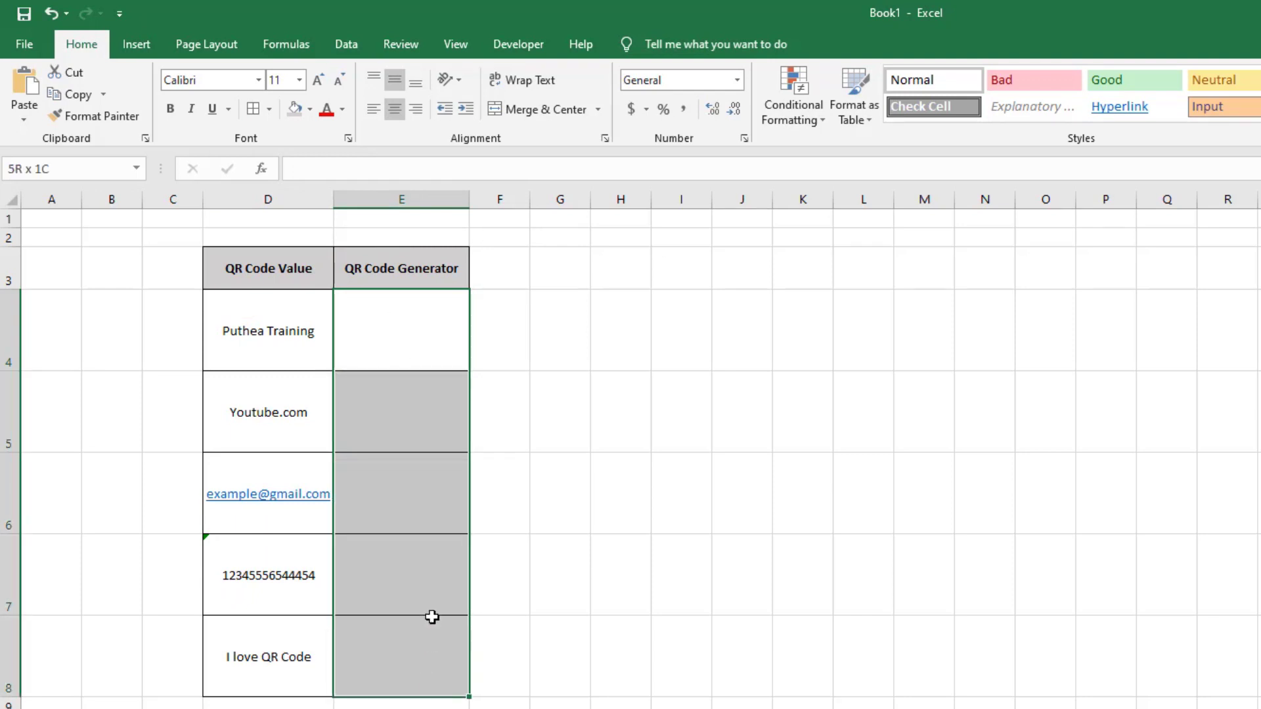
pyautogui.click(386, 345)
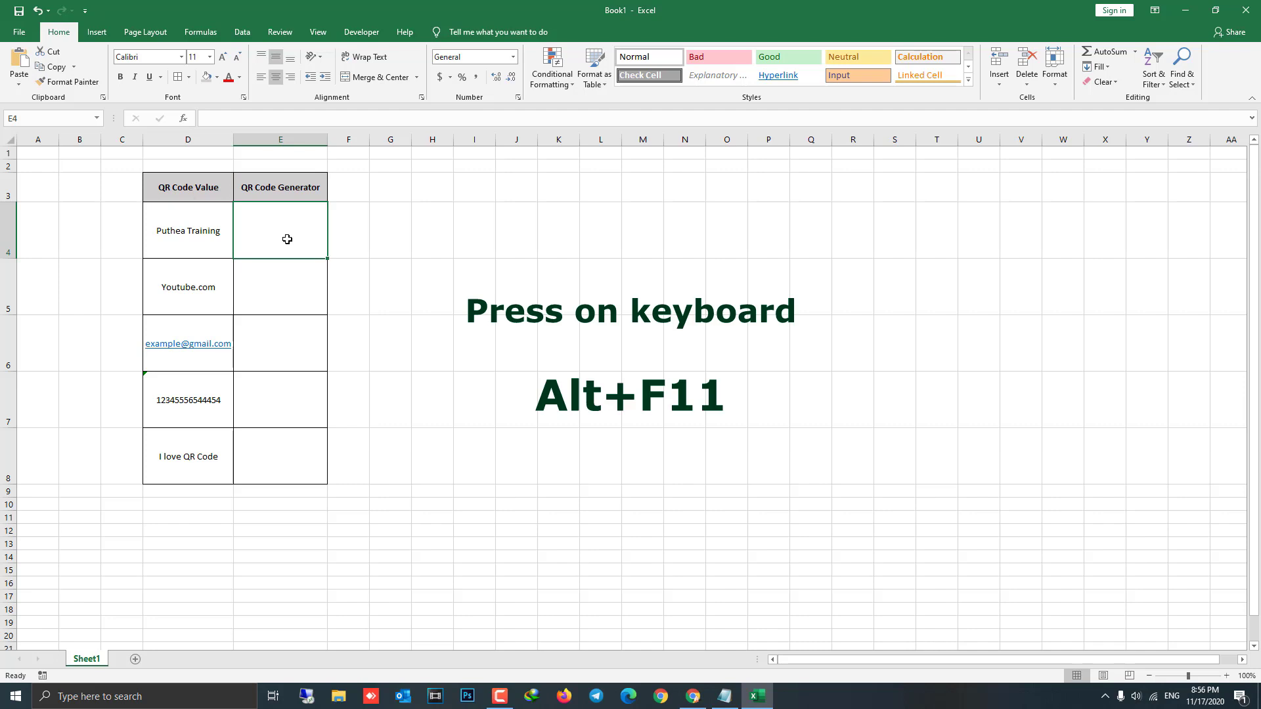
pyautogui.hotkey('alt', 'F11')
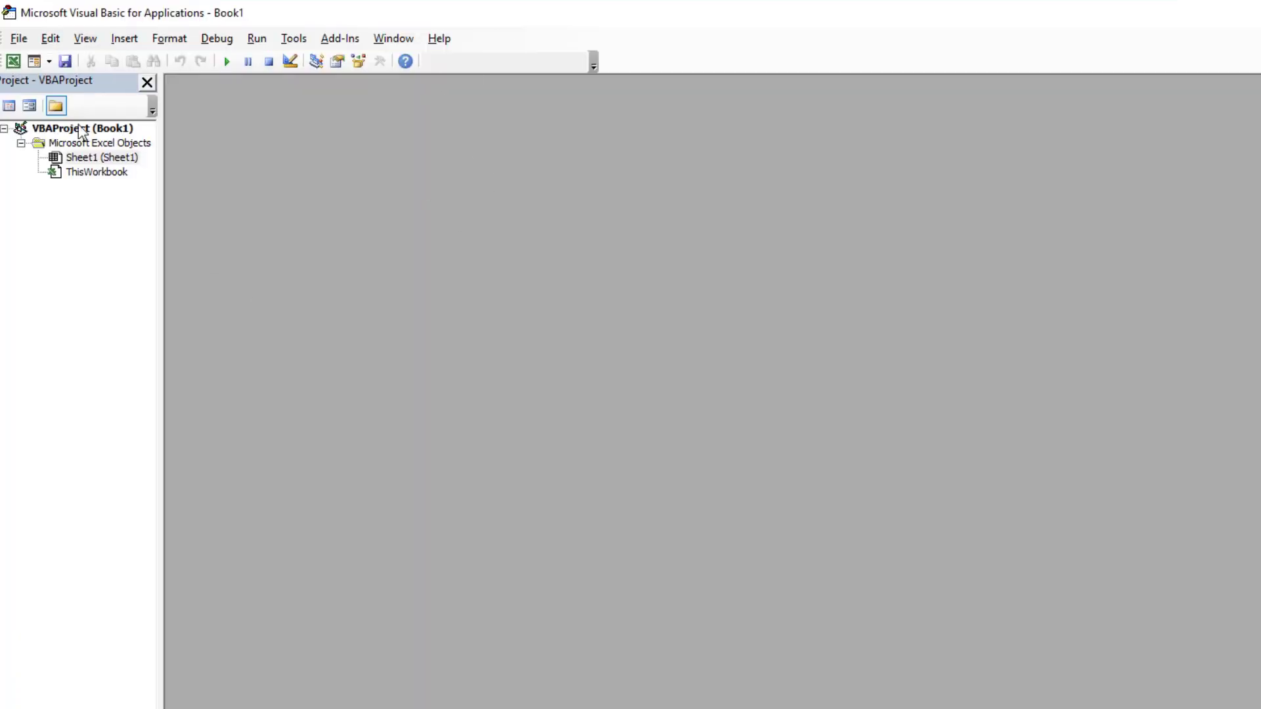
pyautogui.click(115, 40)
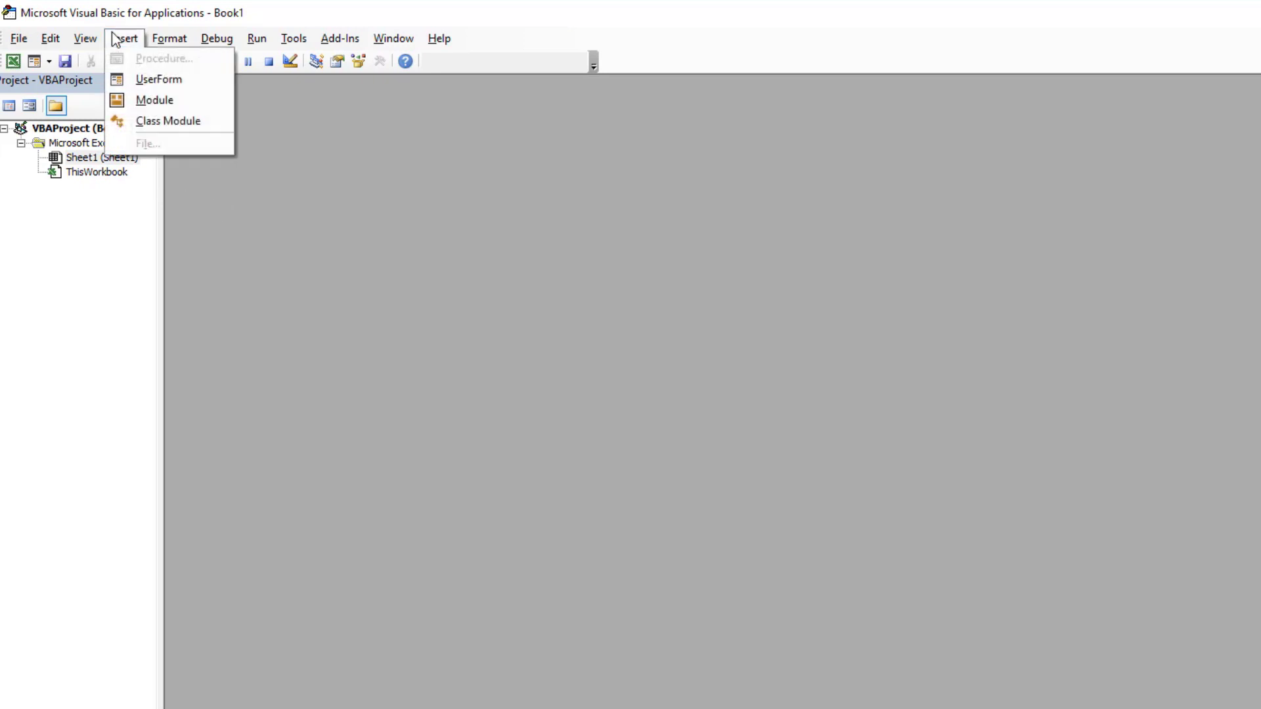
# - Insert Module1 and paste the GenerateQR code copied from Notepad into it
pyautogui.click(165, 107)
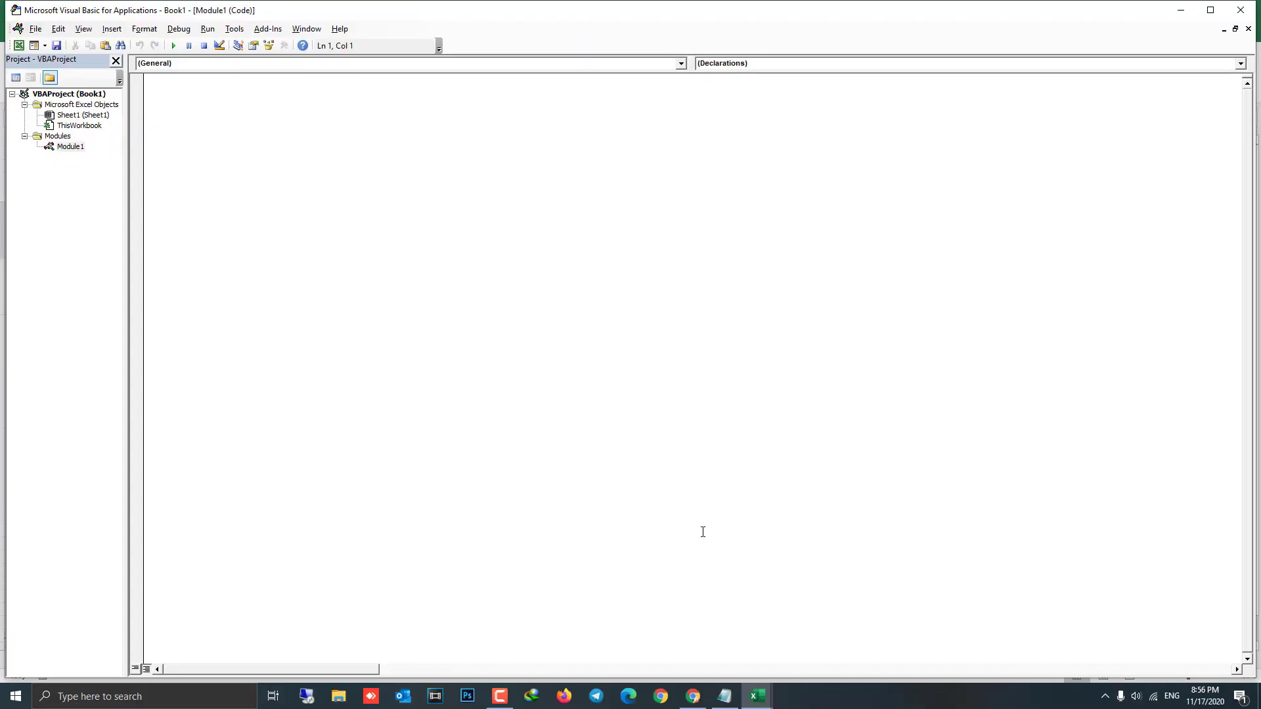
pyautogui.click(724, 696)
pyautogui.moveTo(556, 117); pyautogui.dragTo(460, 146)
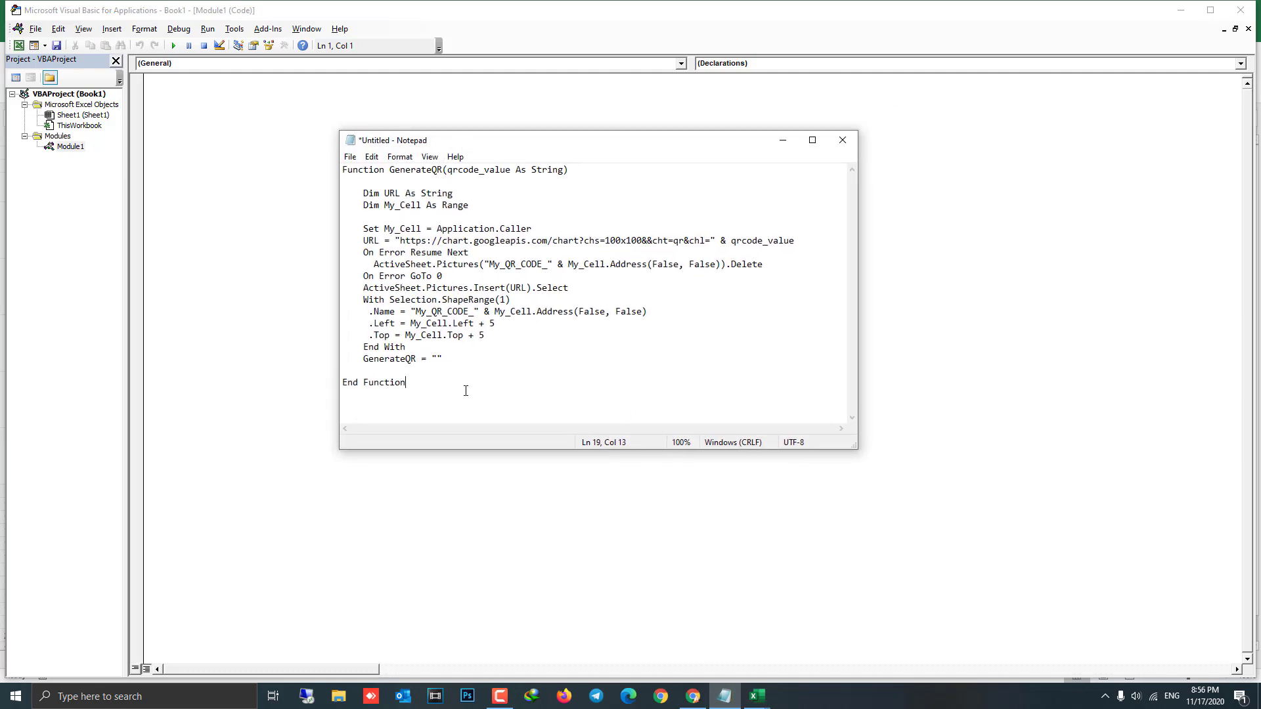
pyautogui.moveTo(466, 391); pyautogui.dragTo(253, 113)
pyautogui.hotkey('ctrl', 'c')
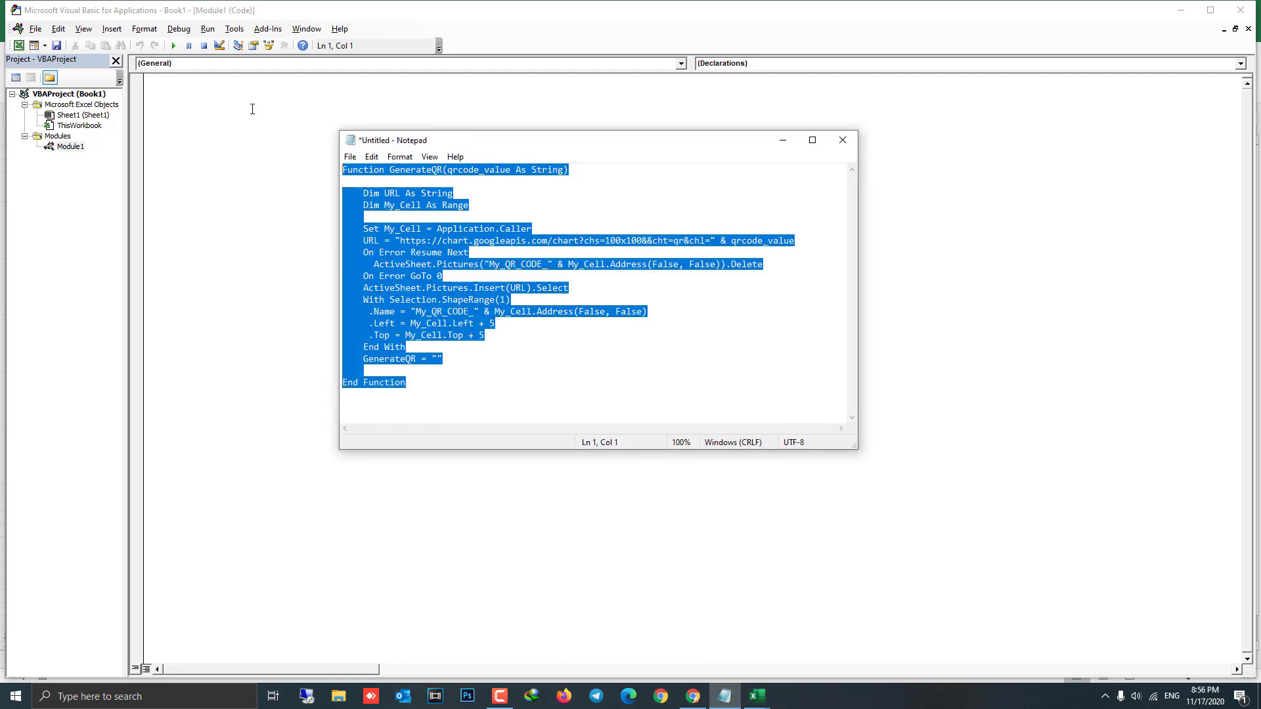
pyautogui.click(250, 106)
pyautogui.hotkey('ctrl', 'v')
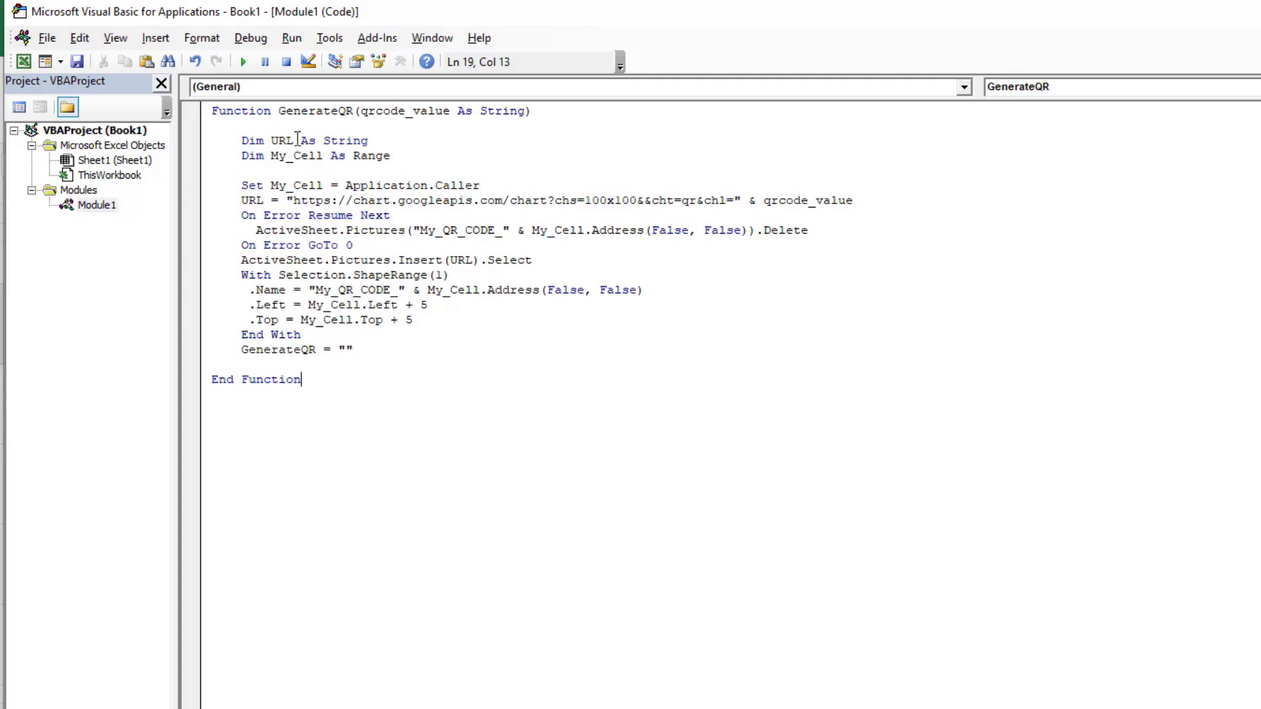
pyautogui.click(209, 79)
pyautogui.moveTo(361, 113)
pyautogui.mouseDown()
pyautogui.moveTo(532, 113)
pyautogui.moveTo(450, 115)
pyautogui.mouseUp()
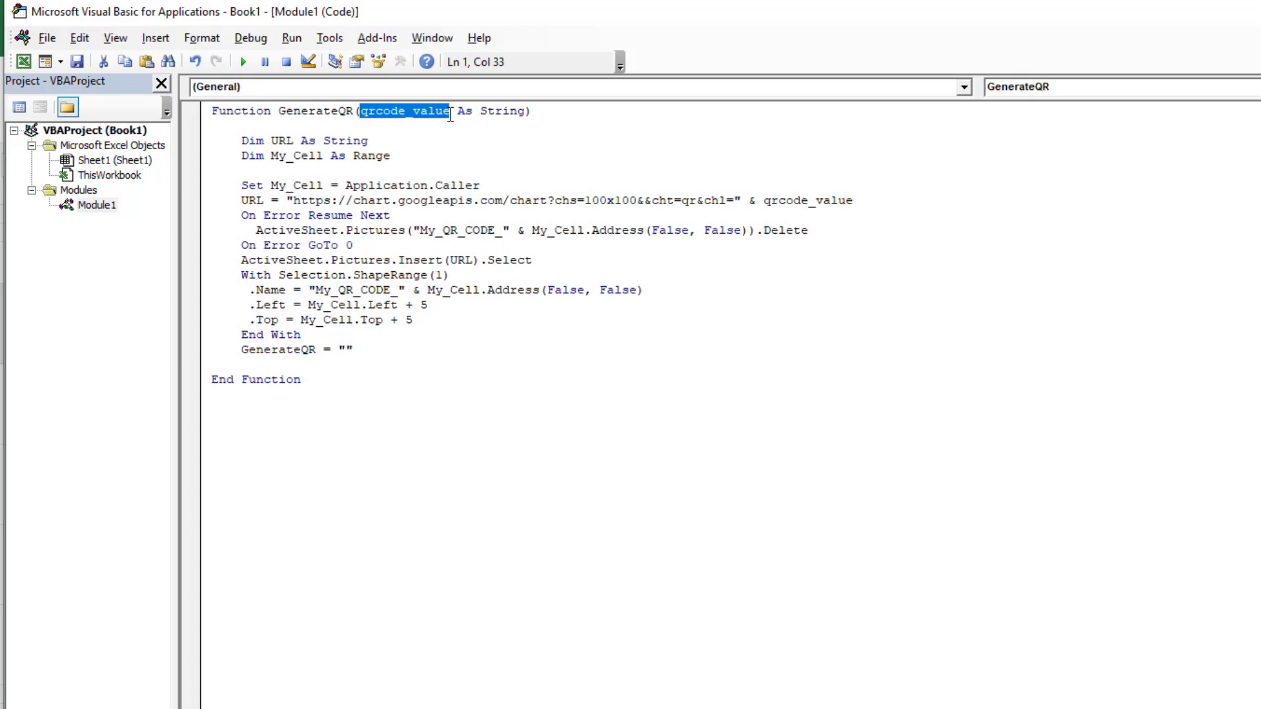
pyautogui.click(385, 126)
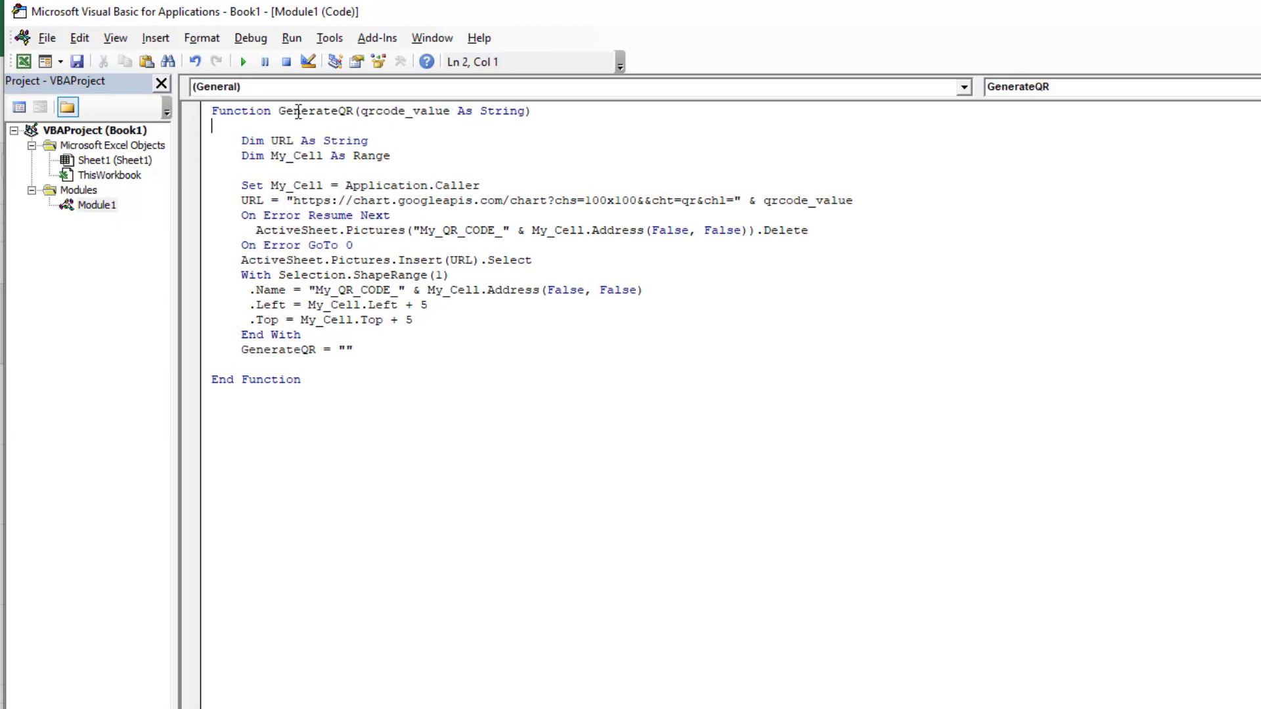
pyautogui.click(394, 113)
pyautogui.click(435, 112)
pyautogui.moveTo(526, 112); pyautogui.dragTo(365, 103)
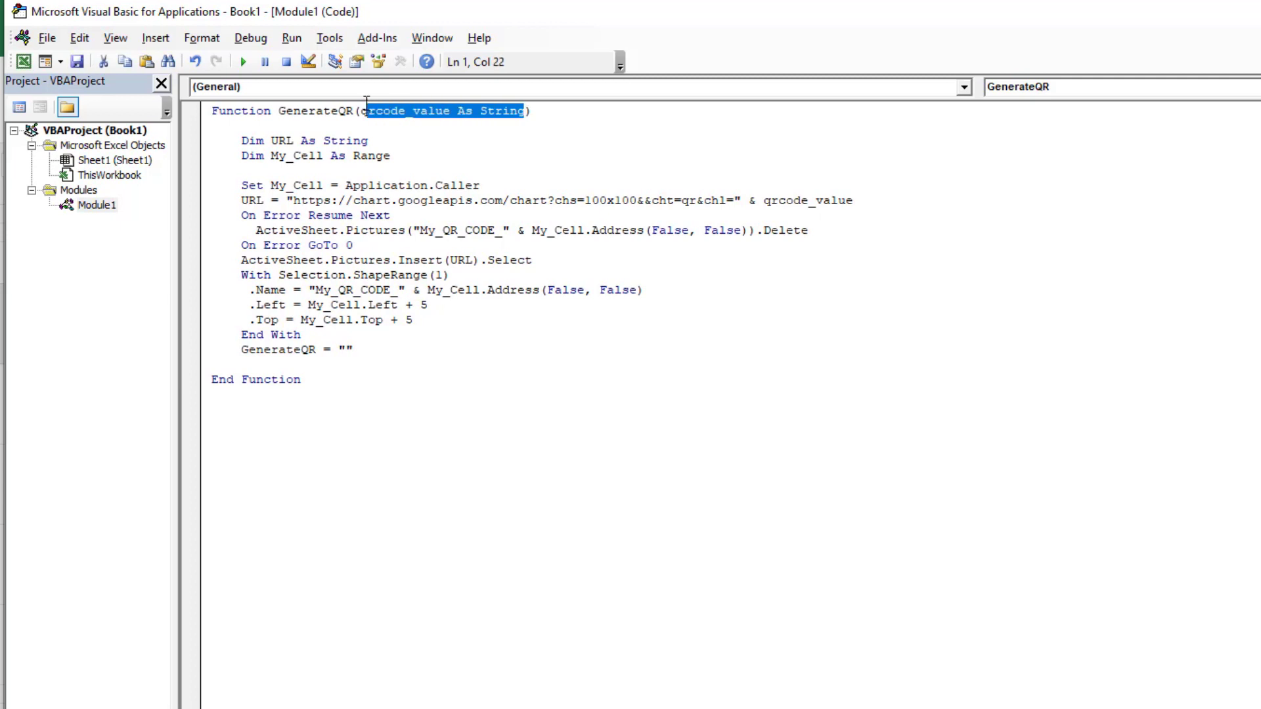
pyautogui.moveTo(525, 112); pyautogui.dragTo(364, 103)
pyautogui.click(354, 113)
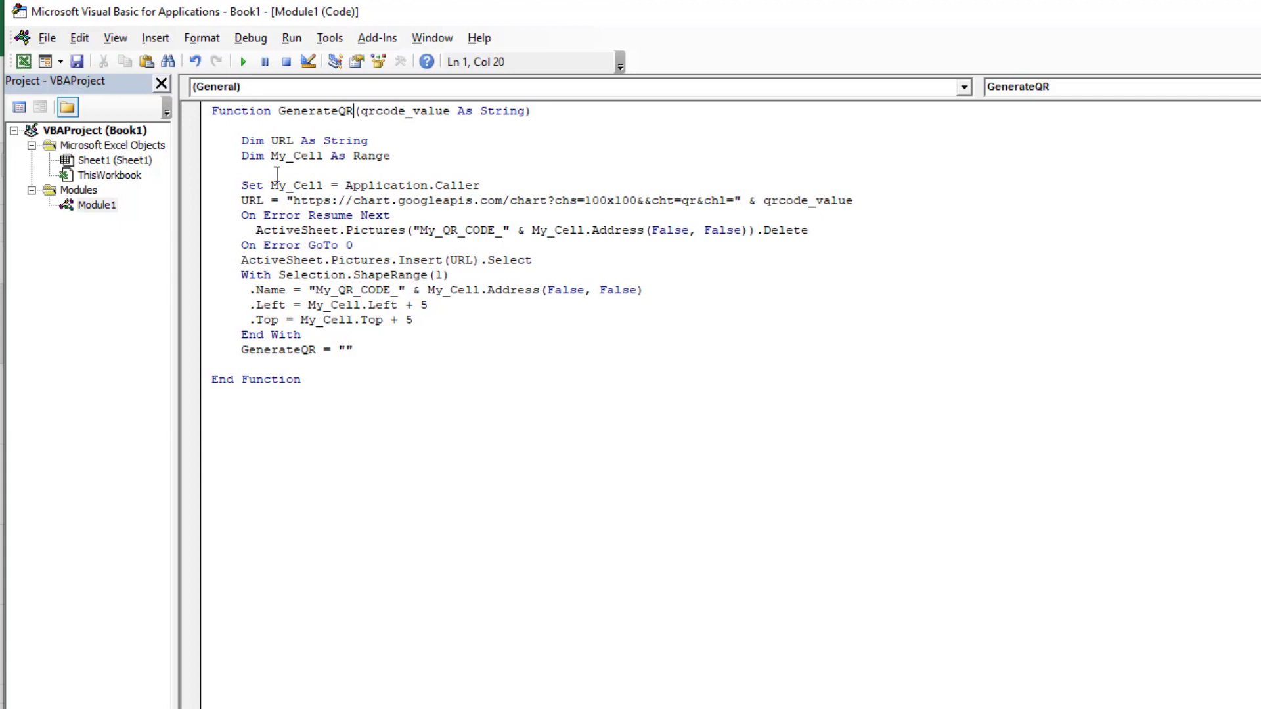
pyautogui.moveTo(275, 140); pyautogui.dragTo(298, 156)
pyautogui.doubleClick(283, 141)
pyautogui.moveTo(293, 200)
pyautogui.mouseDown()
pyautogui.moveTo(816, 201)
pyautogui.moveTo(643, 213)
pyautogui.mouseUp()
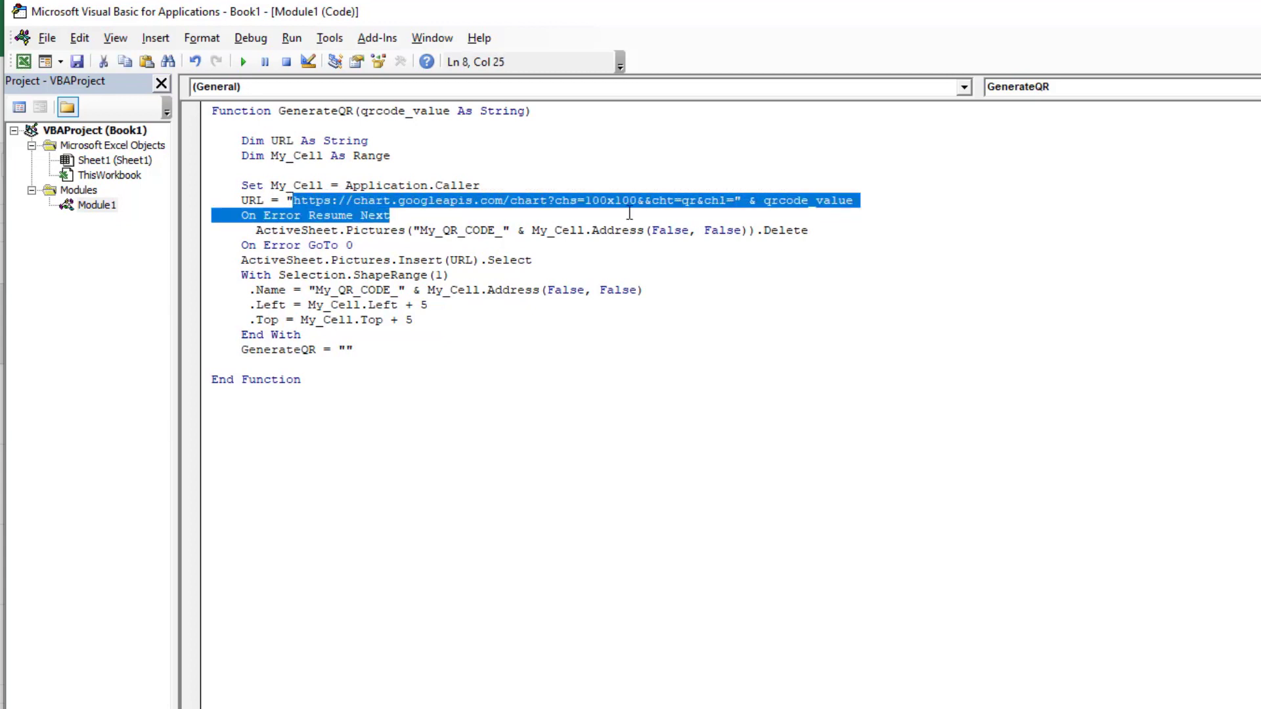
pyautogui.click(446, 213)
pyautogui.click(407, 201)
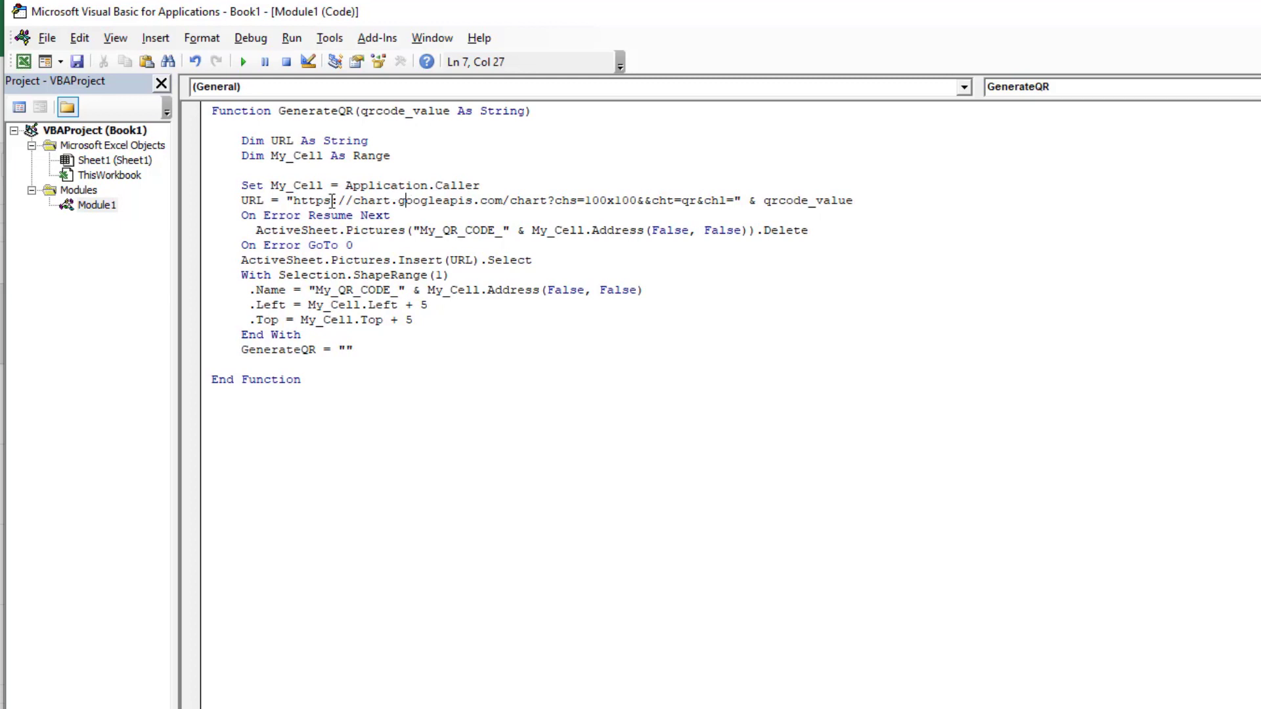
pyautogui.click(287, 185)
pyautogui.moveTo(243, 217); pyautogui.dragTo(310, 234)
pyautogui.click(320, 247)
pyautogui.click(368, 260)
pyautogui.click(435, 260)
pyautogui.click(456, 260)
pyautogui.click(431, 260)
pyautogui.click(498, 261)
pyautogui.click(410, 260)
pyautogui.click(360, 260)
pyautogui.click(308, 306)
pyautogui.moveTo(309, 305); pyautogui.dragTo(430, 306)
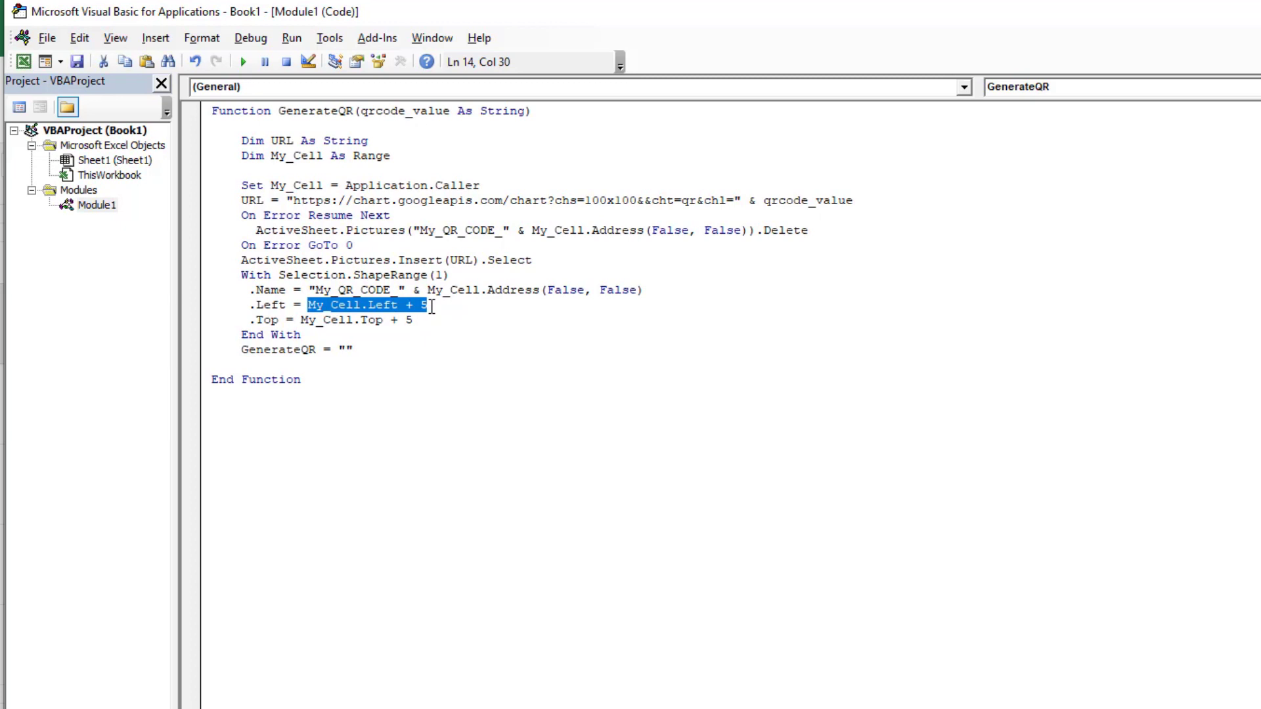
pyautogui.click(300, 324)
pyautogui.click(267, 306)
pyautogui.press('Down')
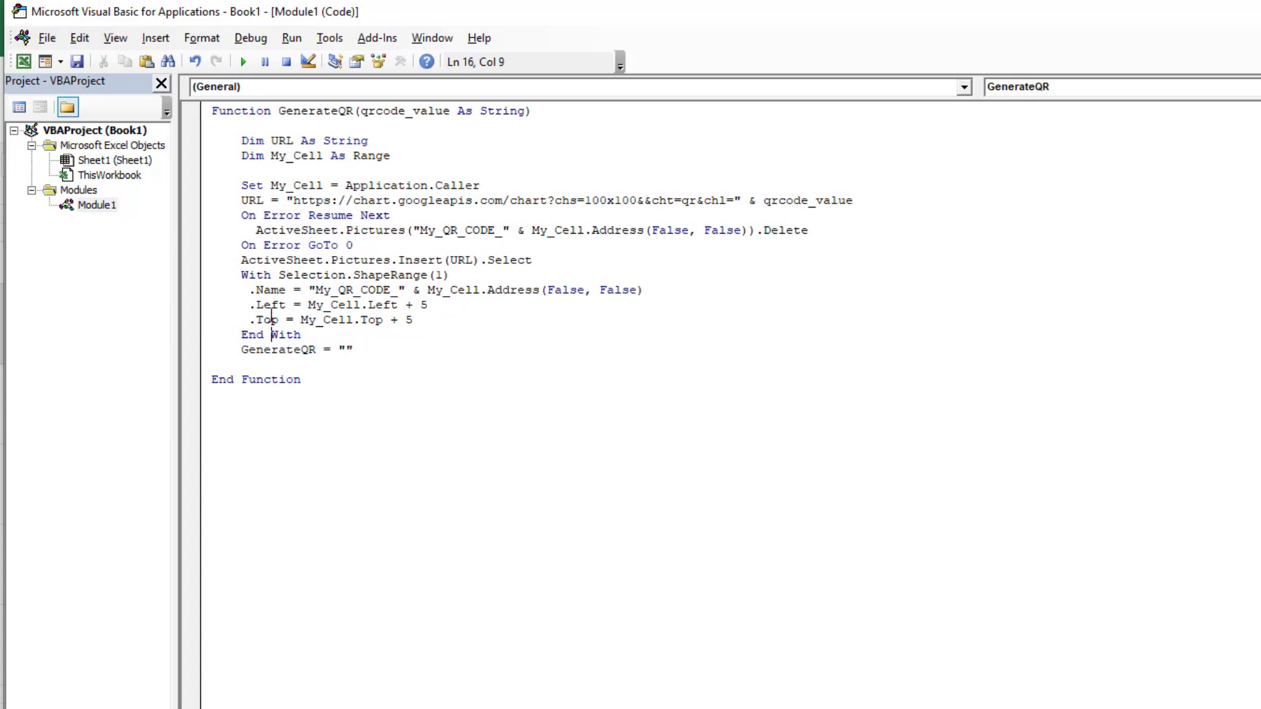
pyautogui.click(301, 322)
pyautogui.click(422, 306)
pyautogui.click(411, 320)
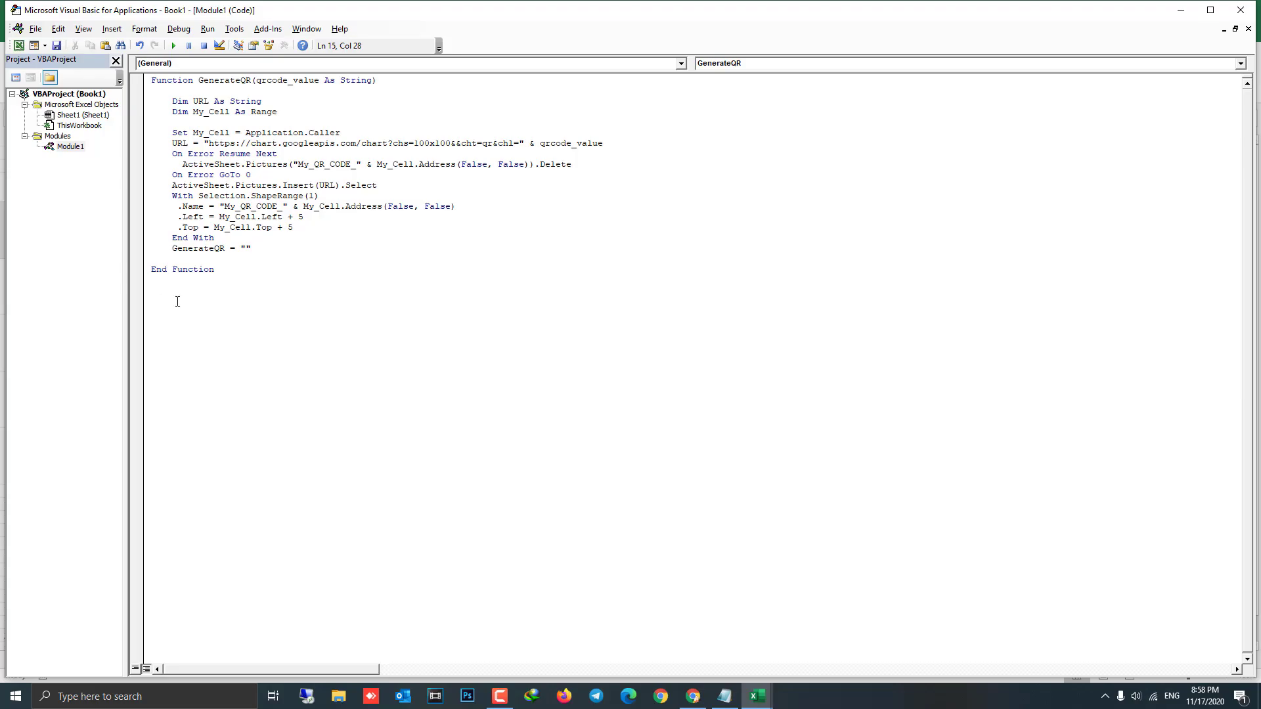
# - Save the workbook to the Desktop as 'QR Code Generator', an Excel Macro-Enabled Workbook
pyautogui.click(57, 47)
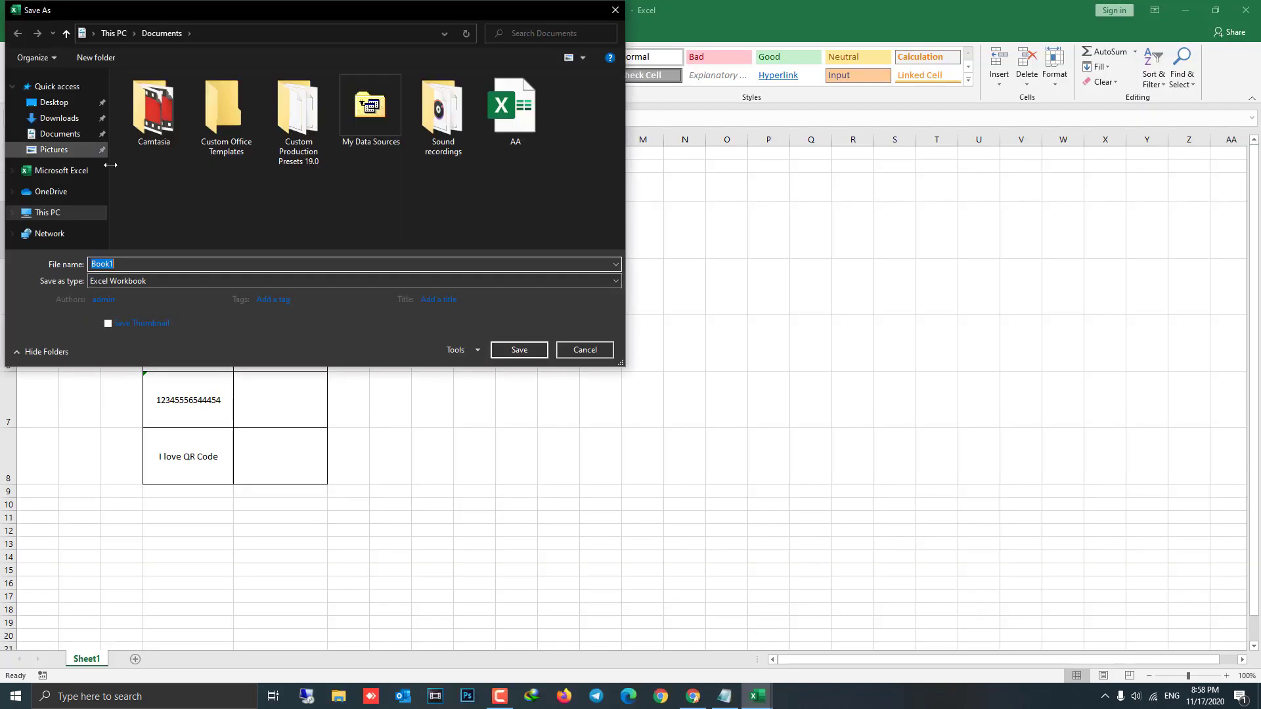
pyautogui.click(64, 104)
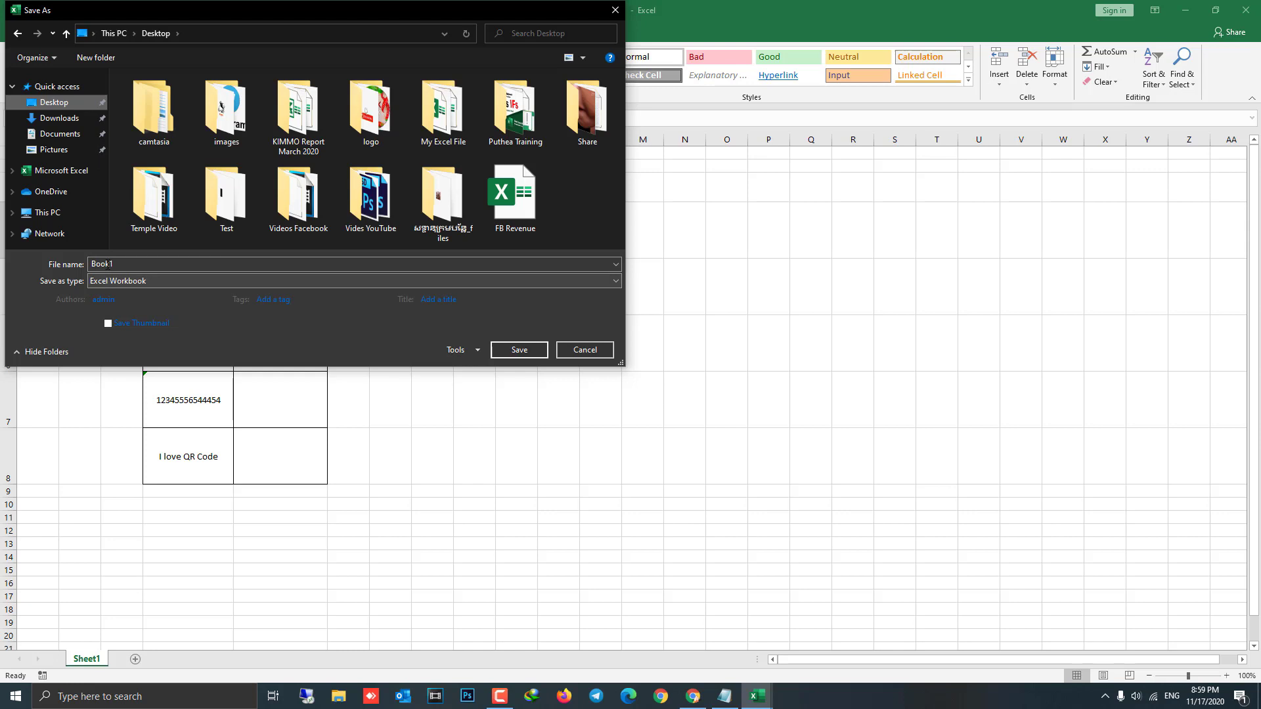
pyautogui.write('QR')
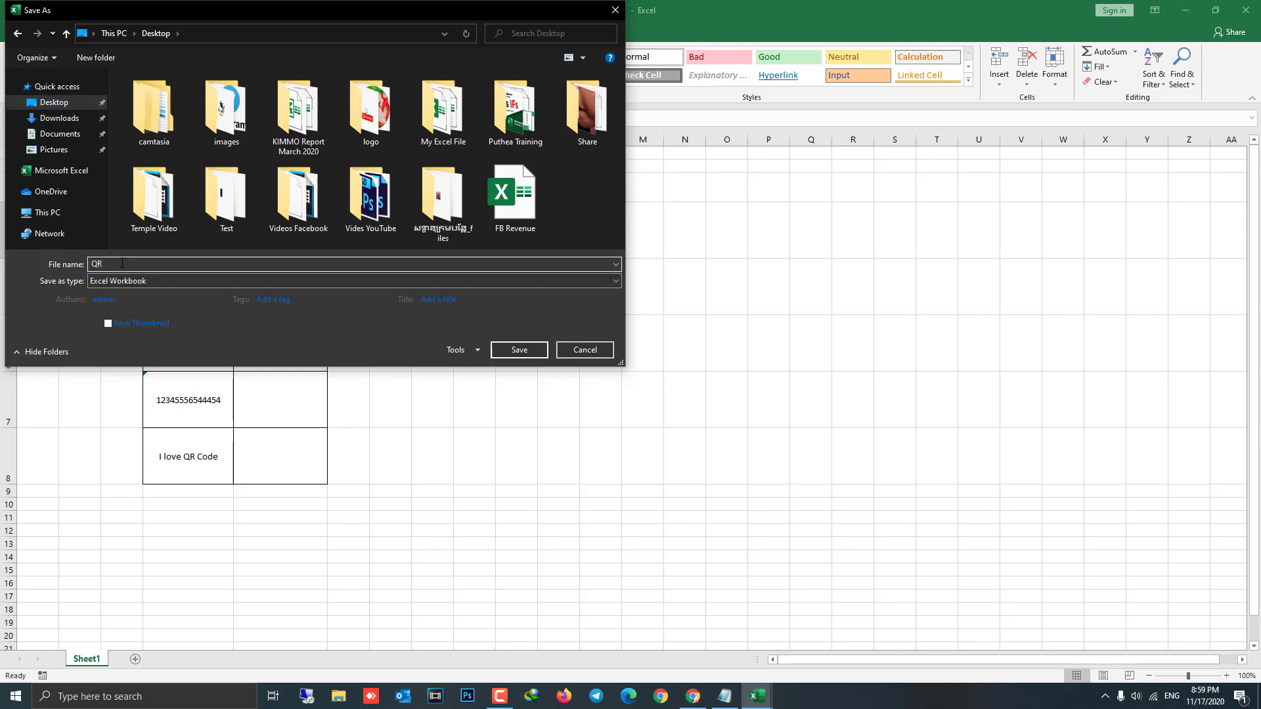
pyautogui.write(' Code Gener')
pyautogui.write('ator')
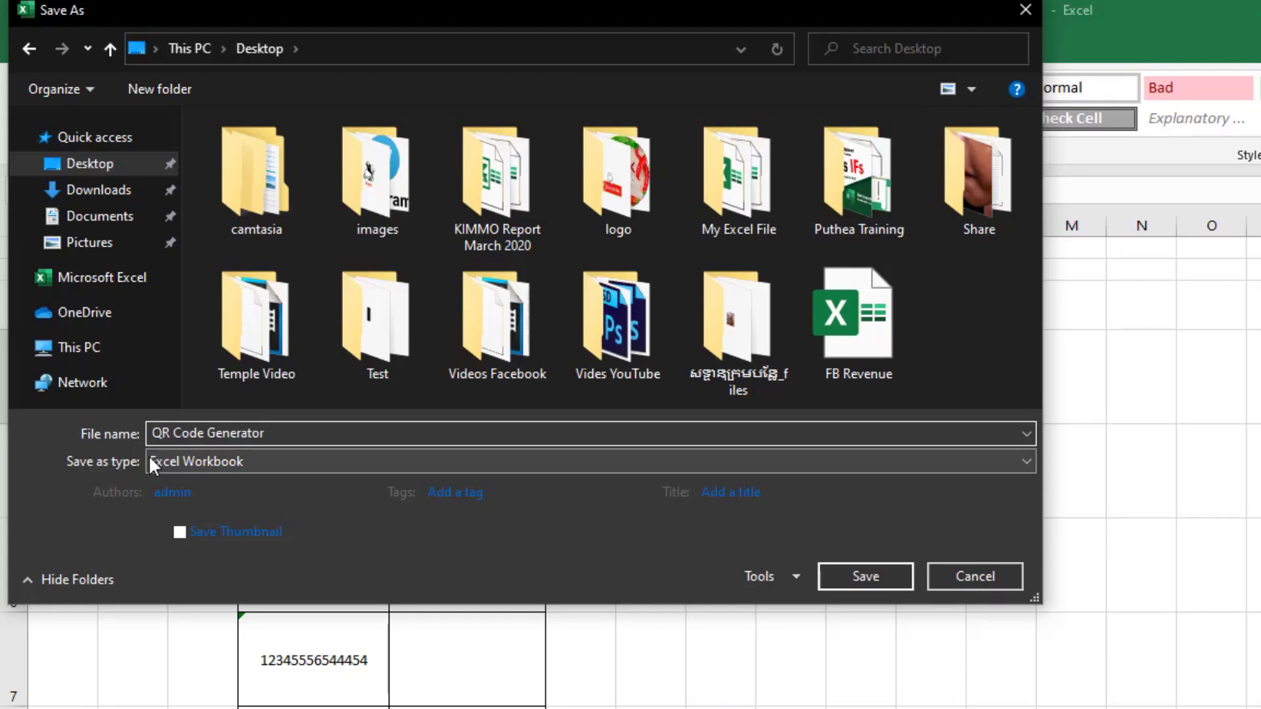
pyautogui.click(114, 281)
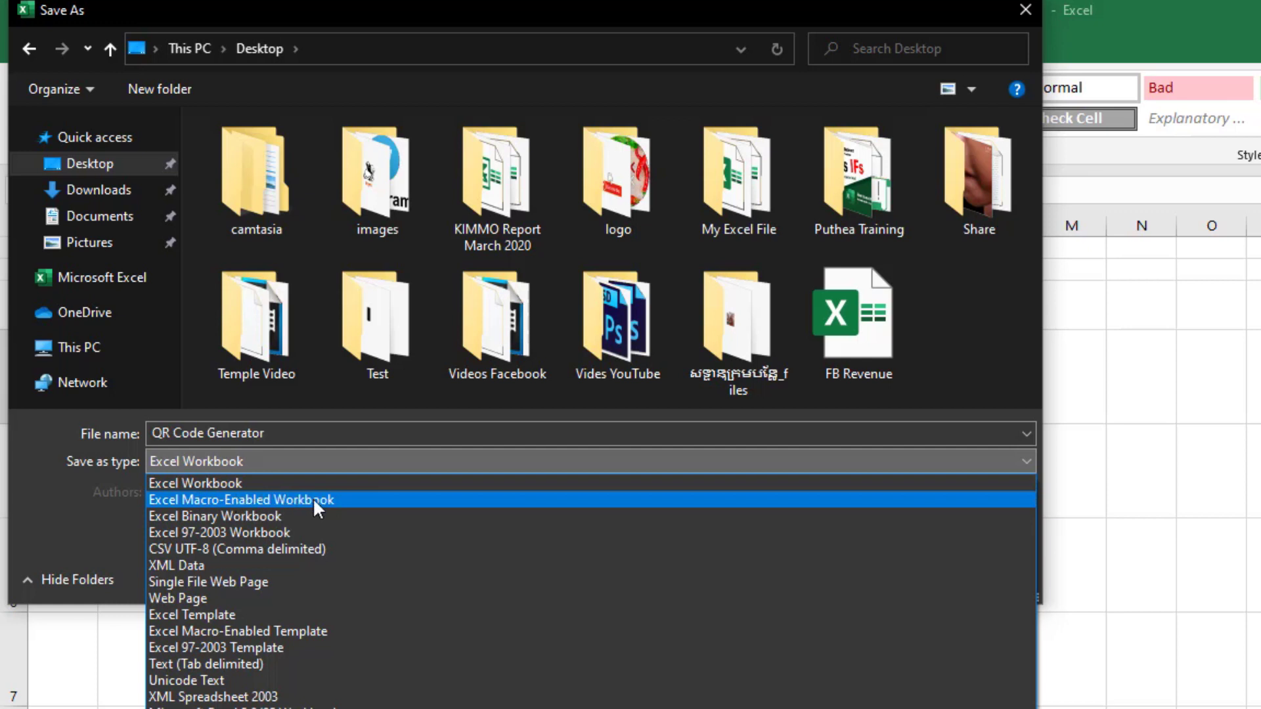
pyautogui.click(337, 500)
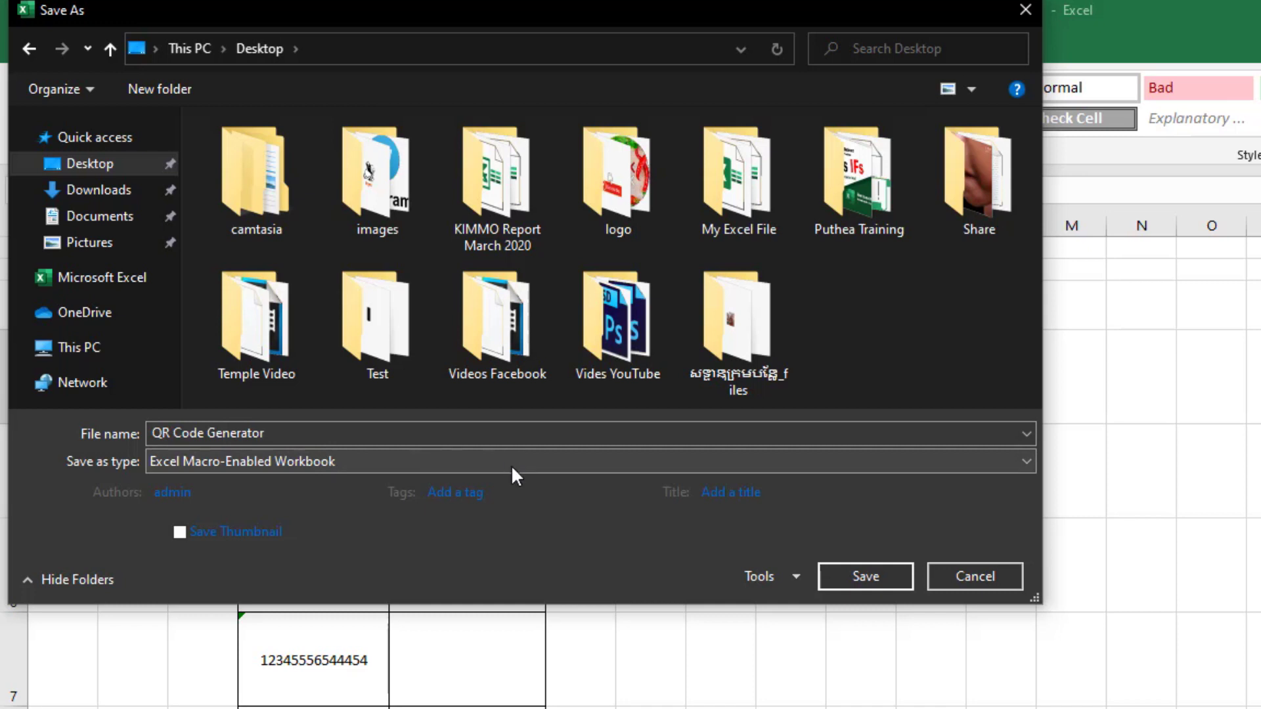
pyautogui.click(282, 460)
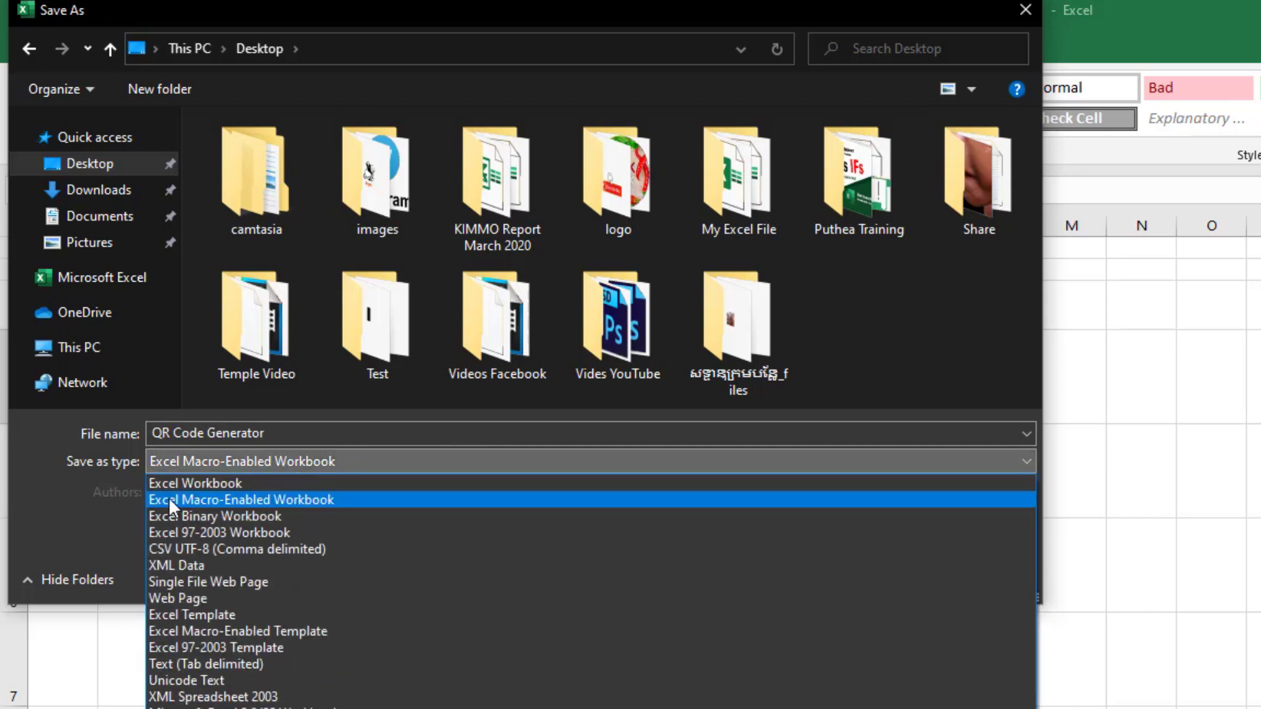
pyautogui.click(289, 501)
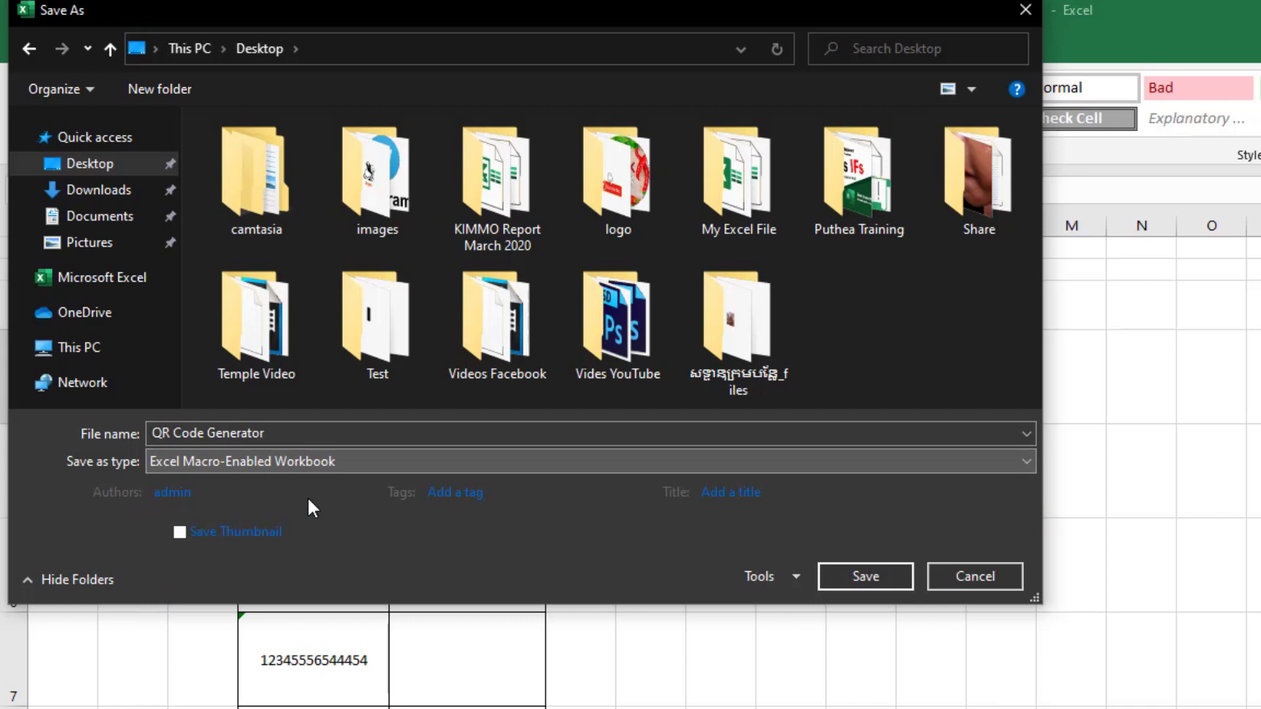
pyautogui.click(866, 566)
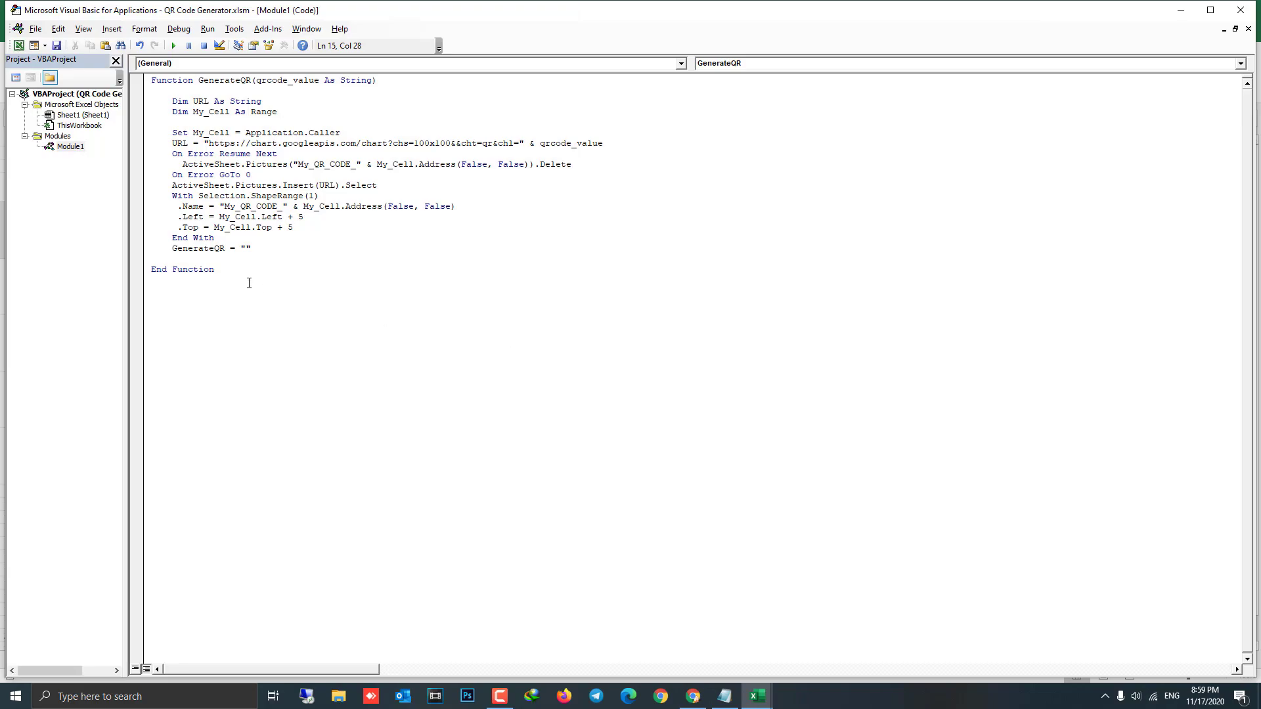
# - Close the VBA editor and Excel, clearing leftover windows from the desktop
pyautogui.click(1241, 10)
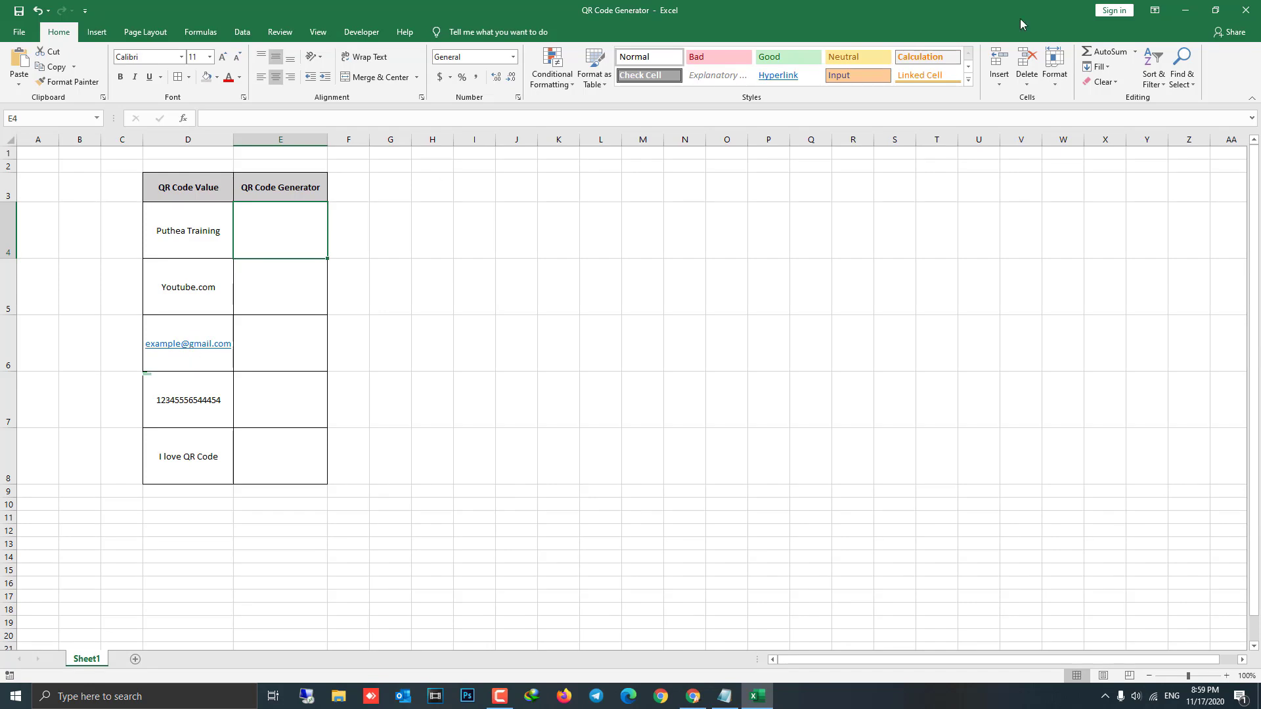
pyautogui.click(1255, 12)
pyautogui.click(781, 138)
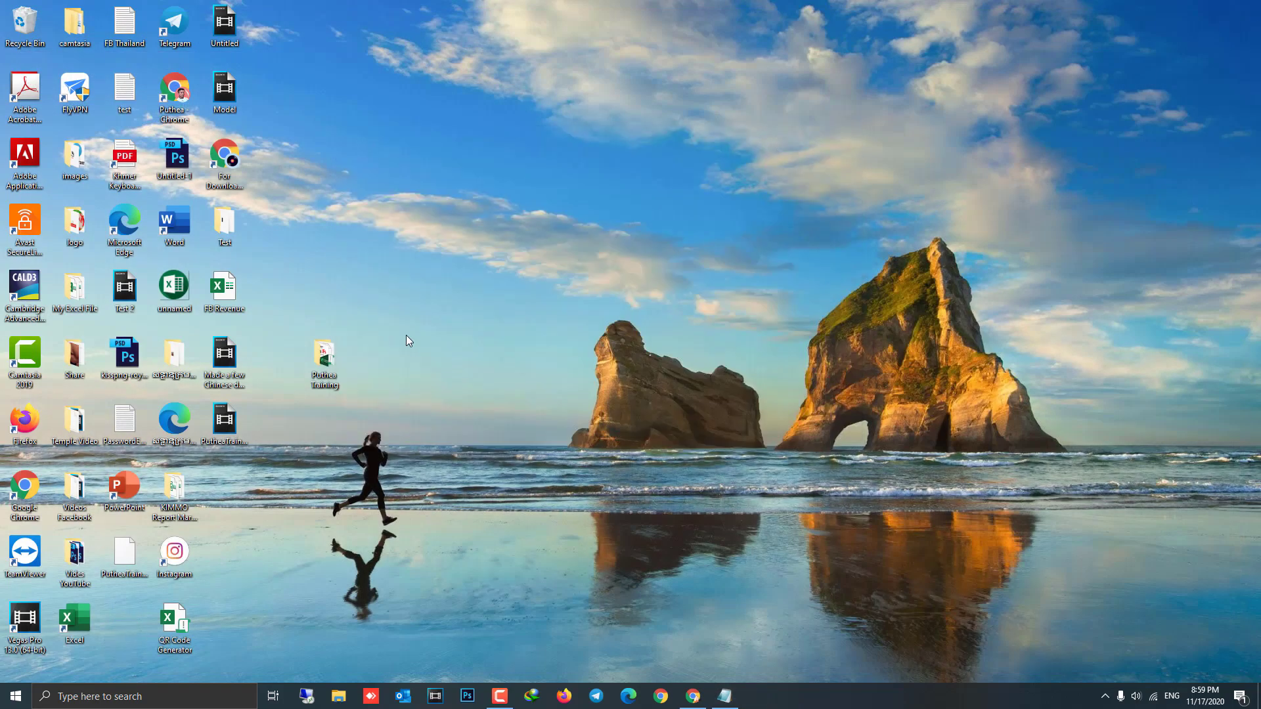
# - Move the QR Code Generator.xlsm icon to a free desktop spot and reopen the workbook
pyautogui.moveTo(174, 621)
pyautogui.mouseDown()
pyautogui.moveTo(333, 256)
pyautogui.moveTo(324, 291)
pyautogui.mouseUp()
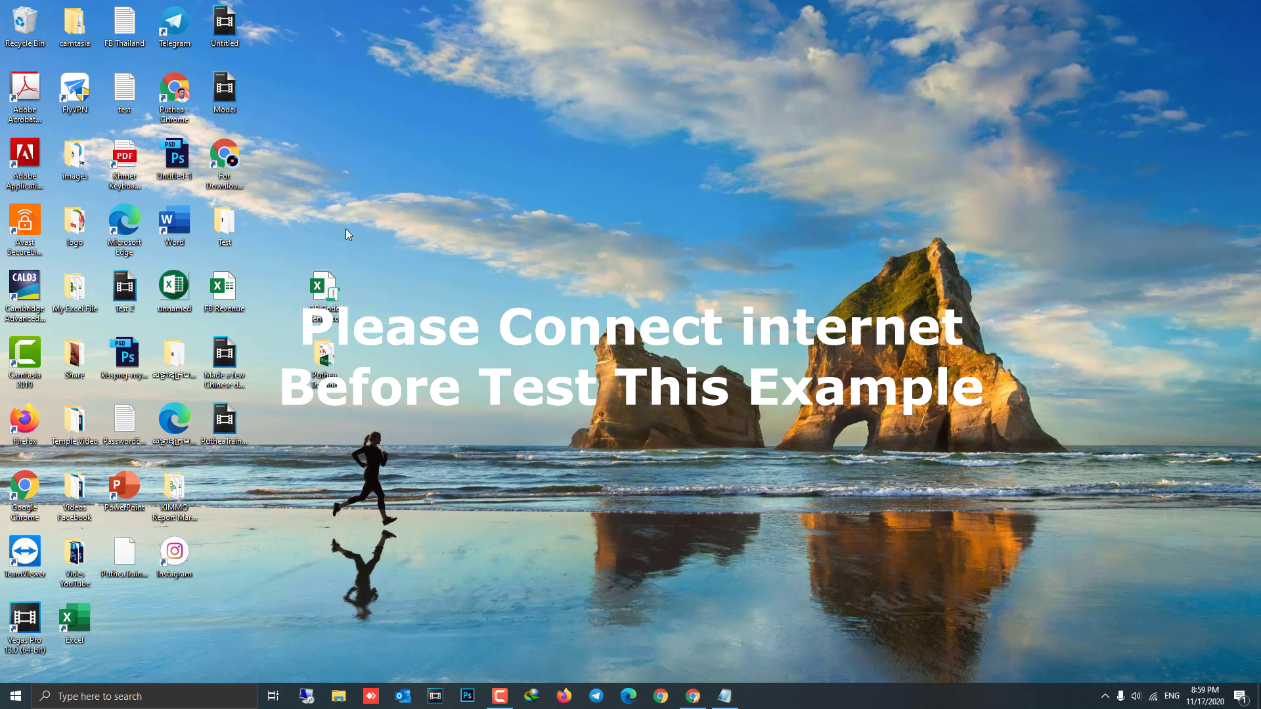
pyautogui.moveTo(325, 293)
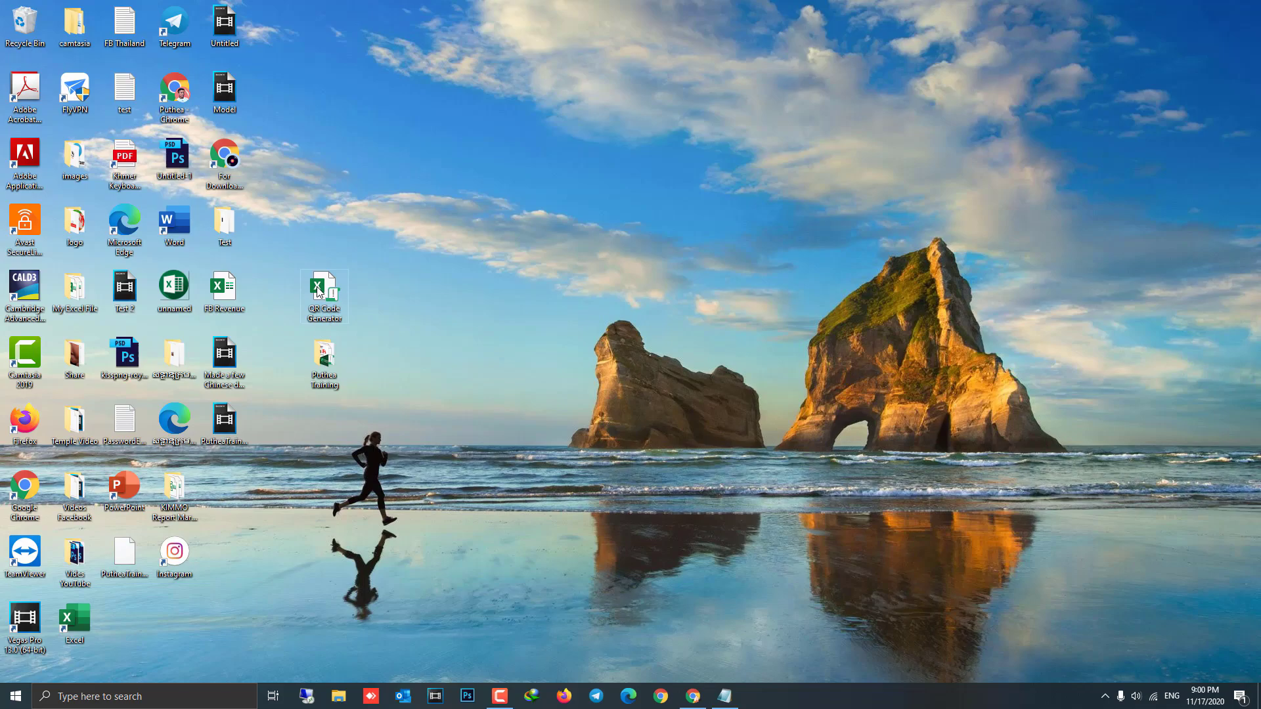
pyautogui.doubleClick(318, 292)
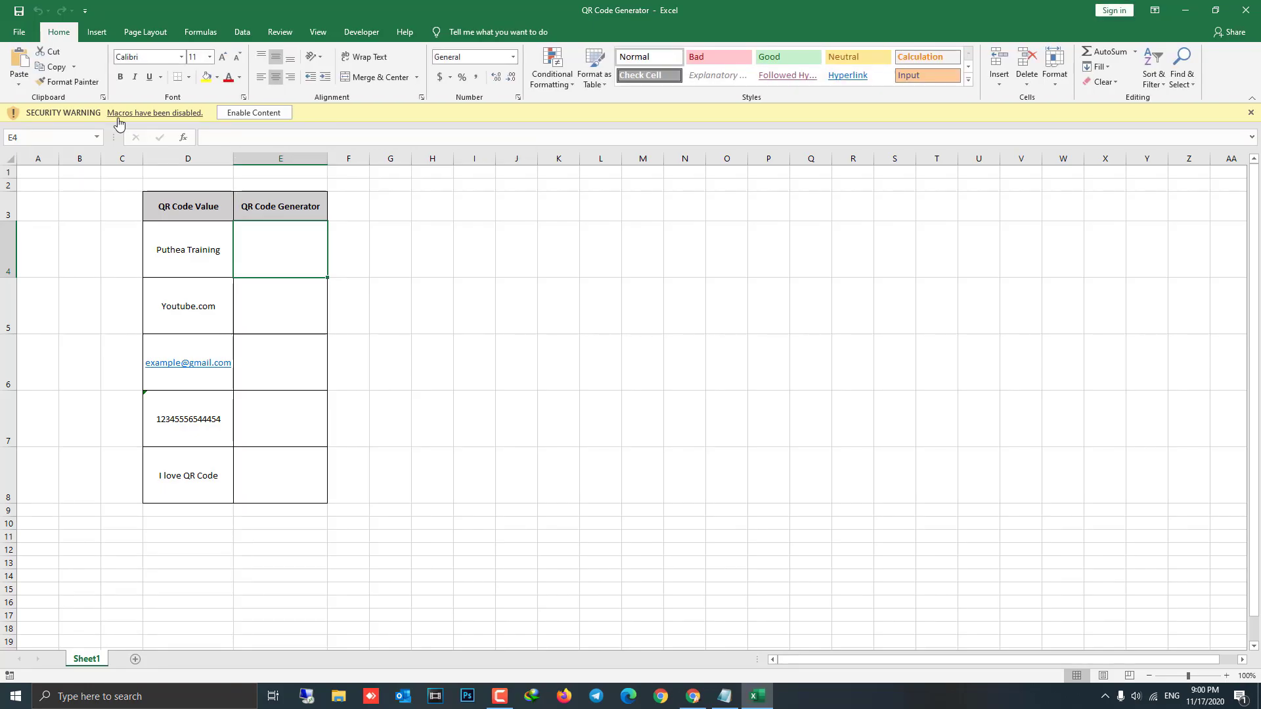
# - Enable the macros in the QR Code Generator workbook from the security warning bar
pyautogui.click(246, 113)
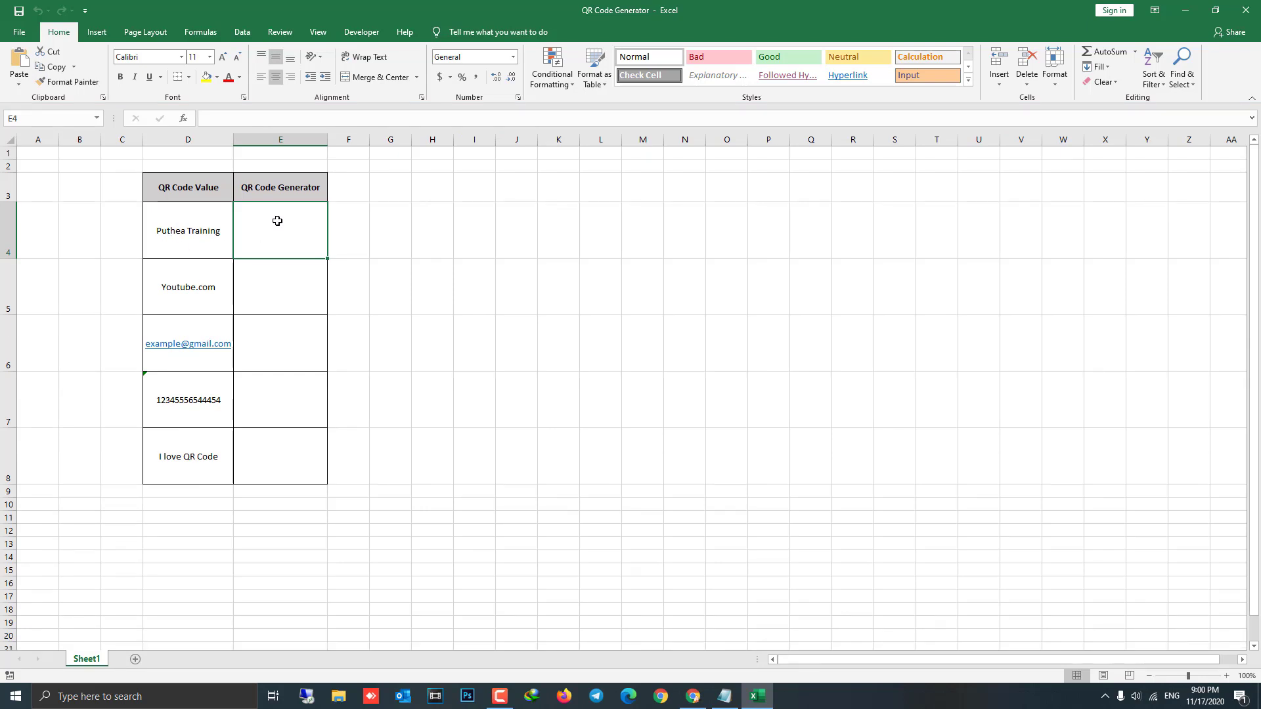
# - Enter =GenerateQR(D4) in E4 to insert a QR code image for Puthea Training
pyautogui.write('=')
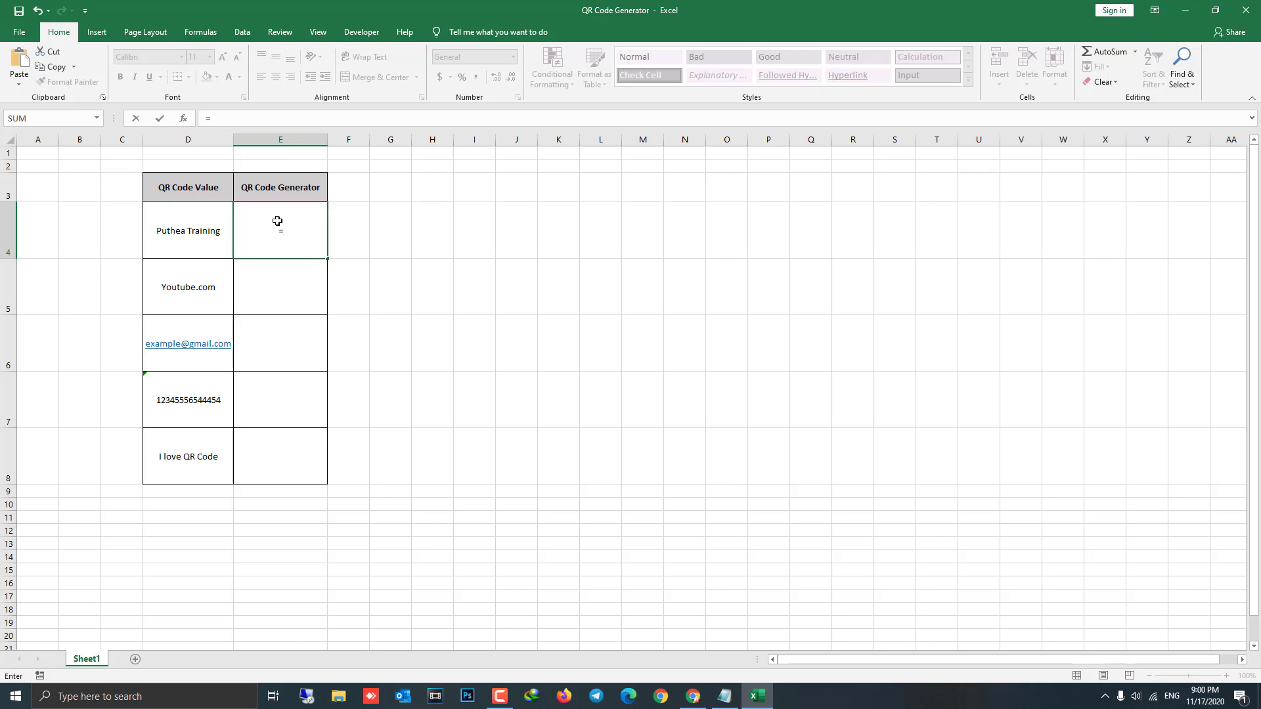
pyautogui.write('Ge')
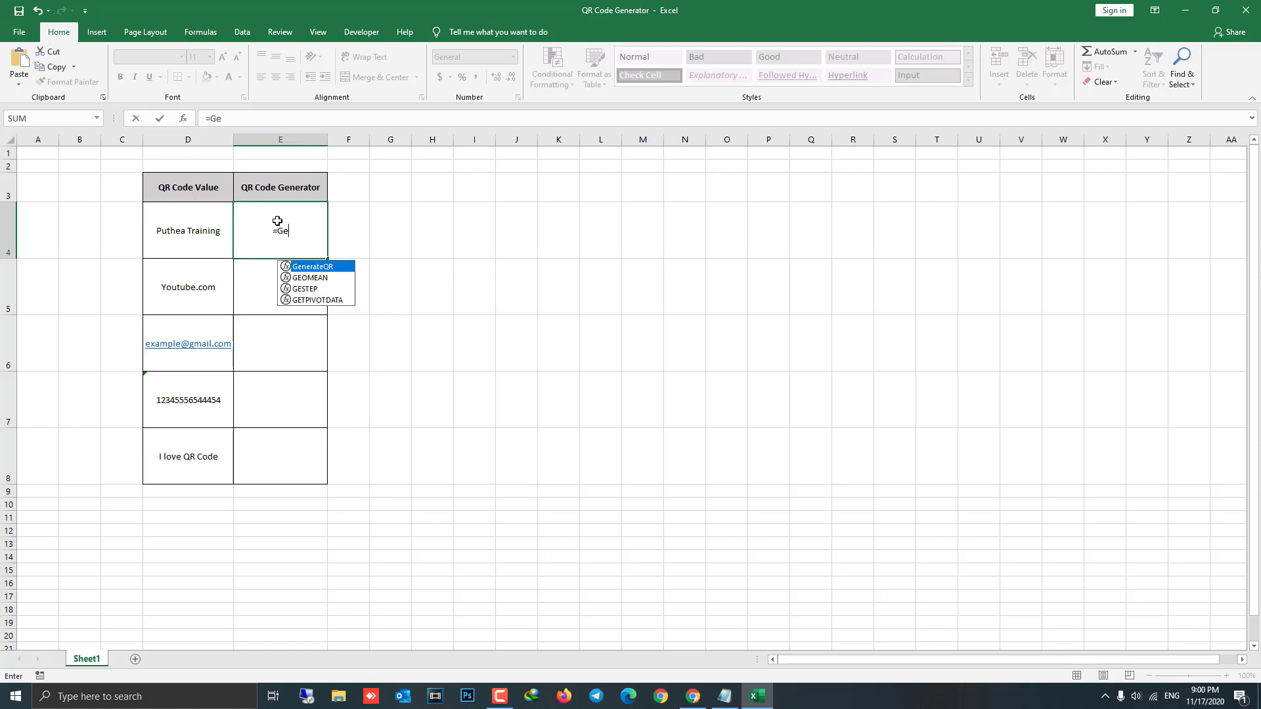
pyautogui.press('Tab')
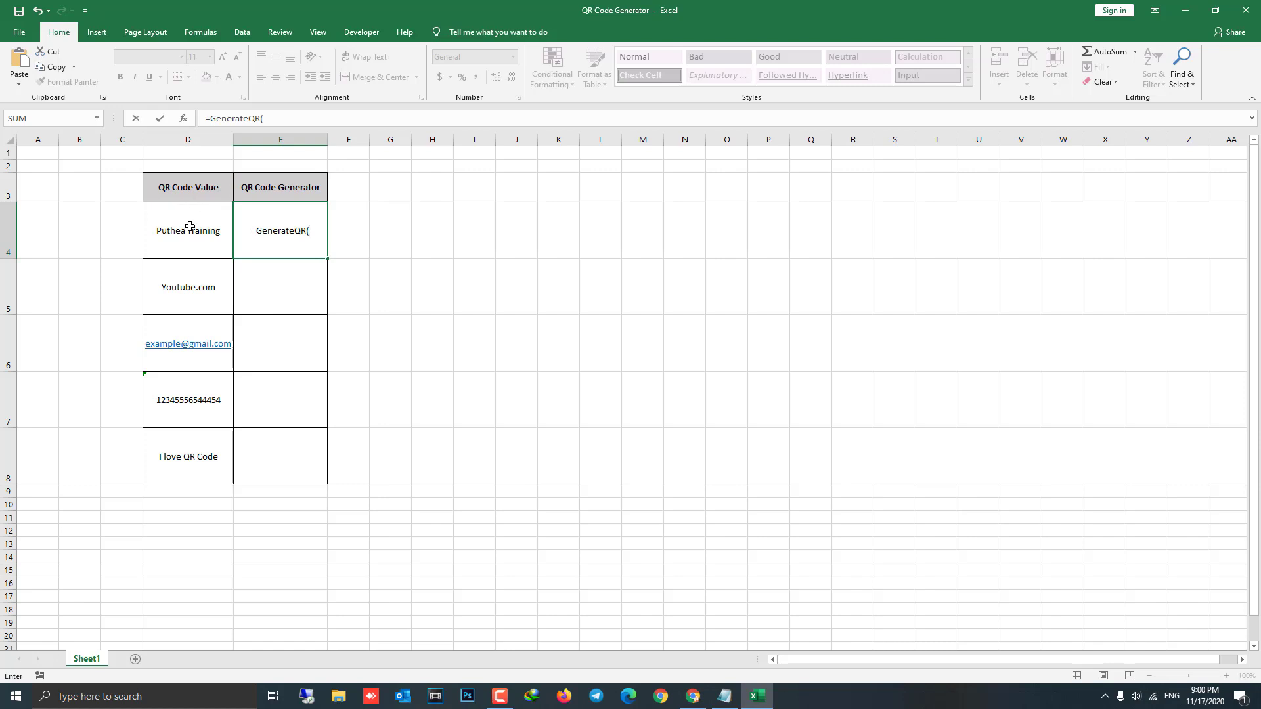
pyautogui.click(187, 216)
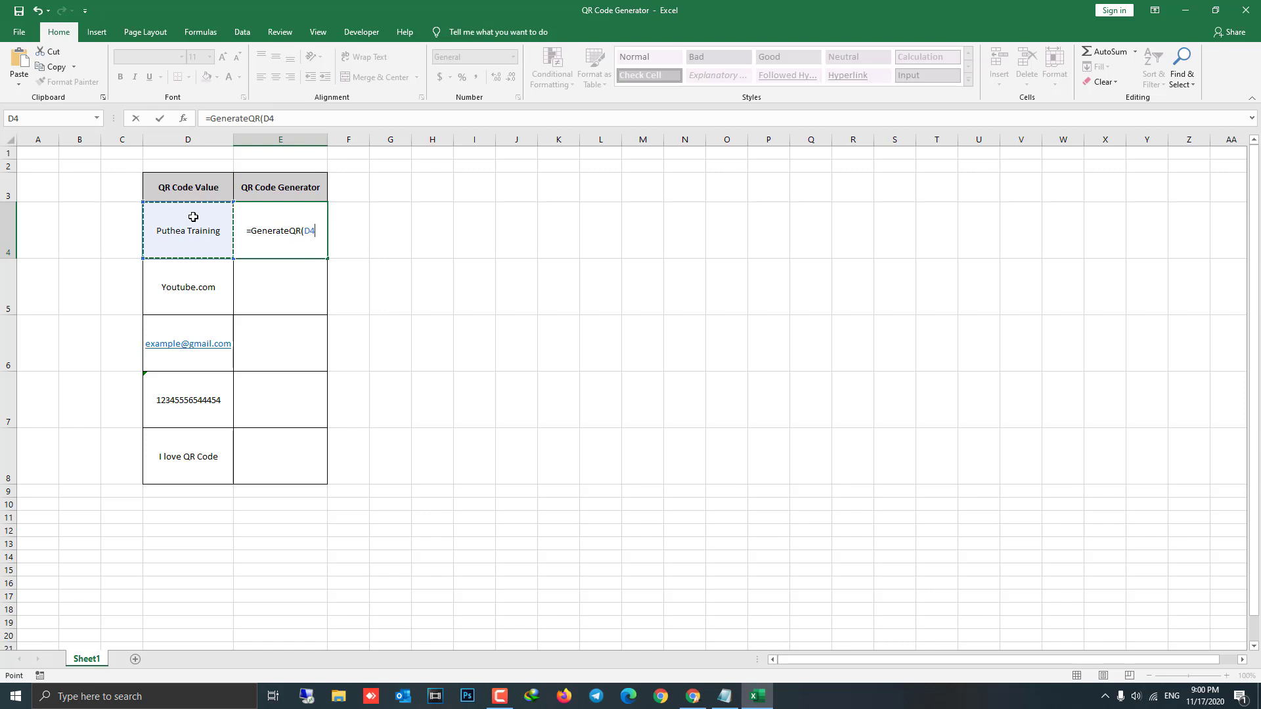
pyautogui.write(')')
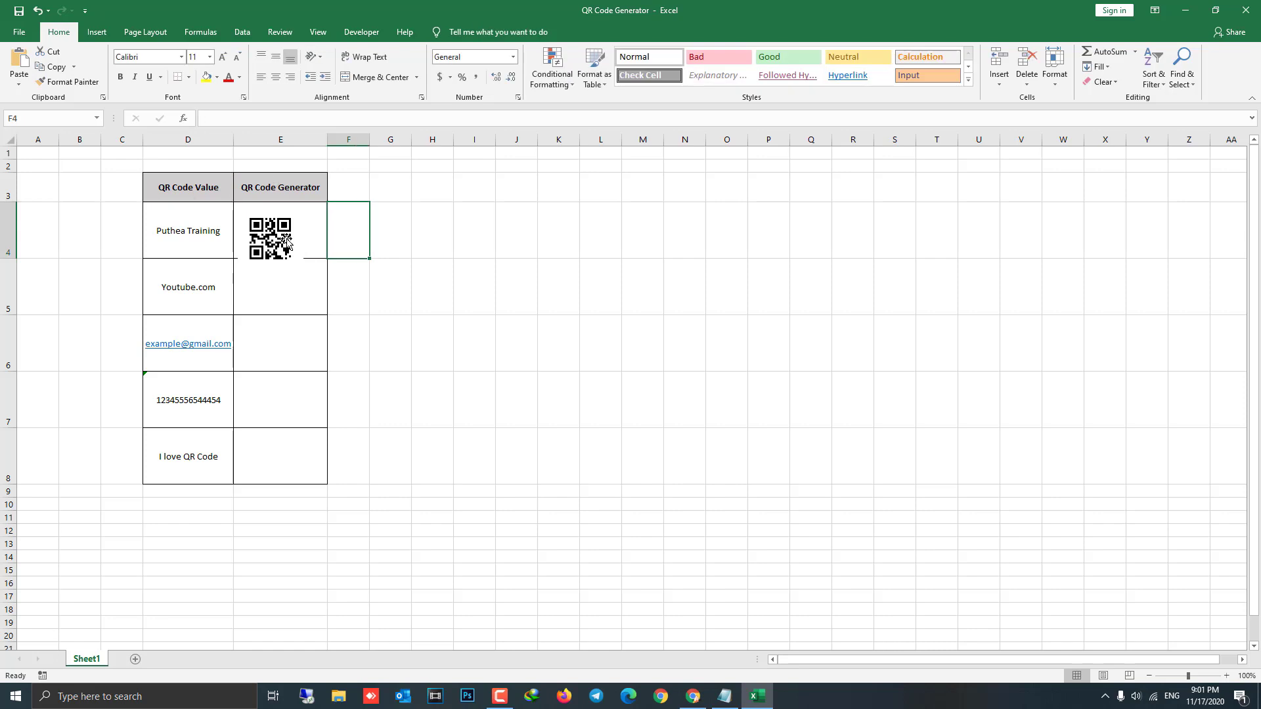
pyautogui.click(347, 251)
# - Make rows 4 to 8 taller, 87.75 points each, to hold the QR images
pyautogui.click(284, 253)
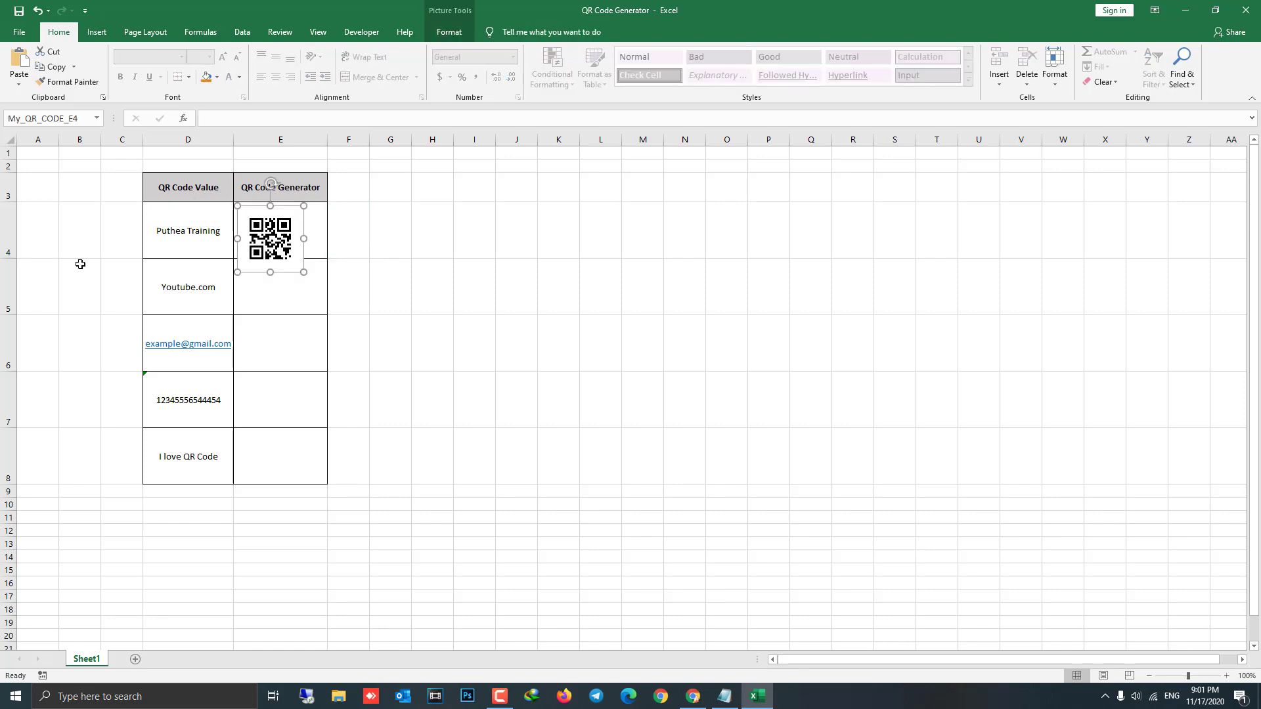
pyautogui.moveTo(11, 257); pyautogui.dragTo(6, 263)
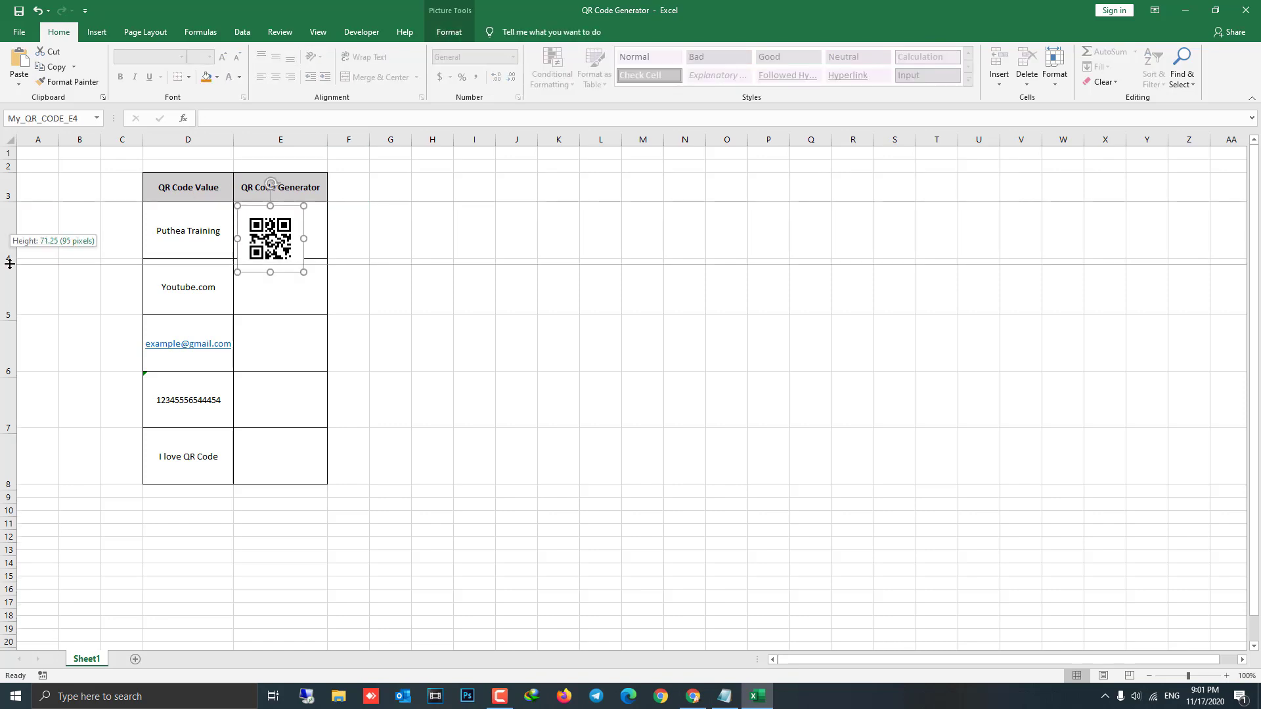
pyautogui.moveTo(7, 263); pyautogui.dragTo(6, 262)
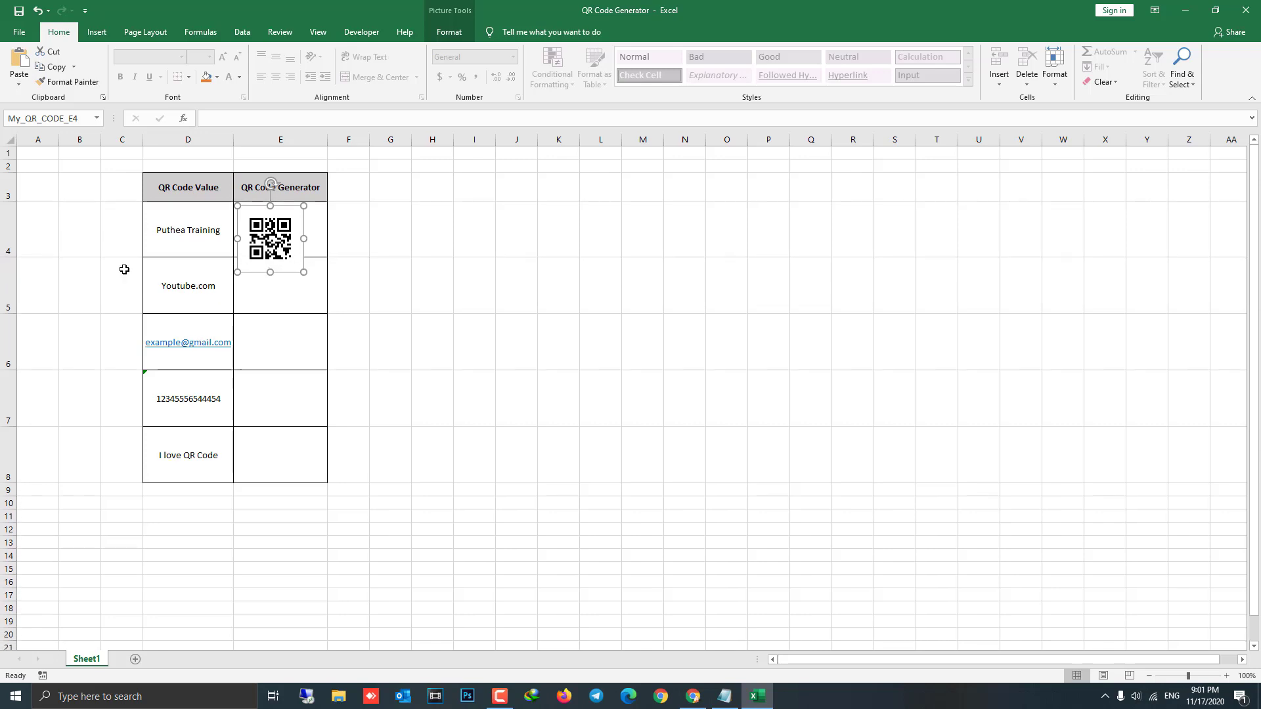
pyautogui.click(372, 240)
pyautogui.click(282, 249)
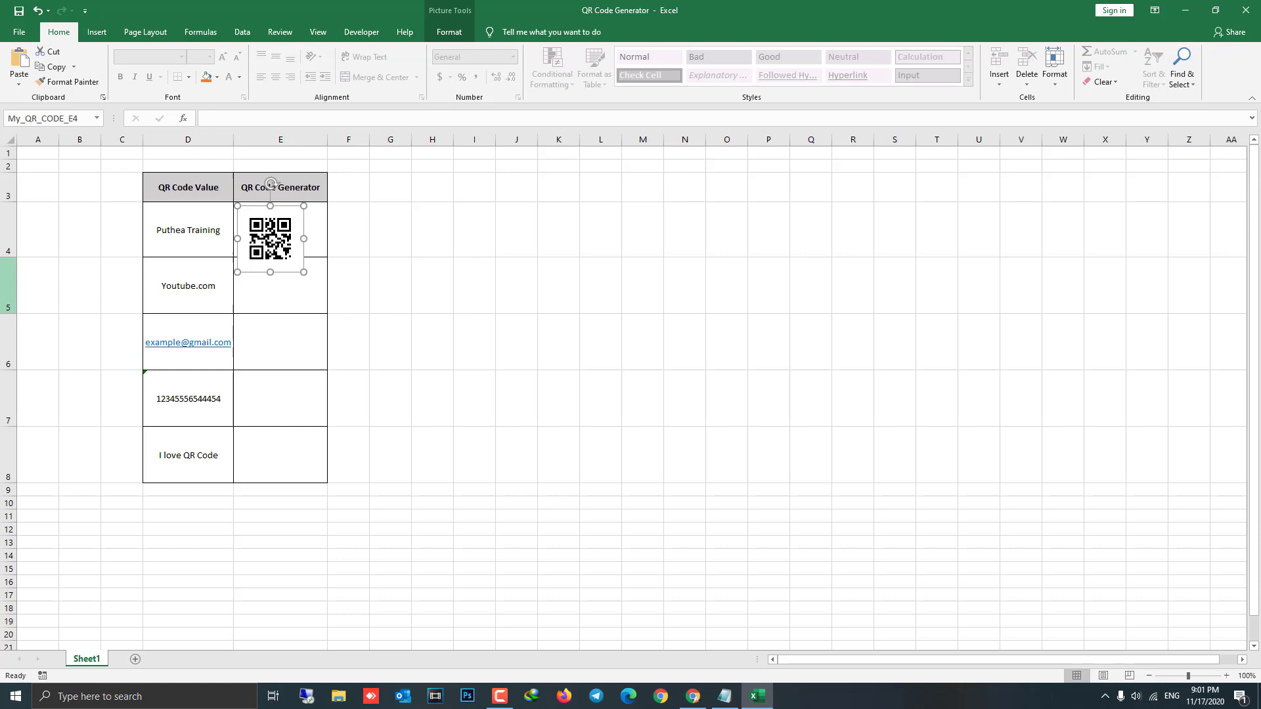
pyautogui.moveTo(7, 246); pyautogui.dragTo(1, 454)
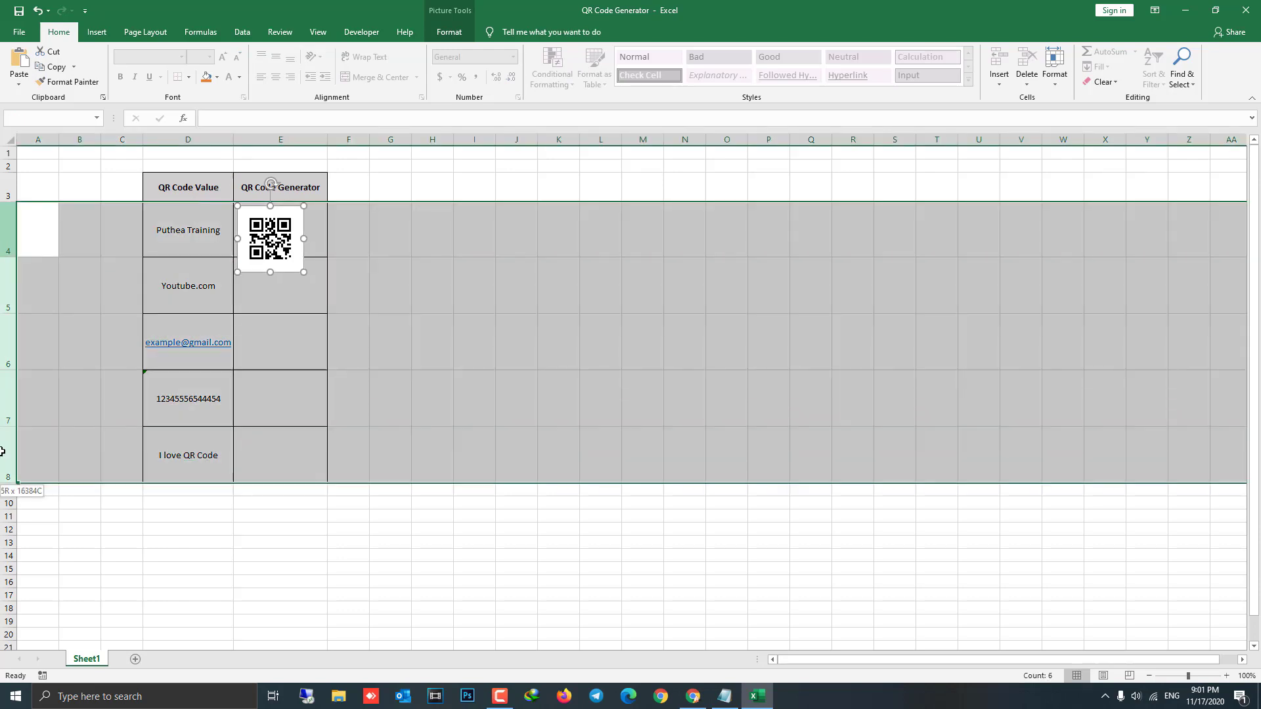
pyautogui.moveTo(10, 257); pyautogui.dragTo(13, 279)
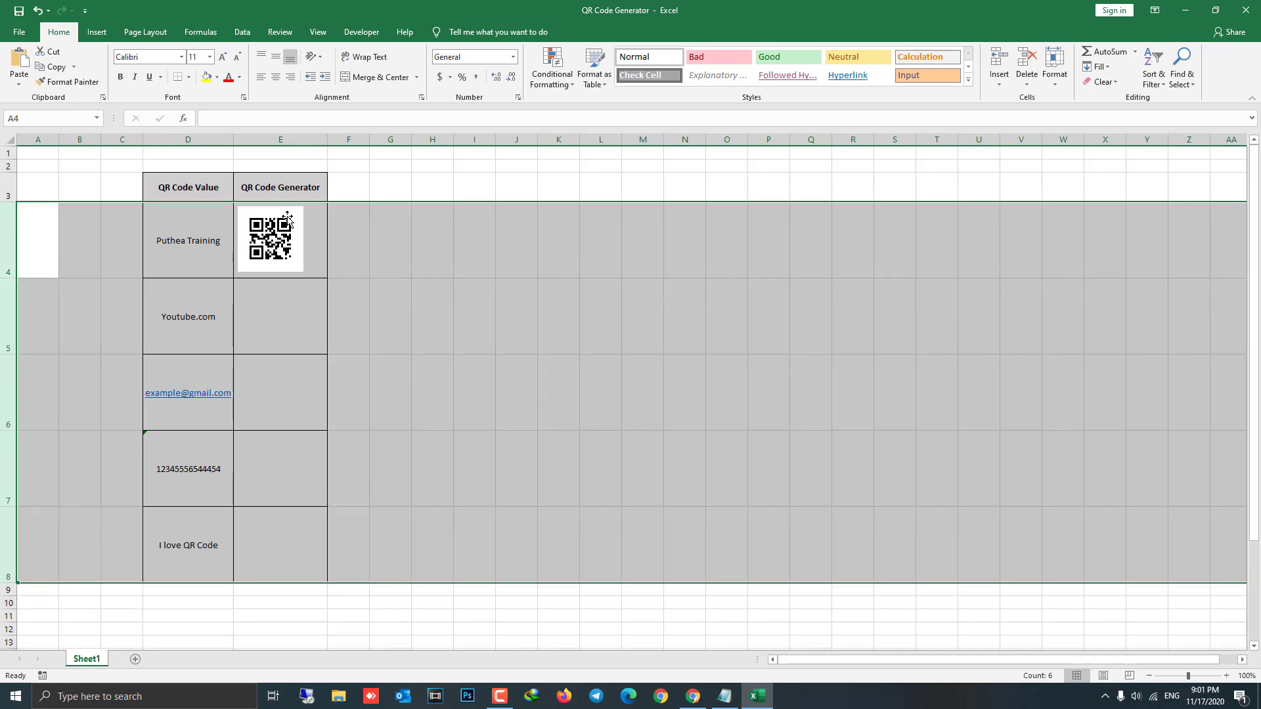
# - Adjust column E's width so the QR code fits its cell
pyautogui.moveTo(327, 141); pyautogui.dragTo(310, 139)
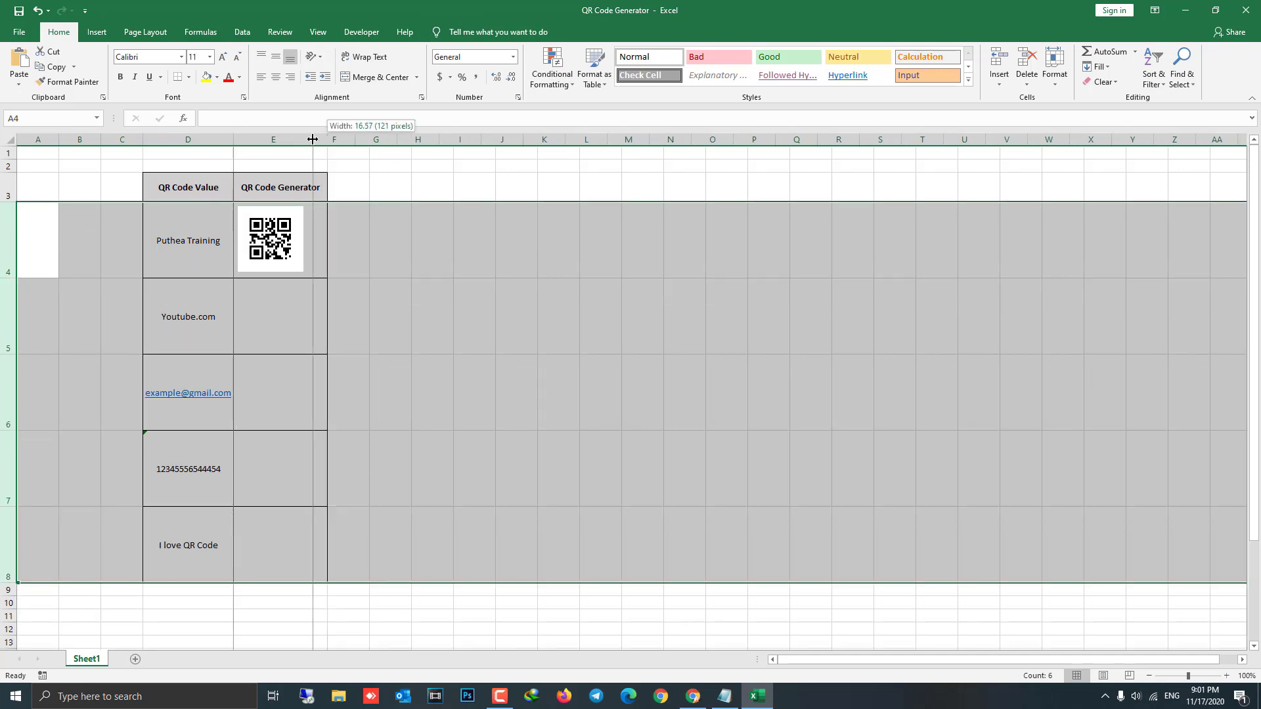
pyautogui.moveTo(310, 139); pyautogui.dragTo(311, 139)
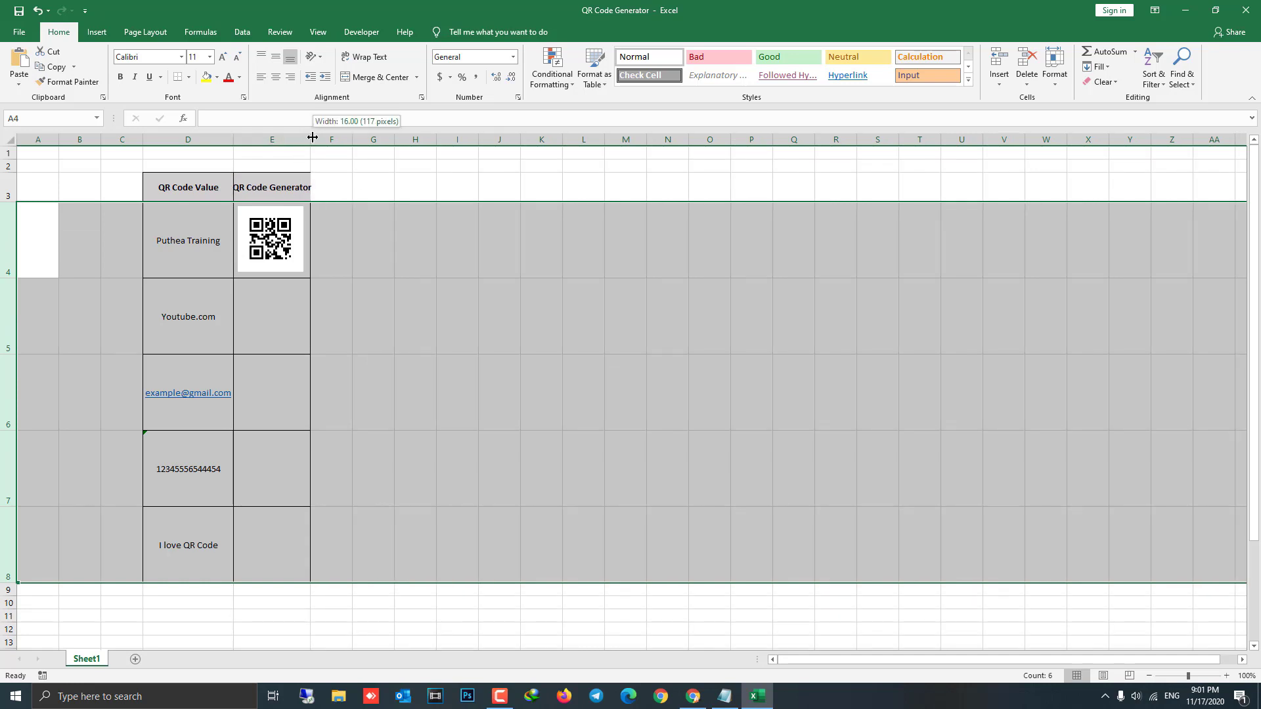
pyautogui.moveTo(307, 138); pyautogui.dragTo(327, 139)
pyautogui.click(347, 227)
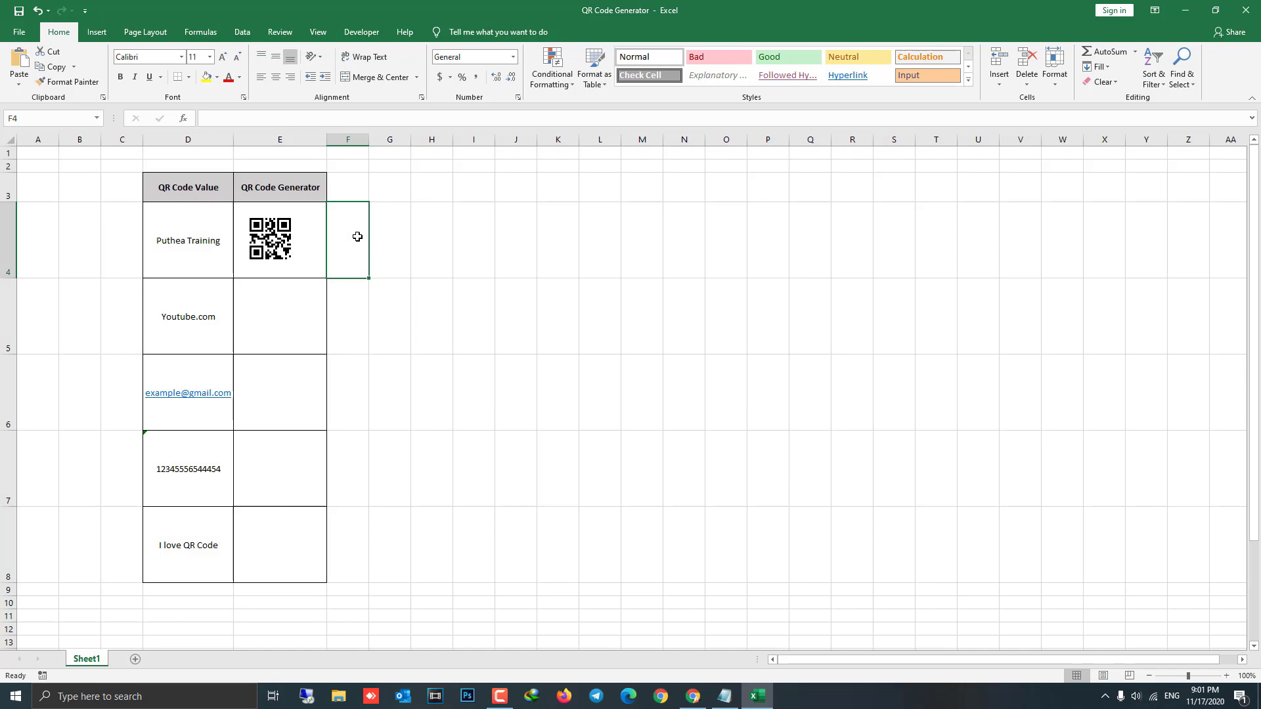
# - Fill the GenerateQR formula from E4 down to E8
pyautogui.click(371, 300)
pyautogui.click(269, 243)
pyautogui.click(310, 258)
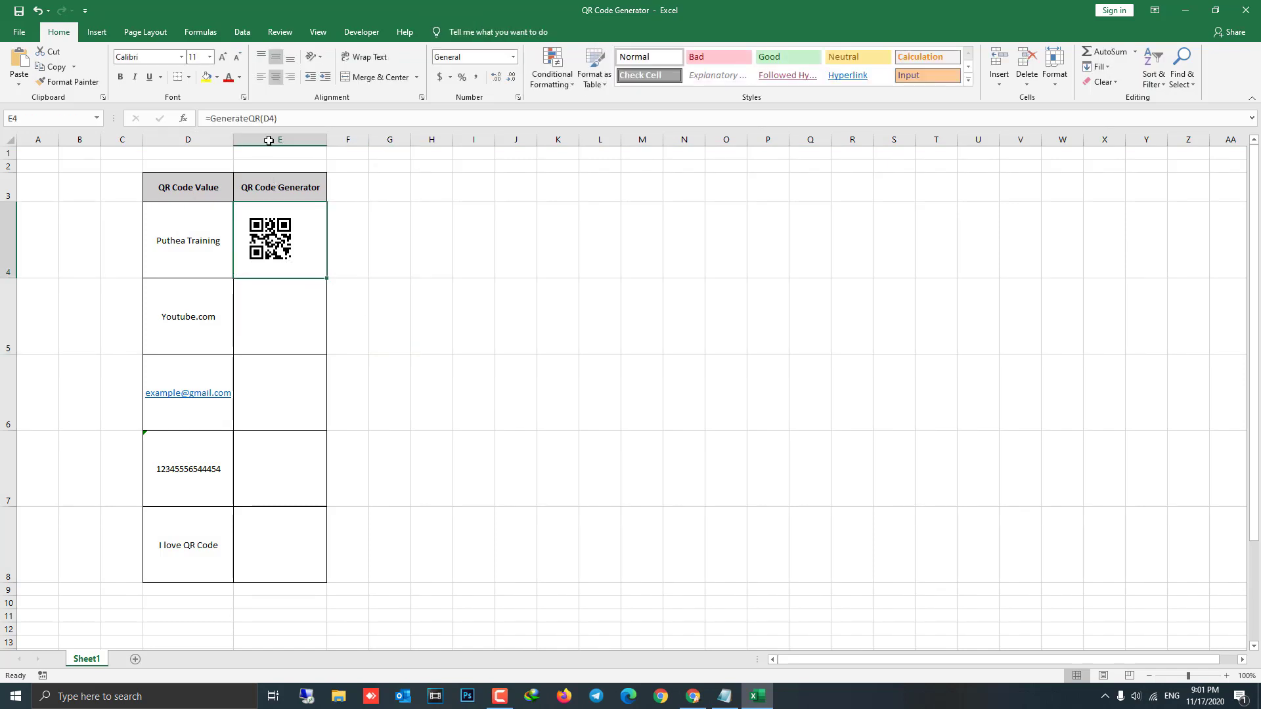
pyautogui.moveTo(328, 279); pyautogui.dragTo(338, 580)
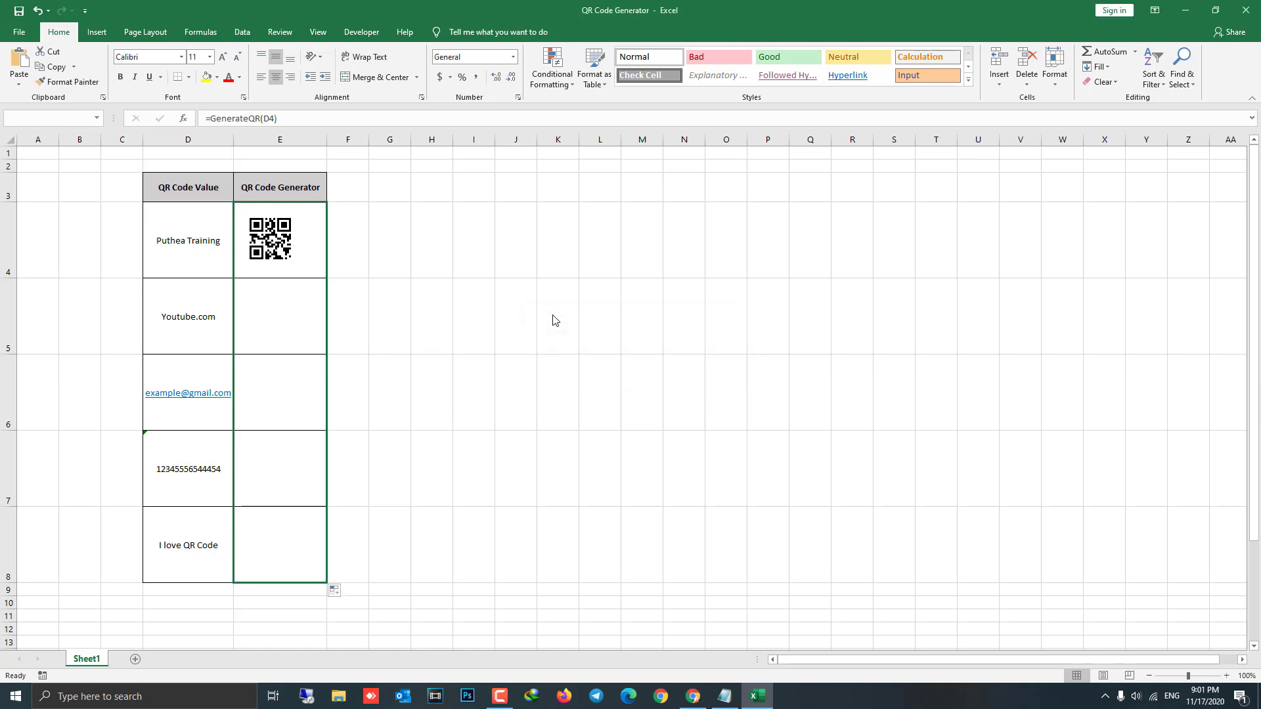
pyautogui.click(378, 287)
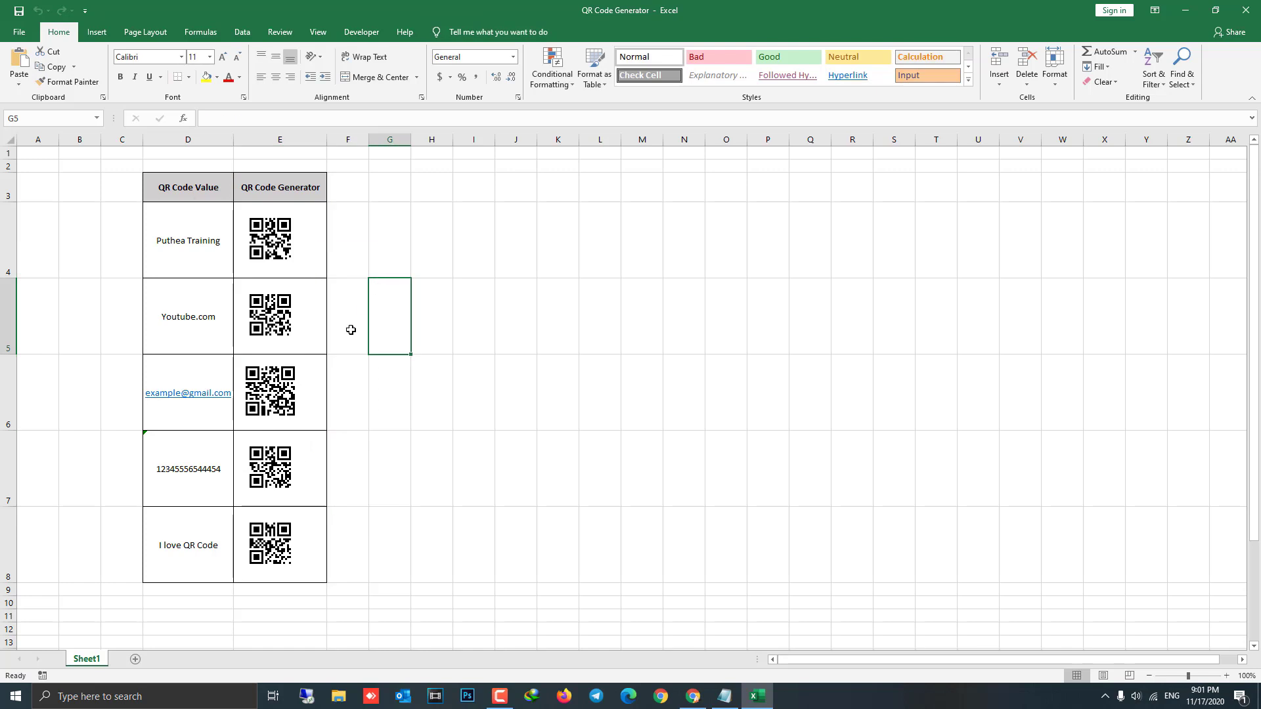
# - Check the GenerateQR formulas in cells E5 through E8
pyautogui.click(316, 316)
pyautogui.click(322, 381)
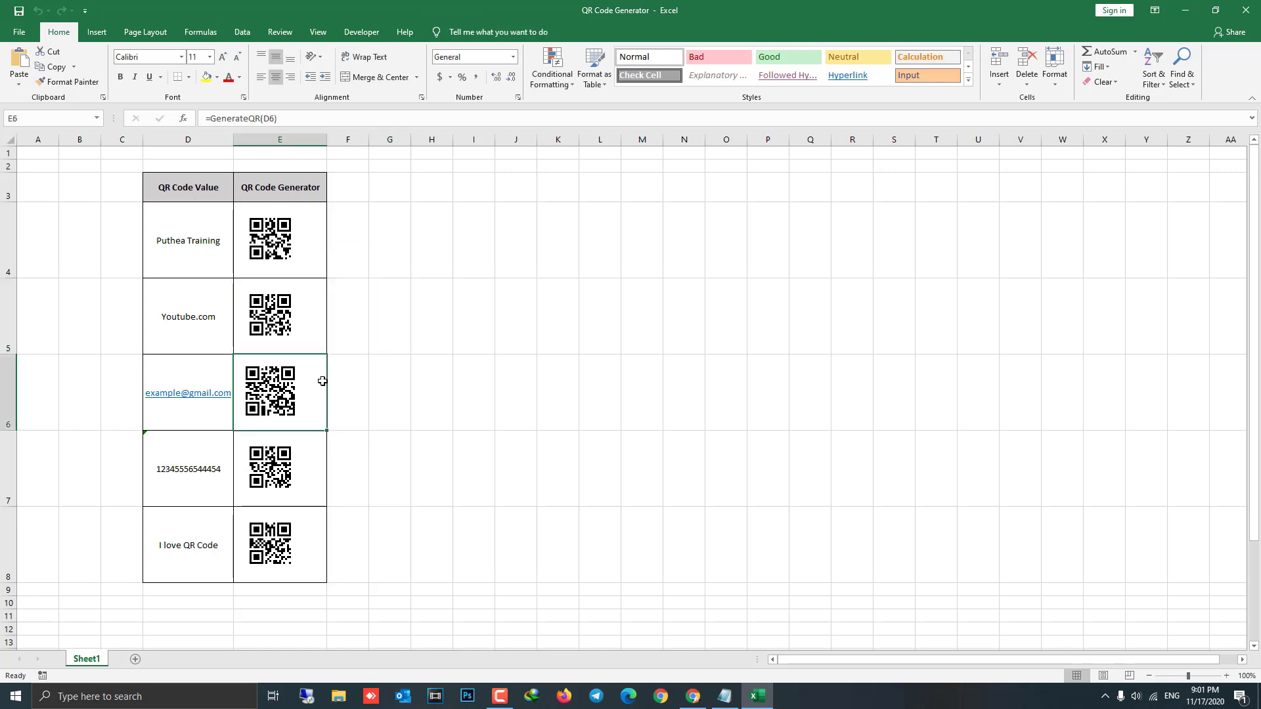
pyautogui.click(315, 457)
pyautogui.click(315, 542)
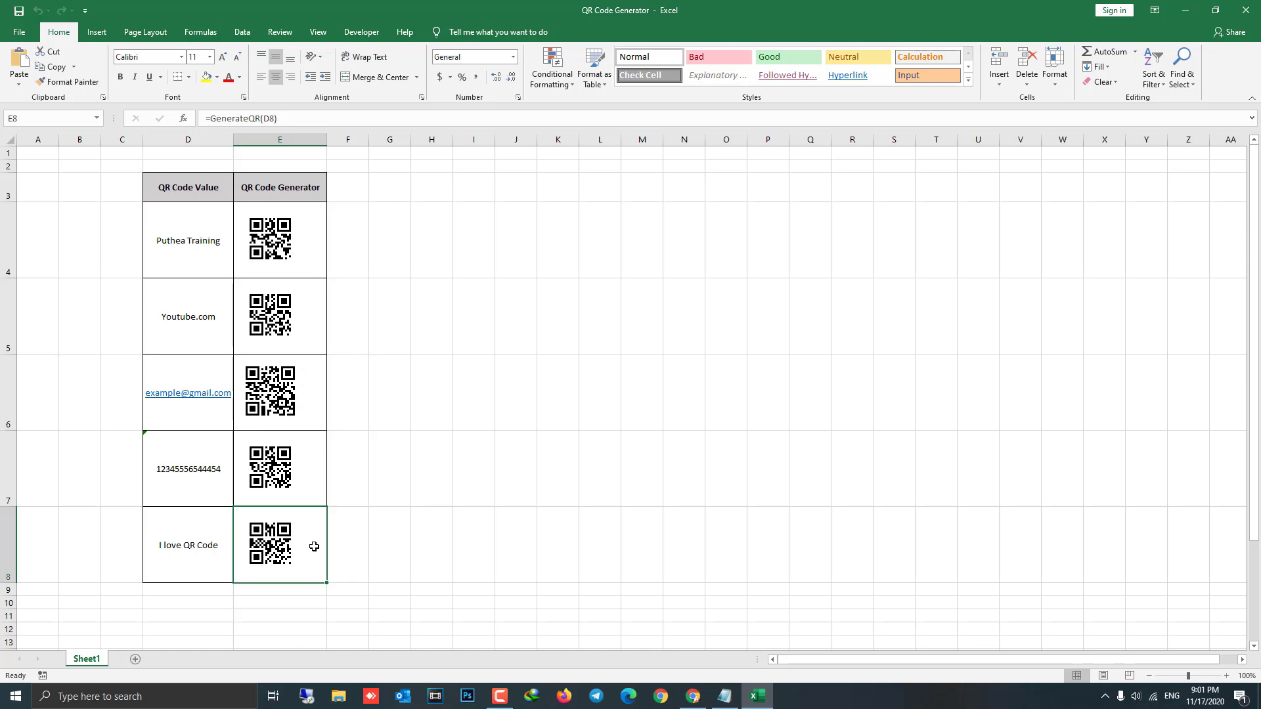
pyautogui.click(316, 493)
pyautogui.click(318, 407)
pyautogui.click(318, 335)
pyautogui.click(315, 220)
# - Review the values in D4 to D8, from Puthea Training to I love QR Code
pyautogui.click(189, 235)
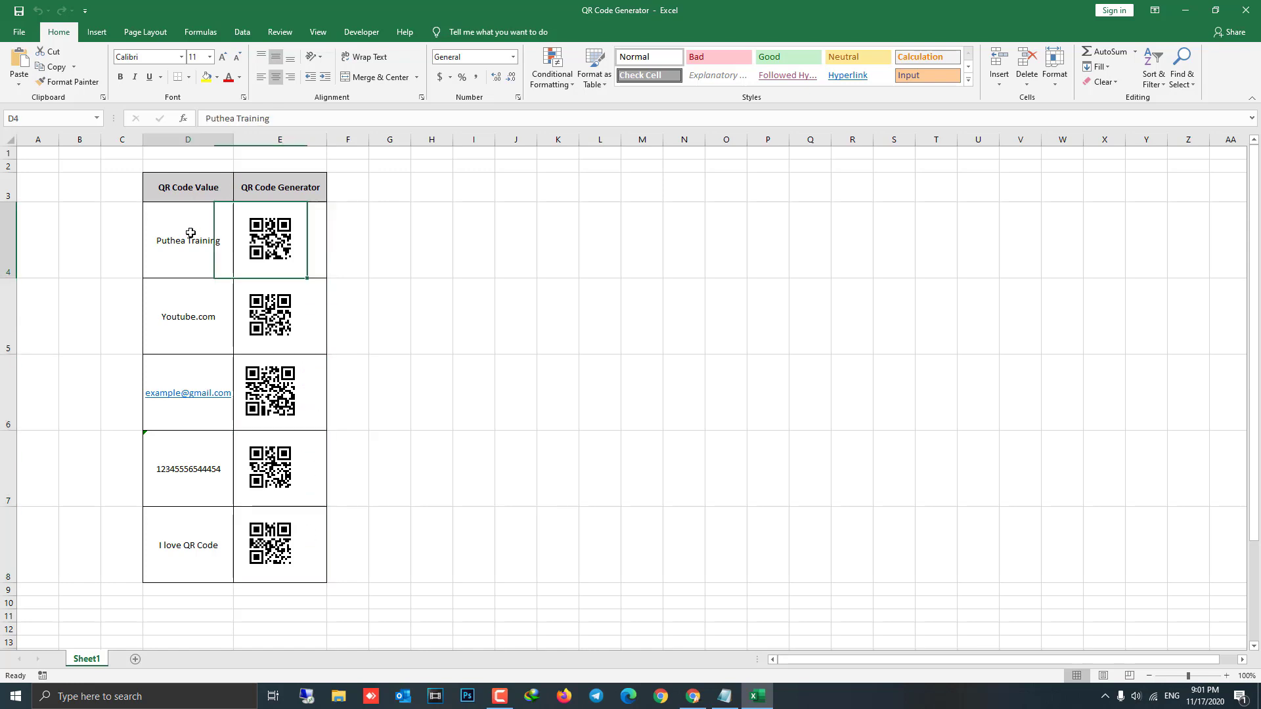
pyautogui.click(182, 323)
pyautogui.click(189, 384)
pyautogui.click(189, 460)
pyautogui.click(184, 543)
pyautogui.click(385, 485)
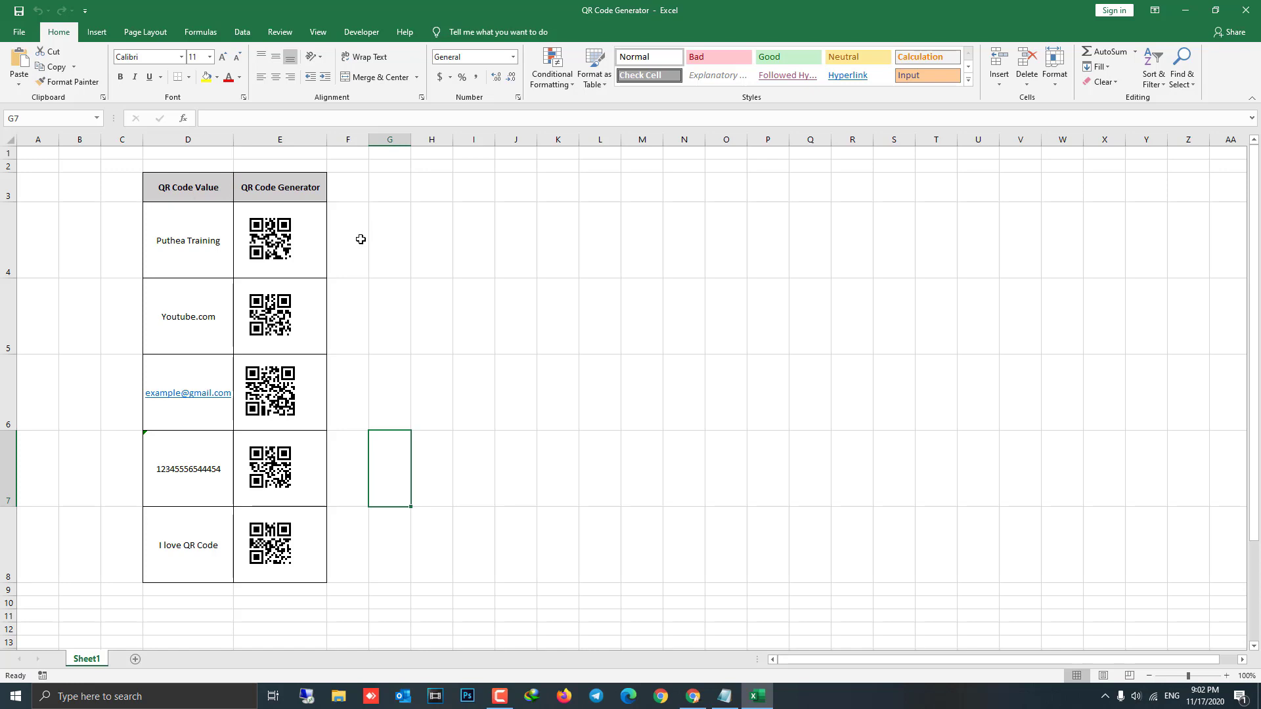
pyautogui.click(360, 240)
pyautogui.click(423, 236)
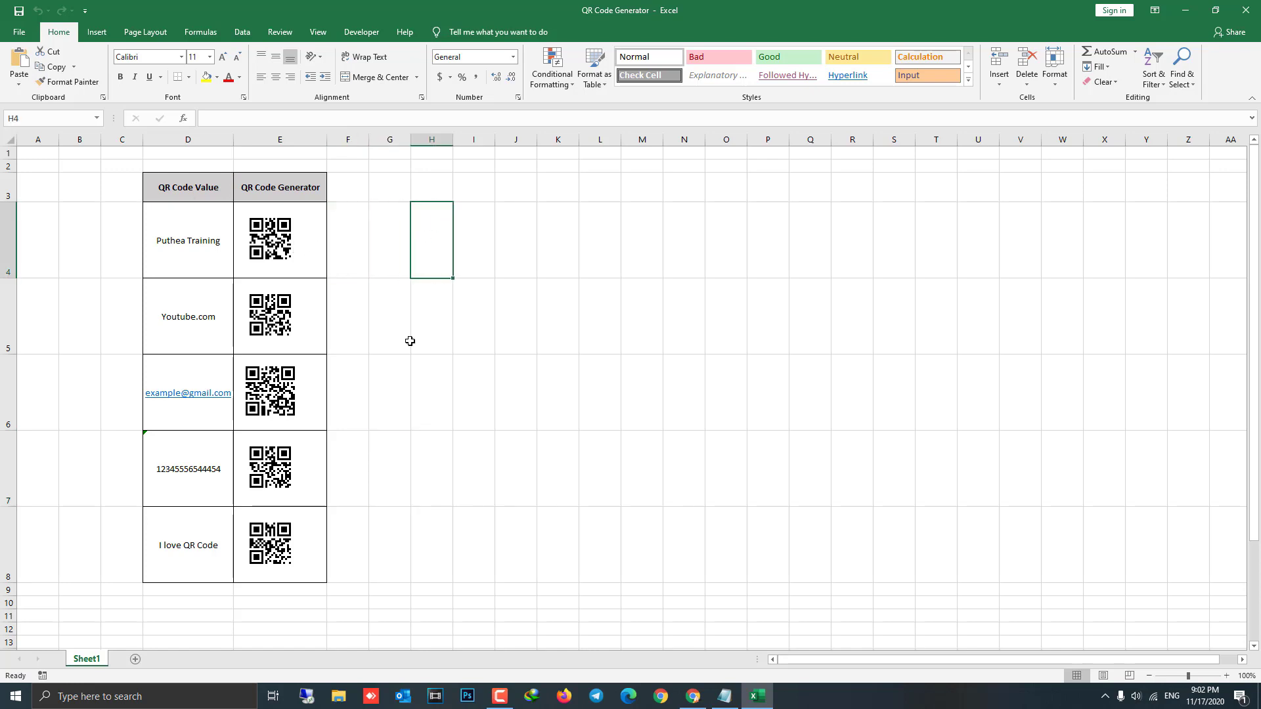
pyautogui.click(384, 257)
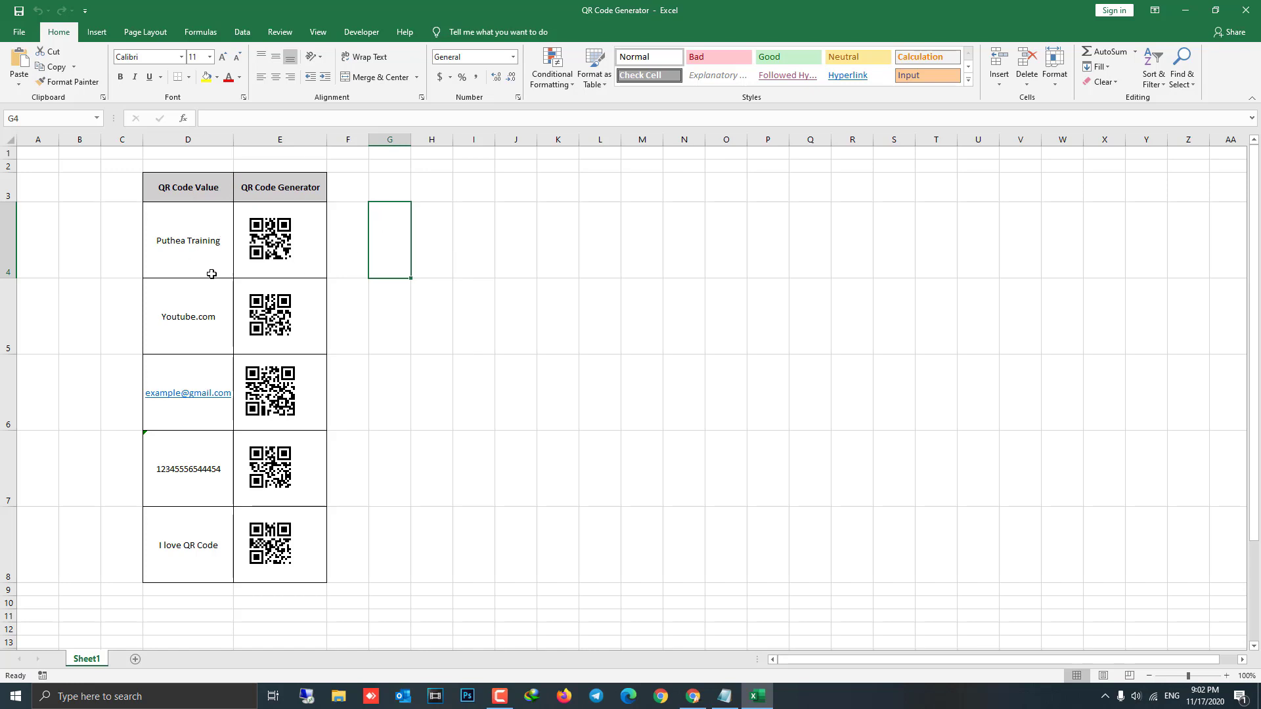
pyautogui.click(222, 240)
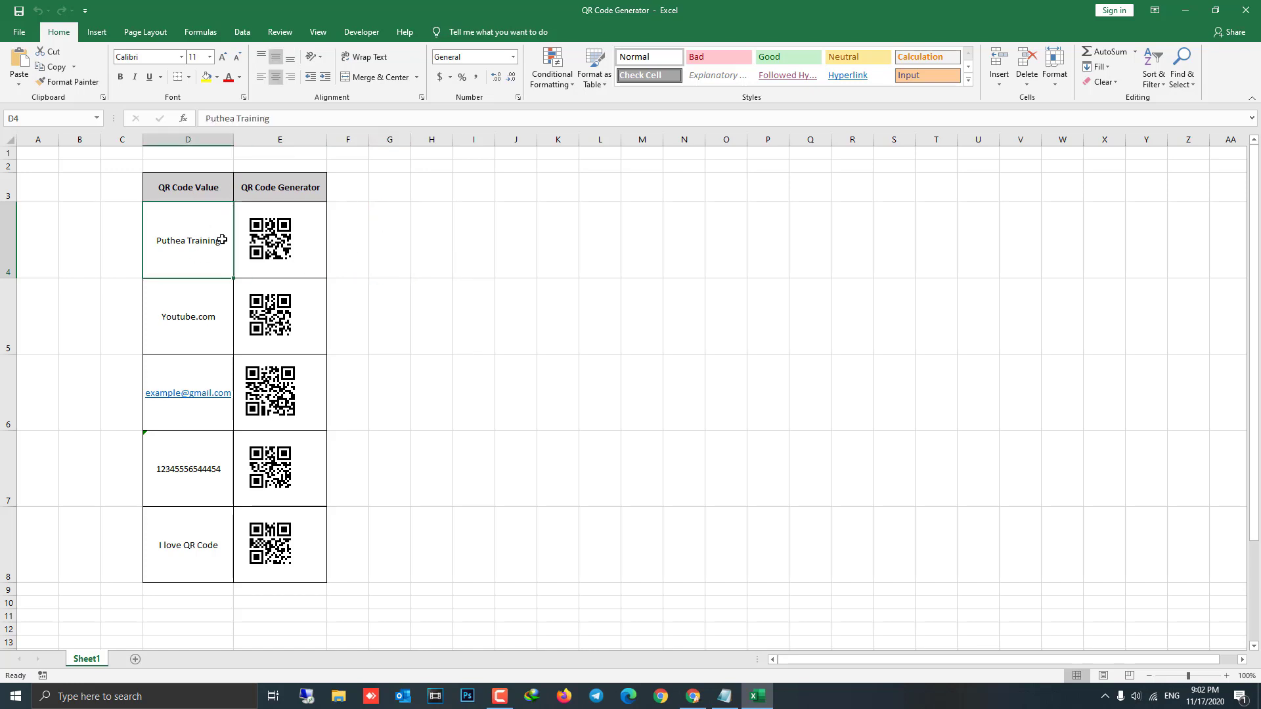
# - Change D4 to 'Puthea Training 2' so its QR code regenerates
pyautogui.doubleClick(222, 240)
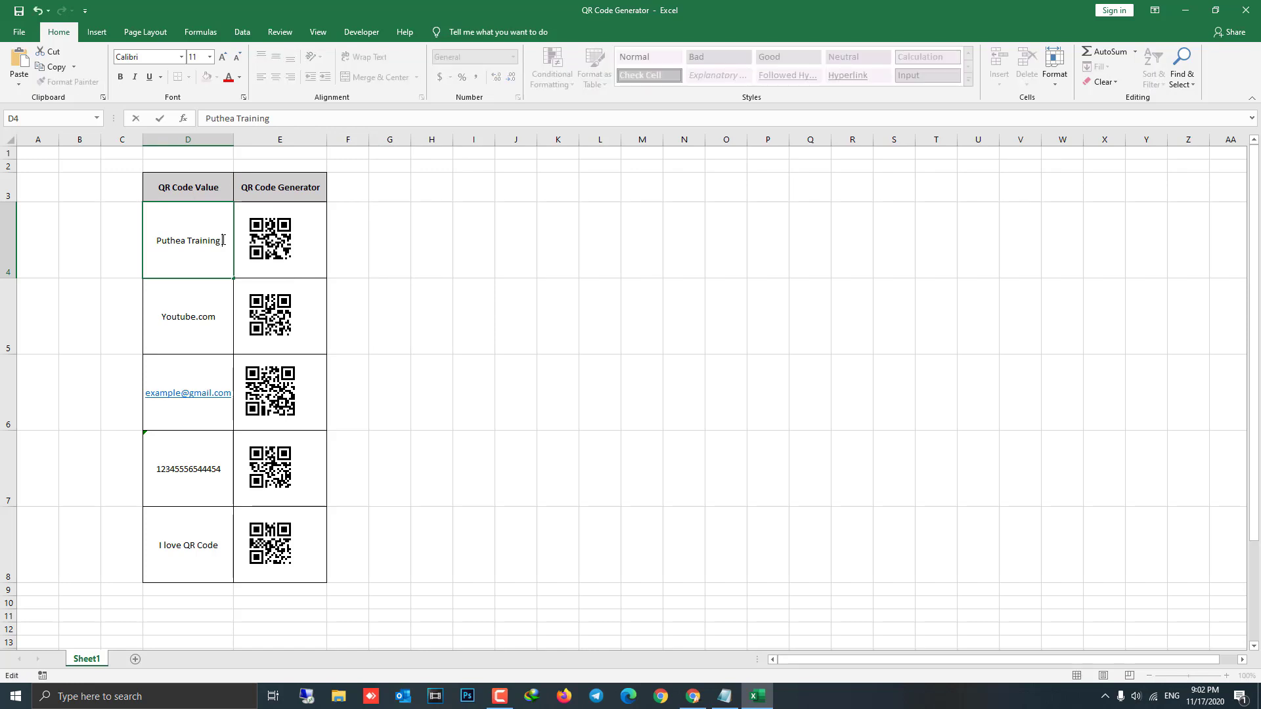
pyautogui.write('2')
pyautogui.press('Return')
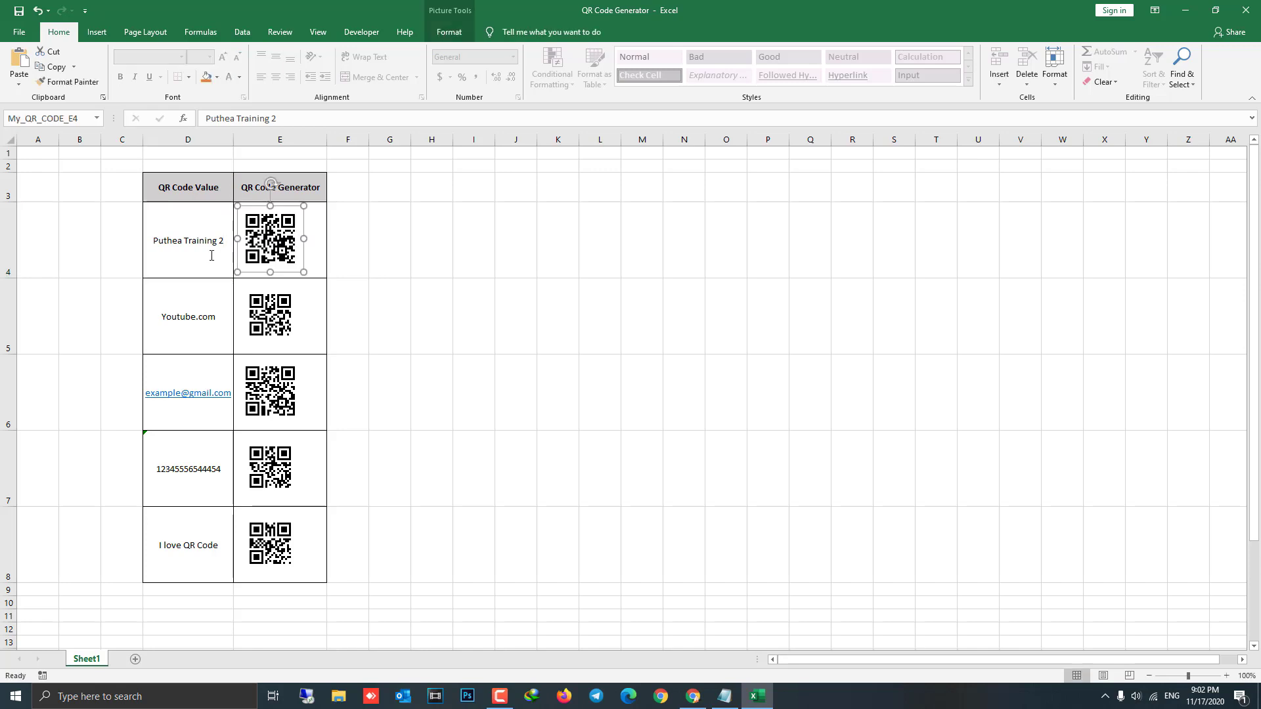
pyautogui.click(331, 238)
# - Inspect the regenerated E4 QR picture alongside the Youtube.com QR code
pyautogui.click(396, 257)
pyautogui.click(280, 255)
pyautogui.click(371, 289)
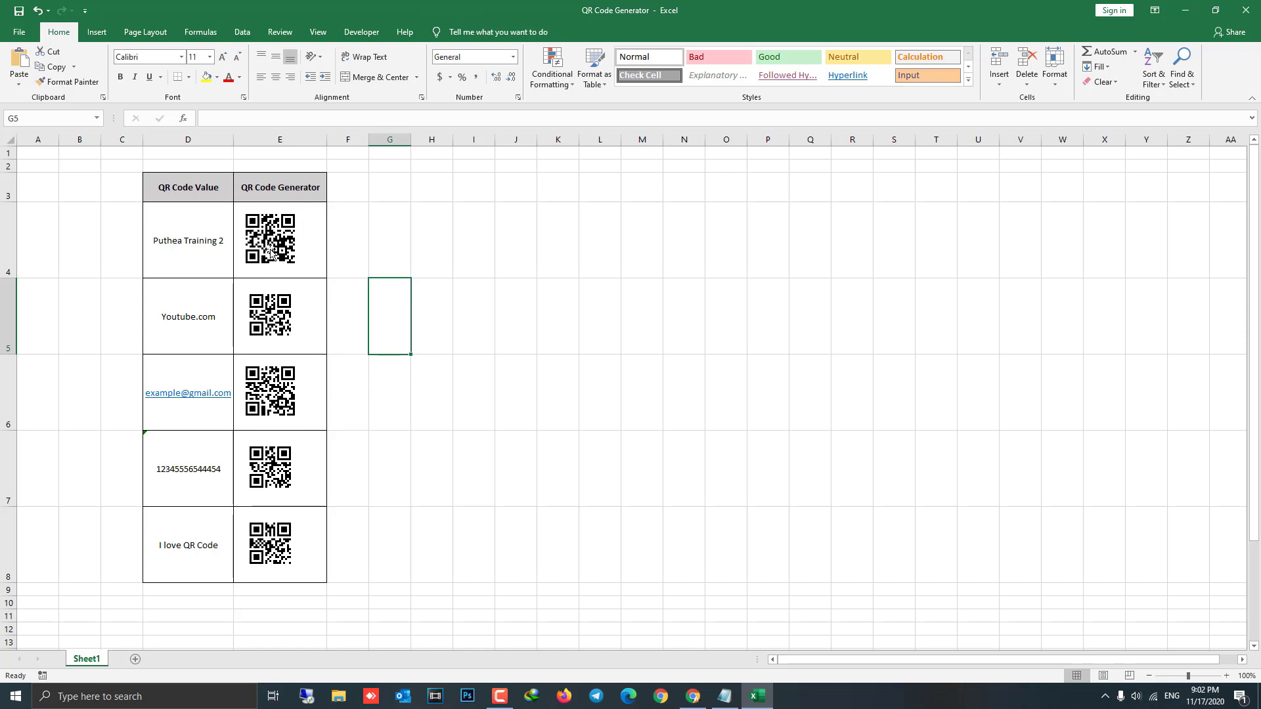
pyautogui.click(442, 324)
pyautogui.click(269, 318)
pyautogui.click(169, 317)
pyautogui.click(222, 258)
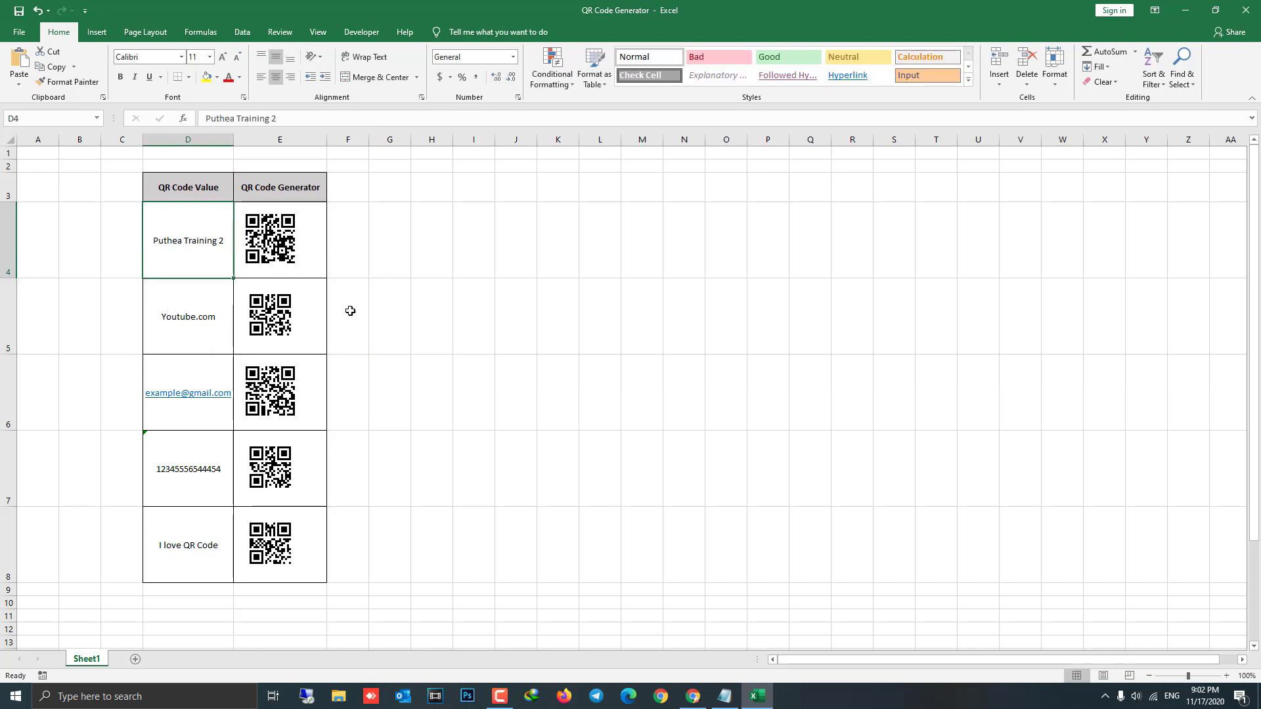
pyautogui.click(397, 252)
pyautogui.click(442, 252)
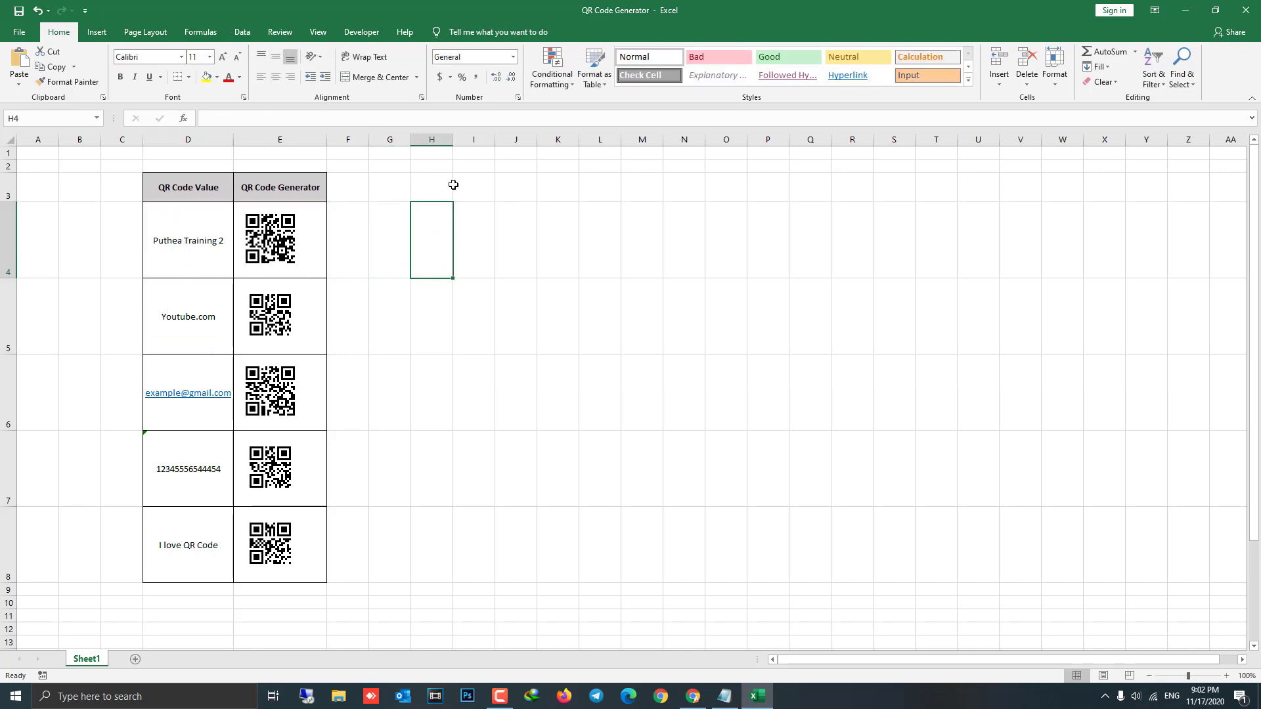